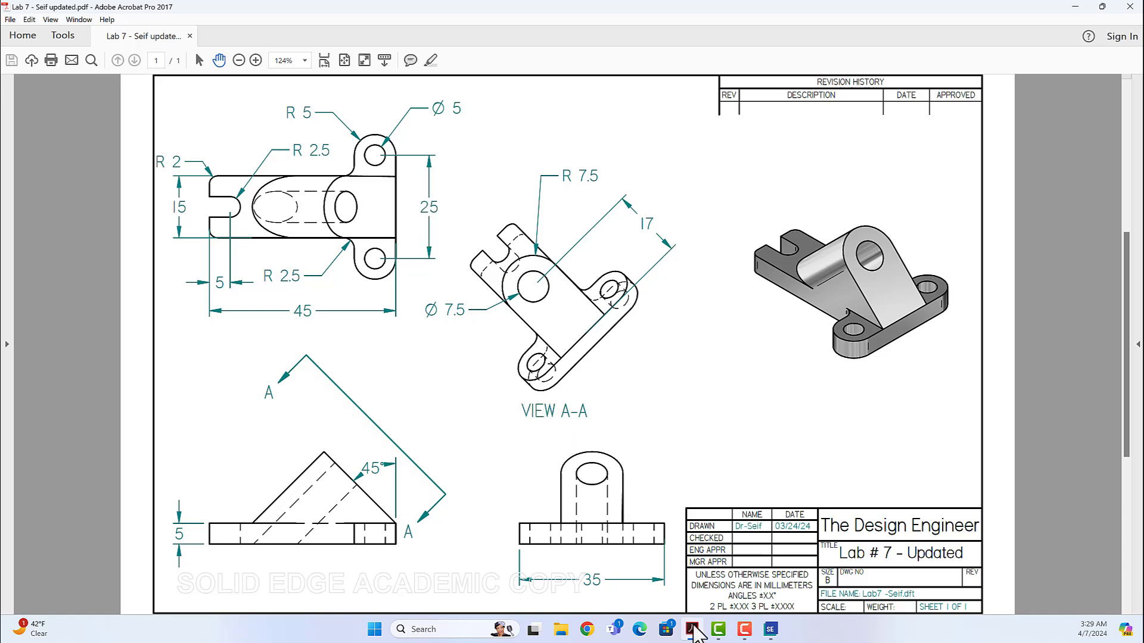
Switch to Solid Edge and create a new part document from the ANSI Metric part template
left_click(770, 630)
left_click_drag(238, 236, 162, 274)
left_click_drag(161, 154, 194, 268)
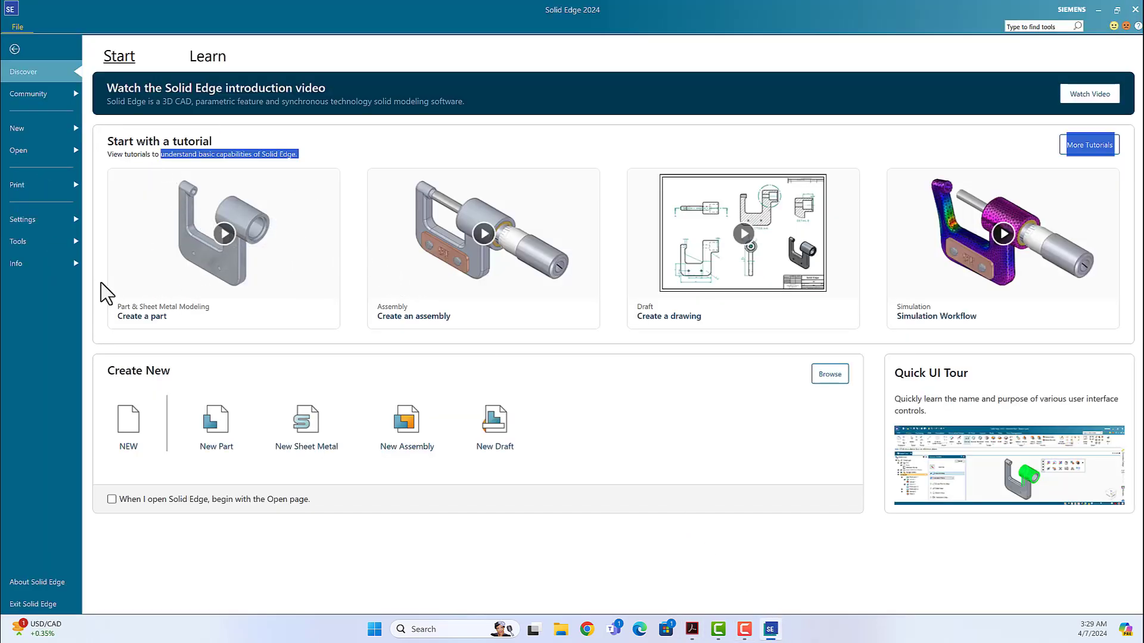
left_click(18, 128)
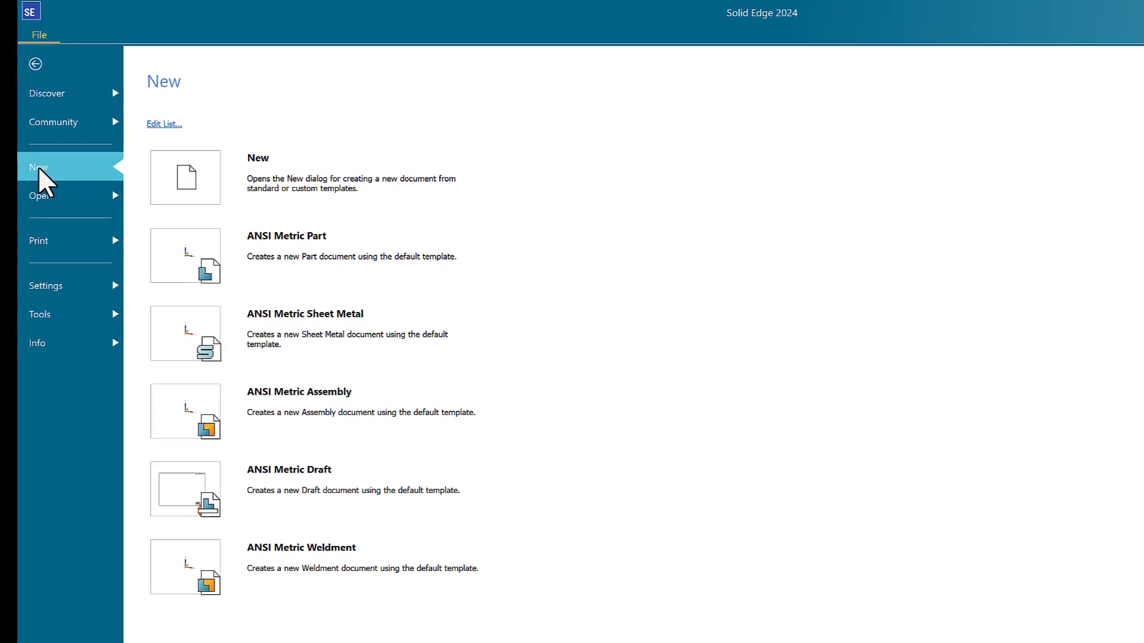
left_click(108, 198)
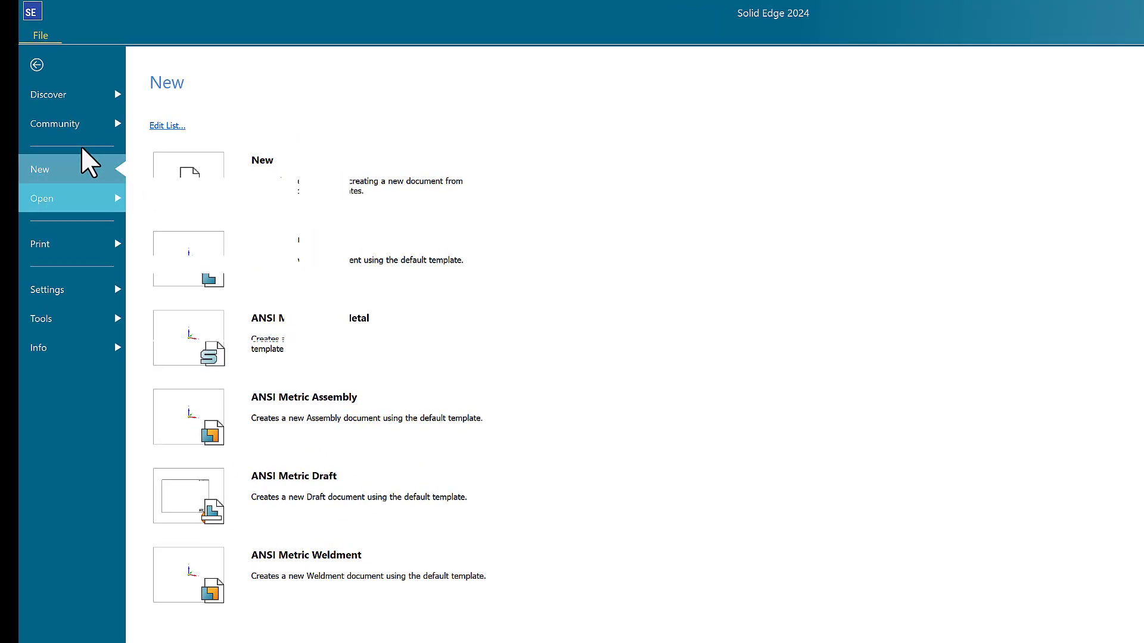
left_click(43, 167)
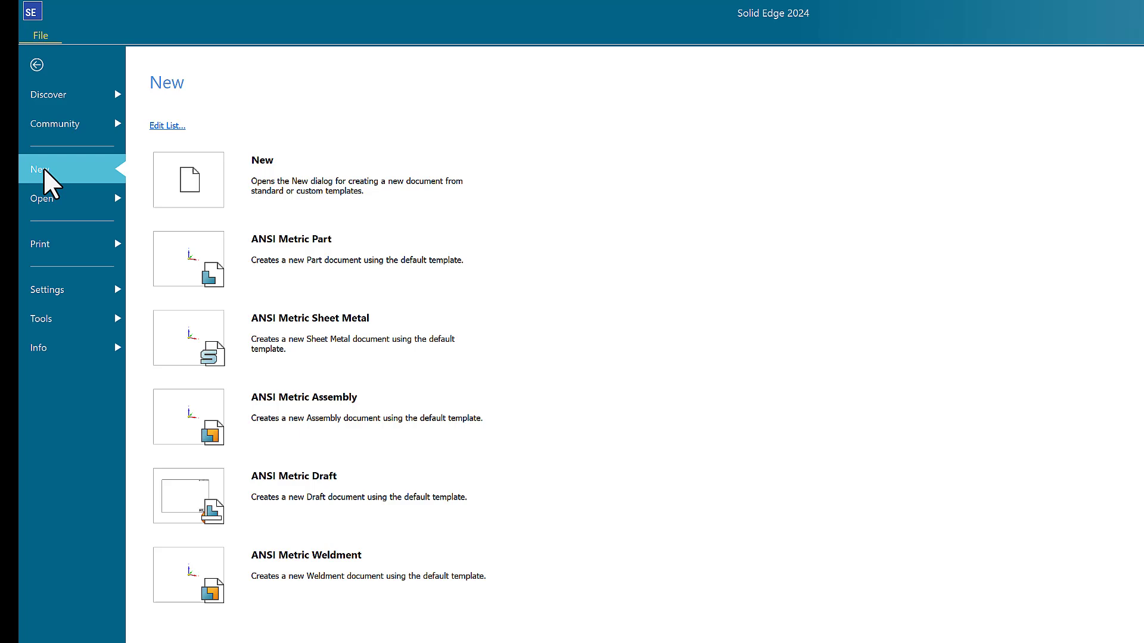
left_click(251, 174)
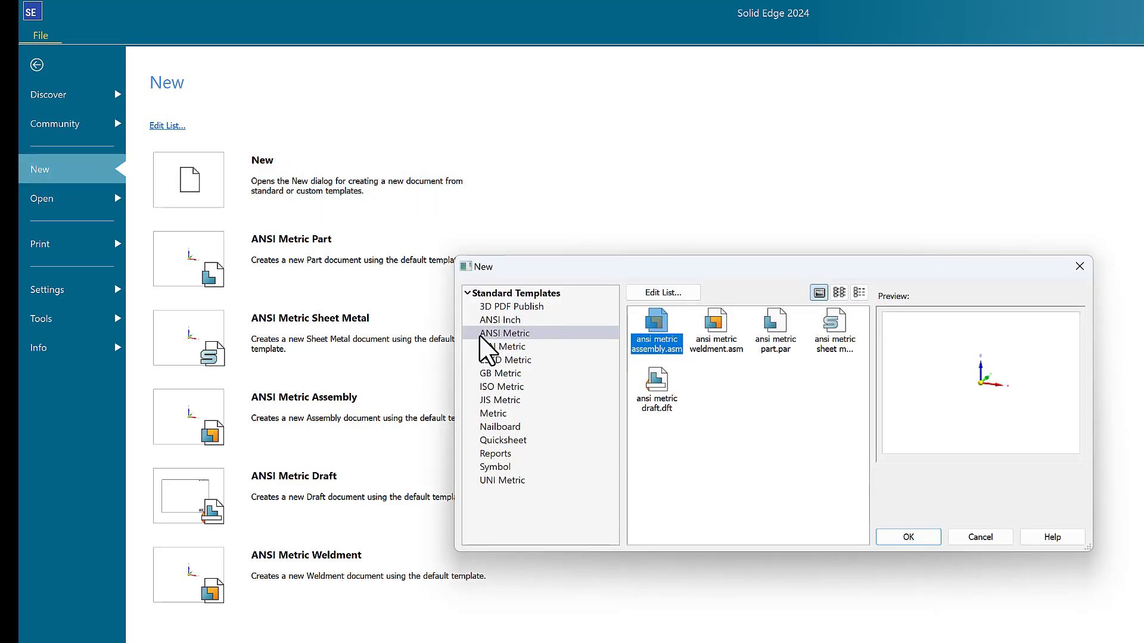
left_click(778, 345)
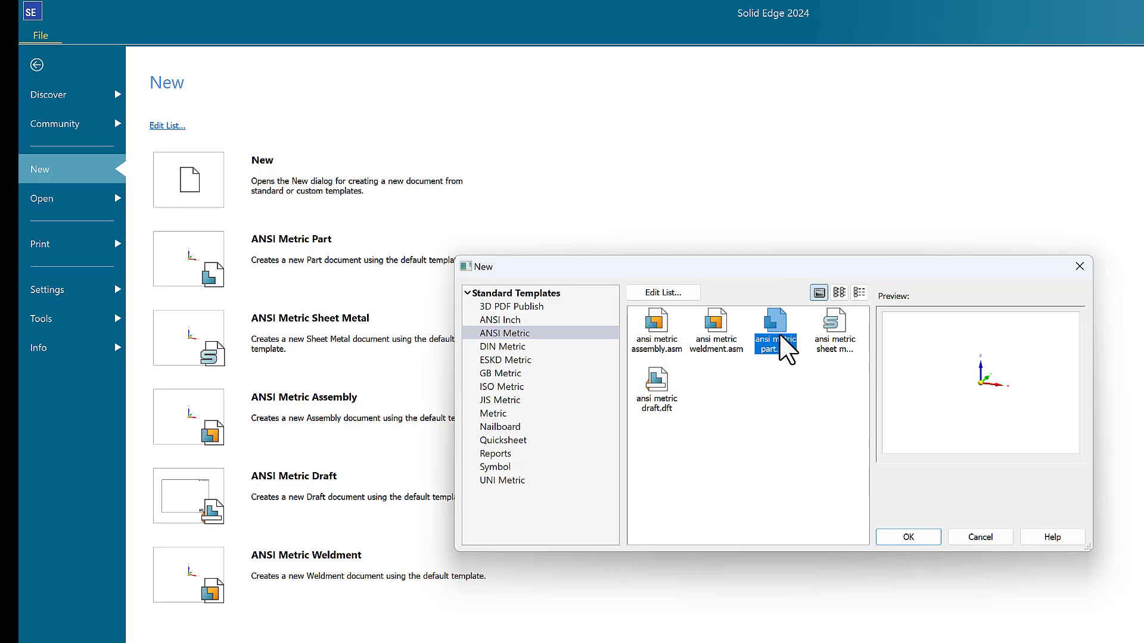
left_click(909, 536)
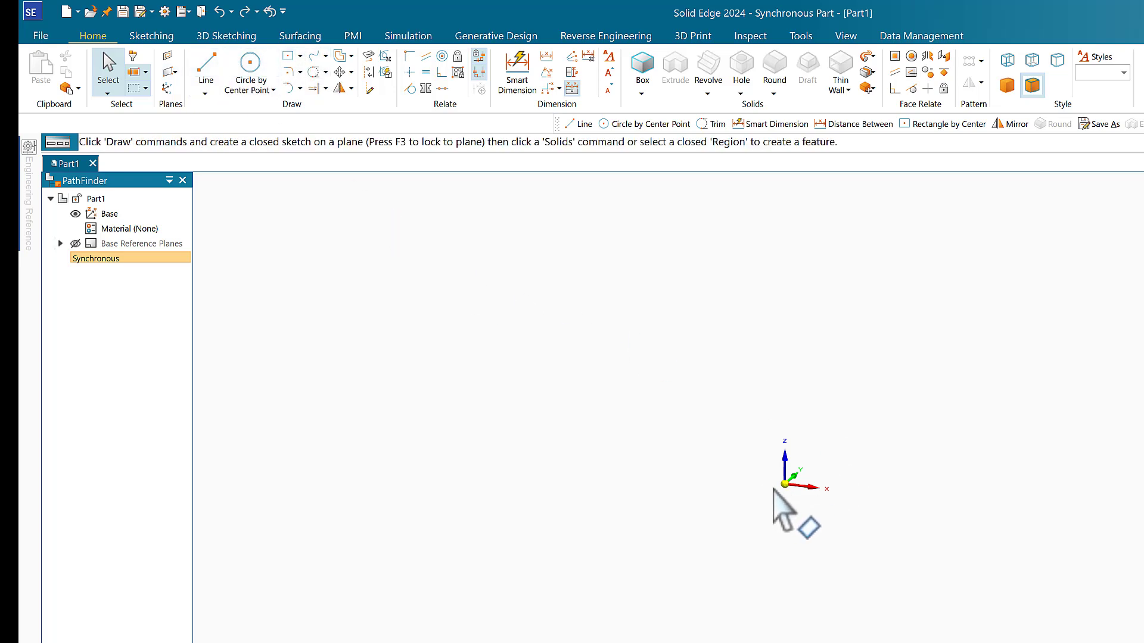
Draw a center rectangle 45 mm wide and 15 mm high on the horizontal XY base plane, centered at the origin
left_click(287, 57)
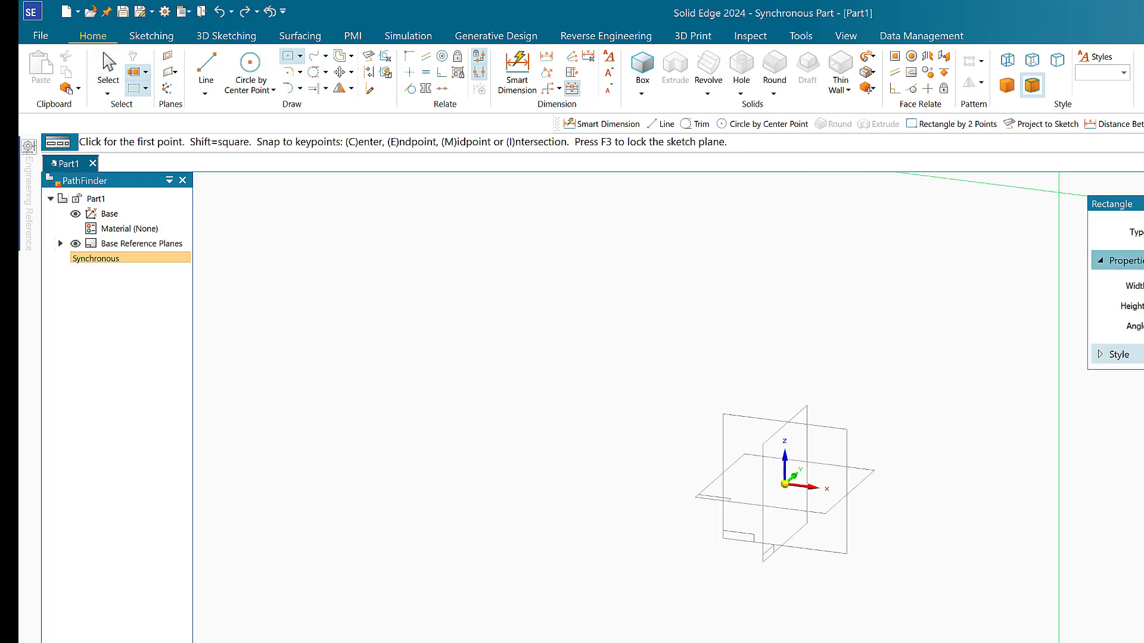
left_click_drag(1120, 203, 346, 205)
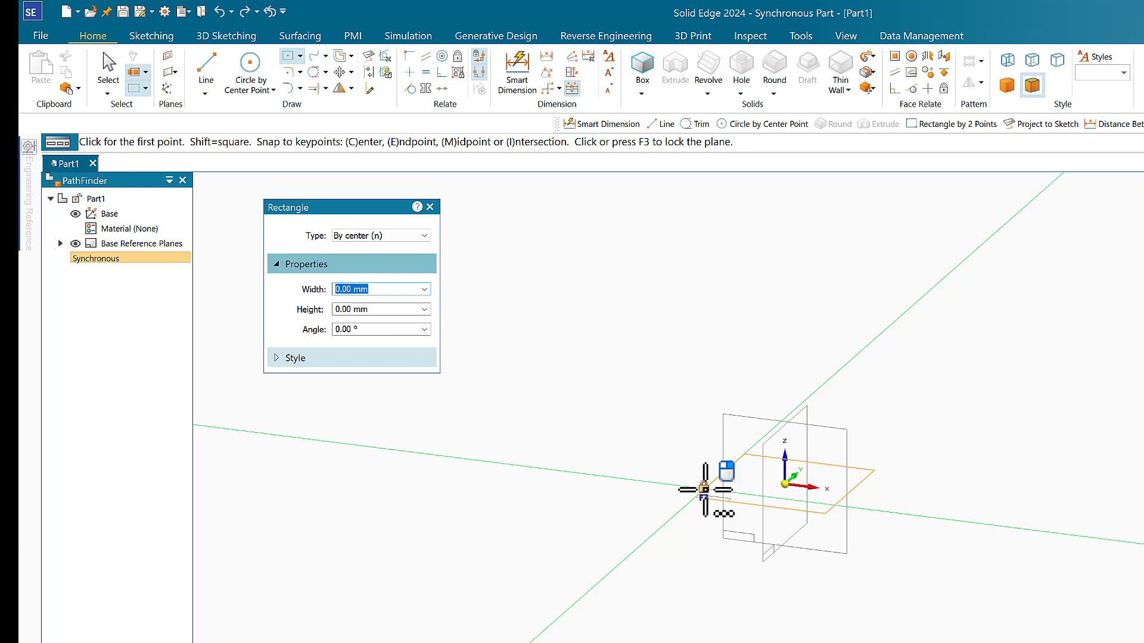
left_click(705, 489)
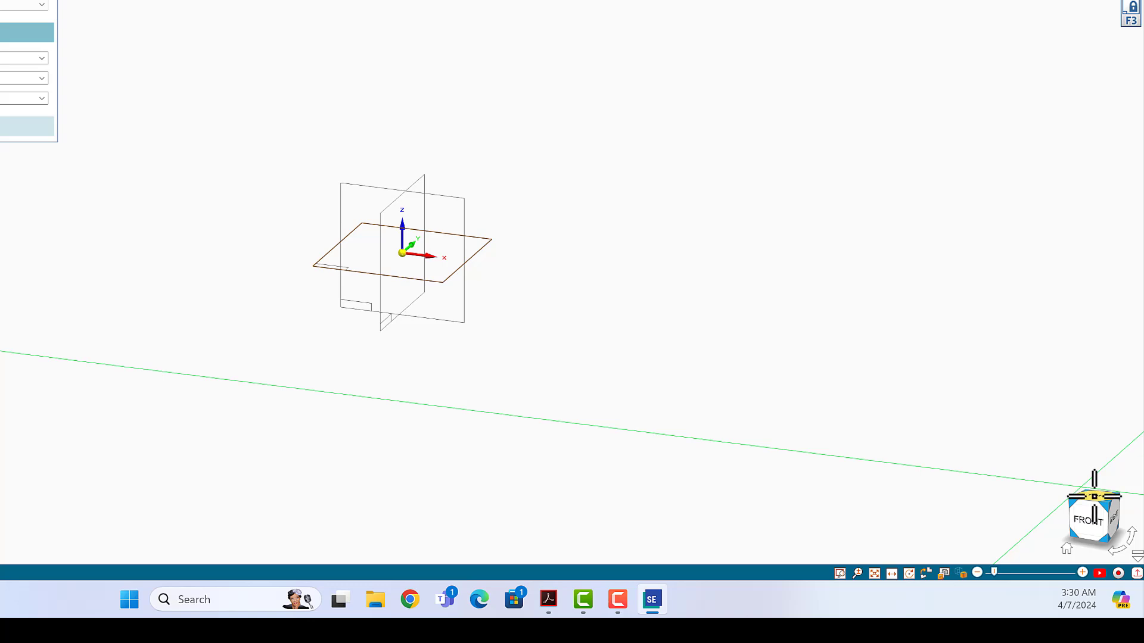
left_click(1094, 496)
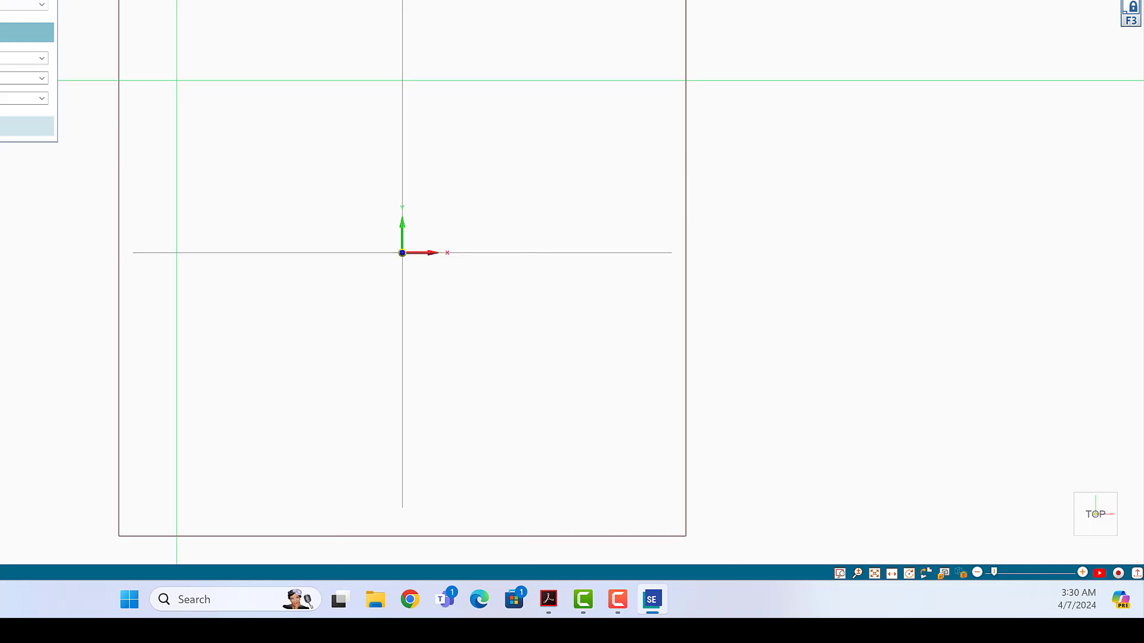
left_click_drag(13, 0, 0, 5)
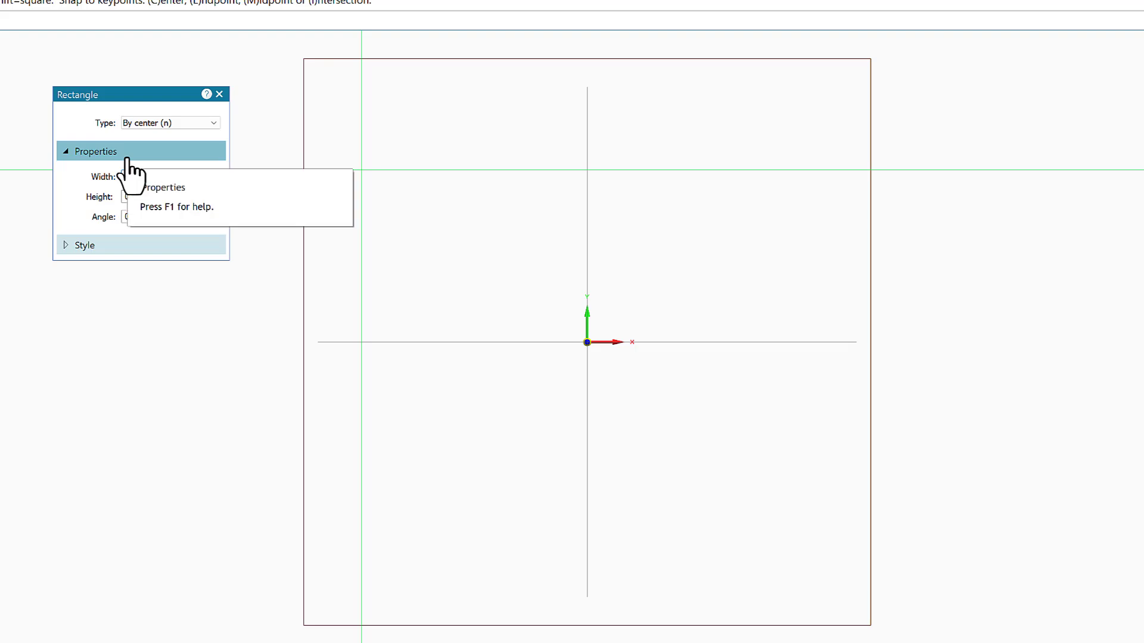
type("75")
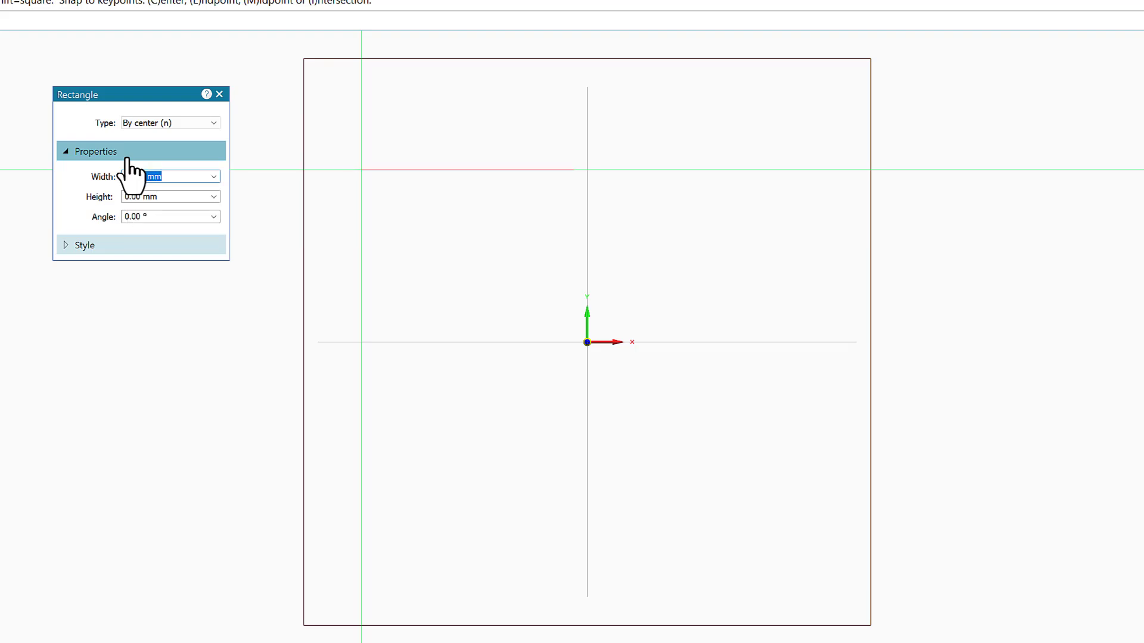
key("Return")
key("Tab")
key("Return")
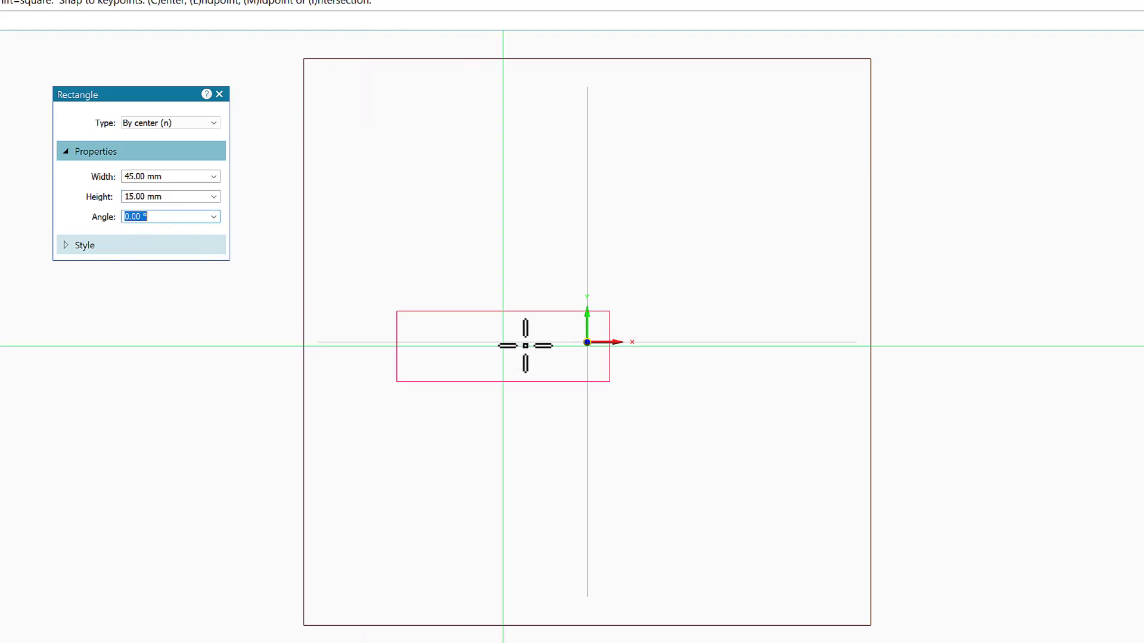
left_click(587, 342)
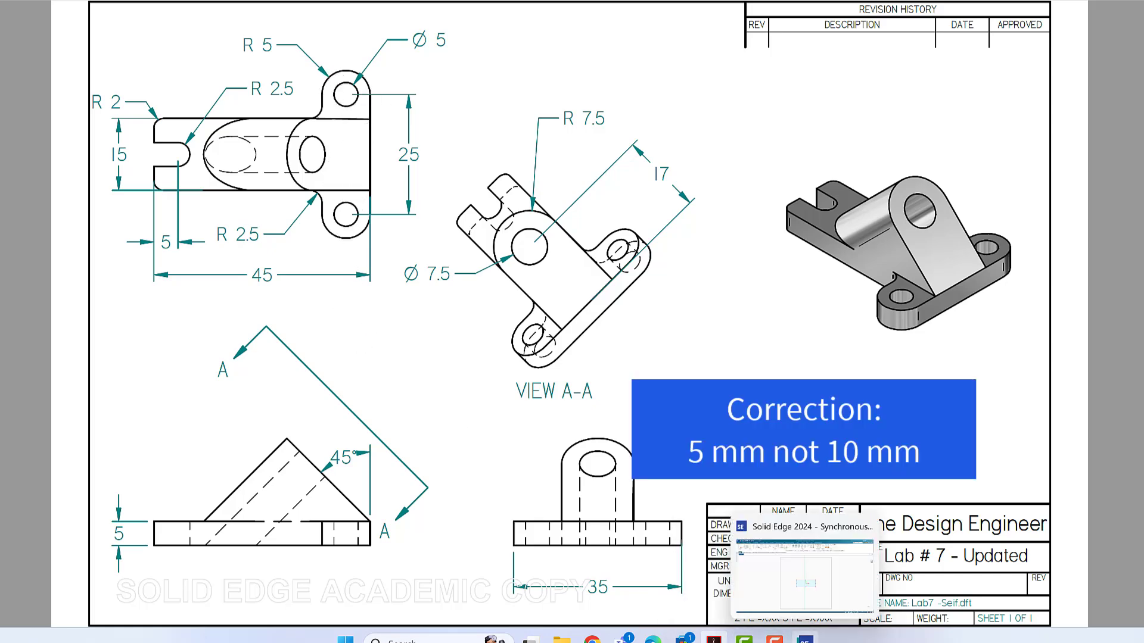
Return to Solid Edge and draw a 5 mm line at 90° upward from the rectangle's upper-right corner
left_click(804, 640)
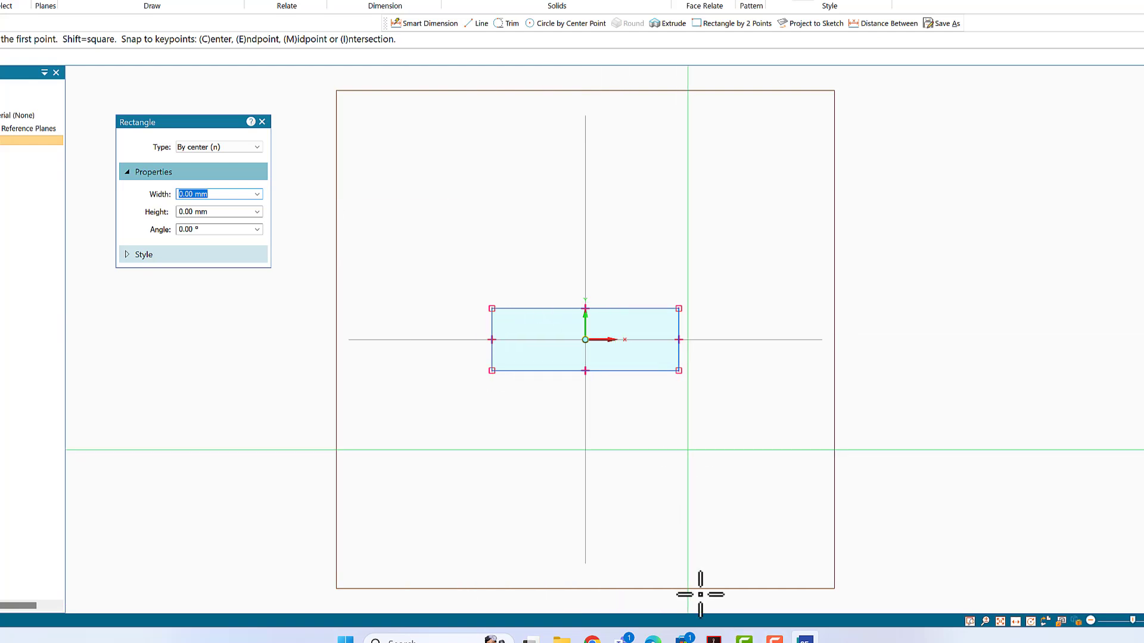
left_click(972, 620)
mouse_move(457, 235)
left_mouse_down()
mouse_move(485, 368)
mouse_move(595, 426)
mouse_move(664, 434)
left_mouse_up()
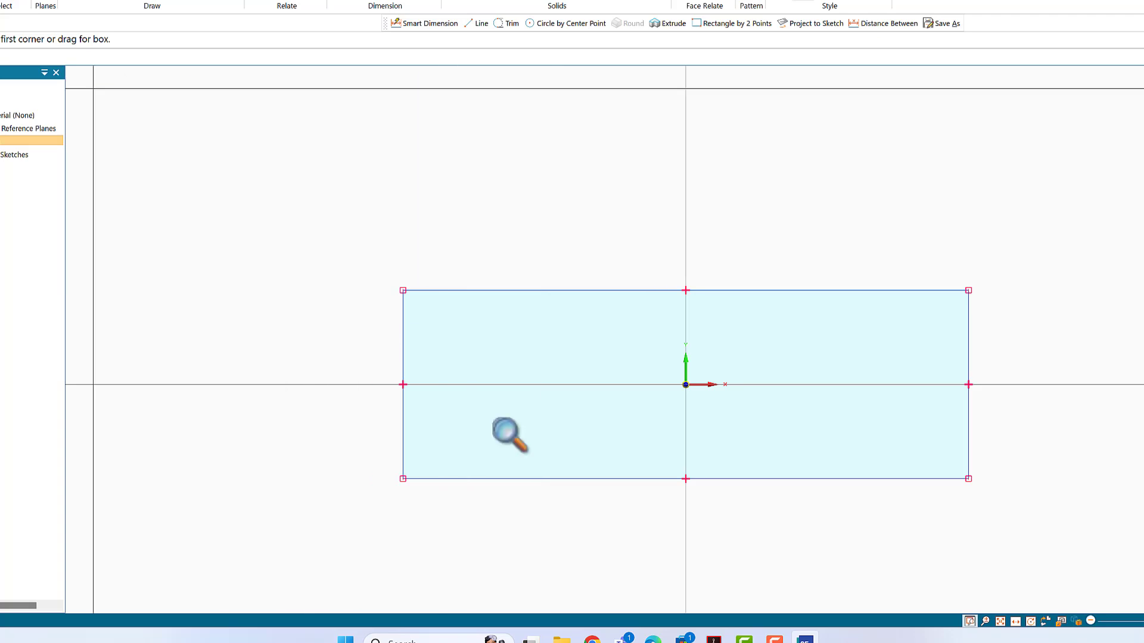
left_click(1016, 622)
left_click(756, 342)
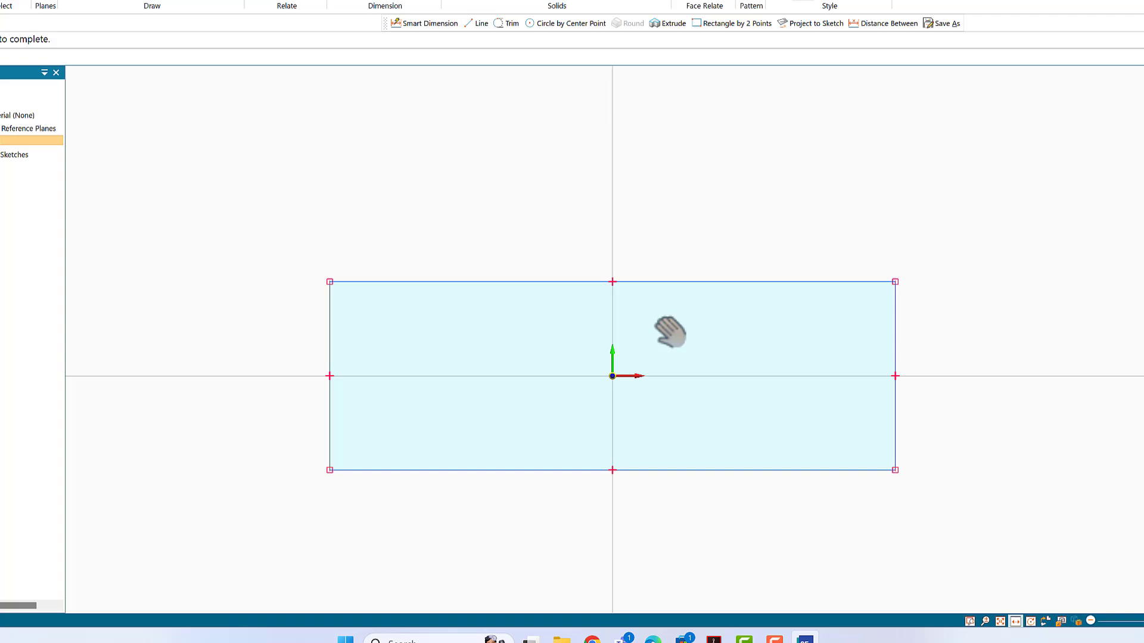
left_click(622, 324)
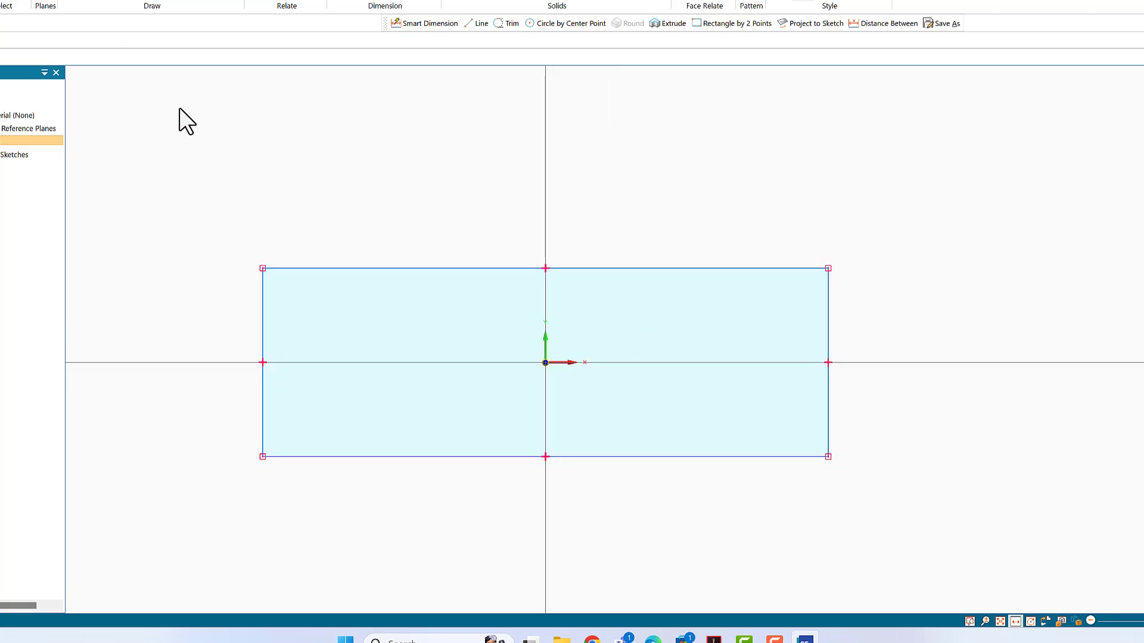
key("l")
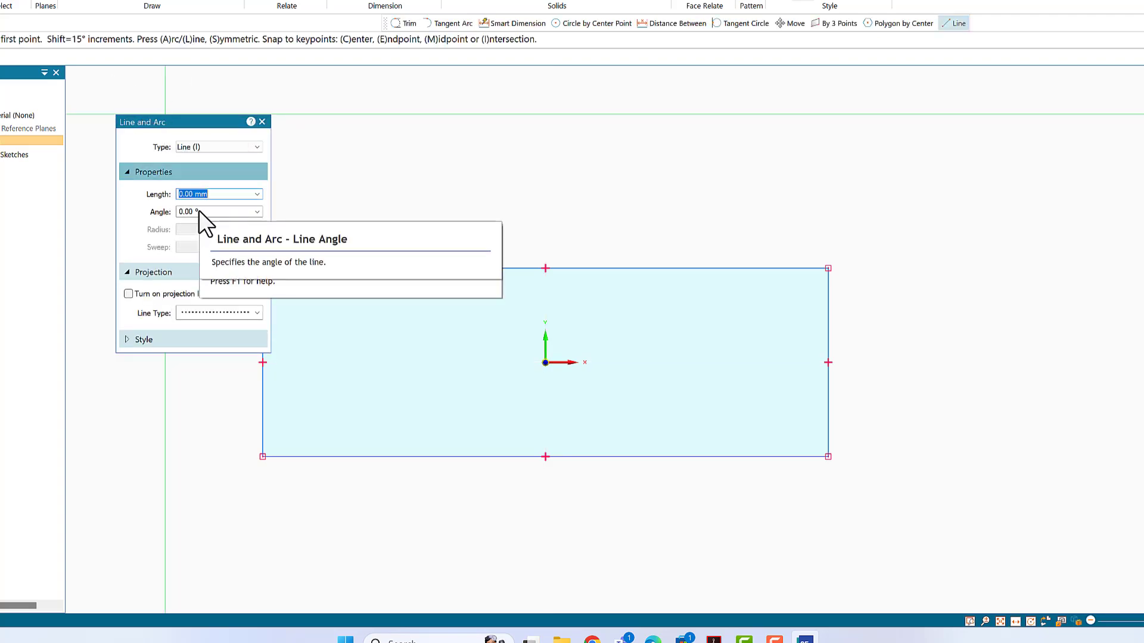
type("1")
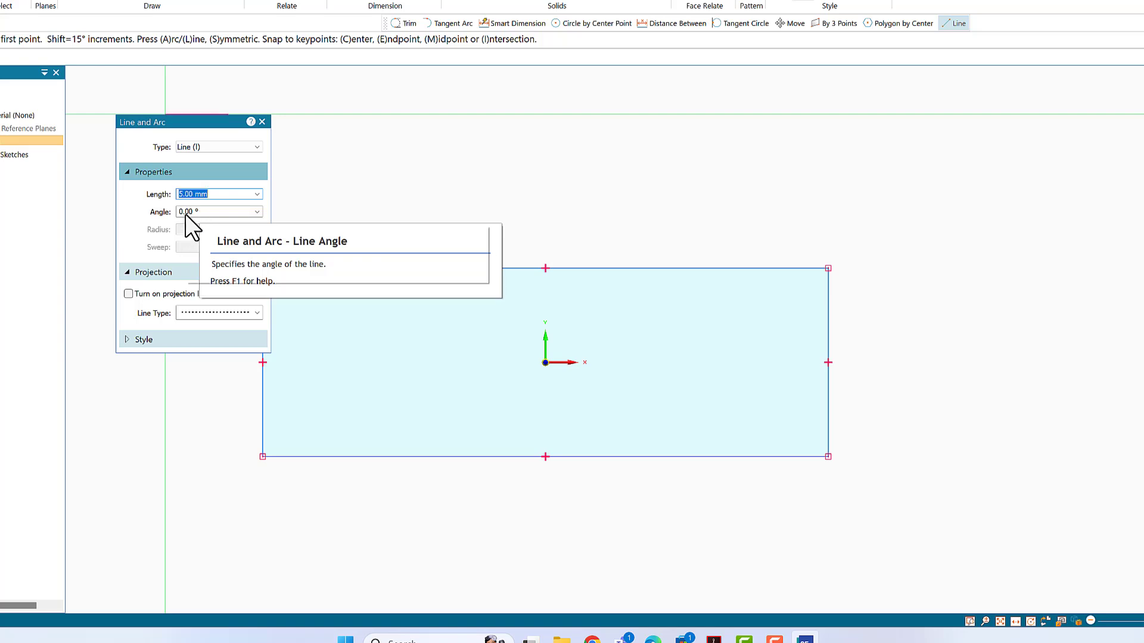
left_click(185, 212)
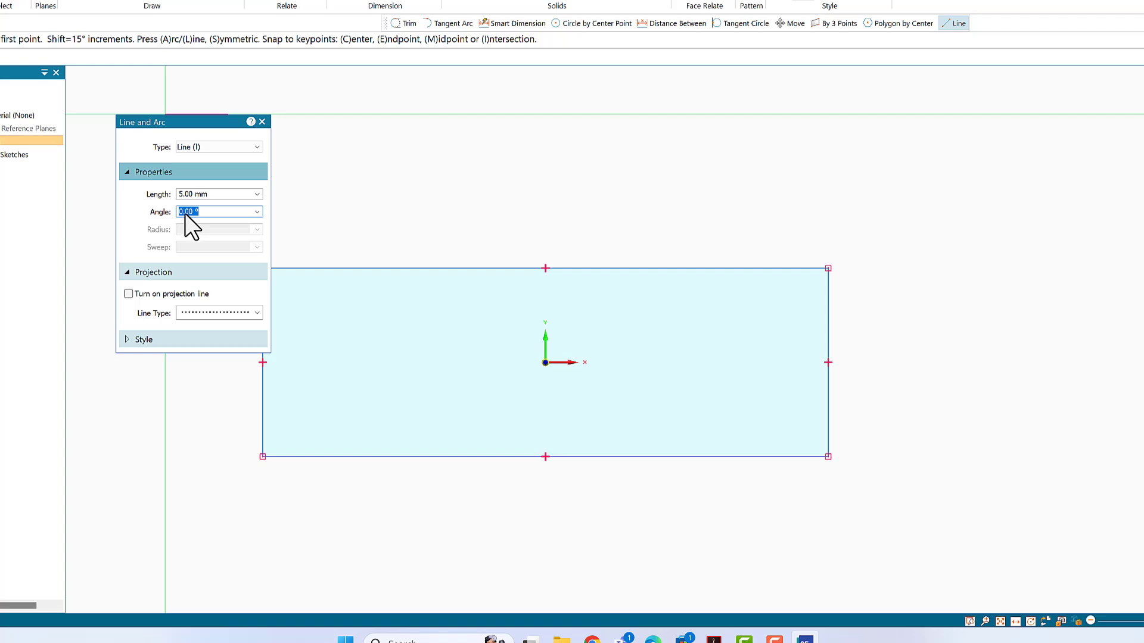
key("Return")
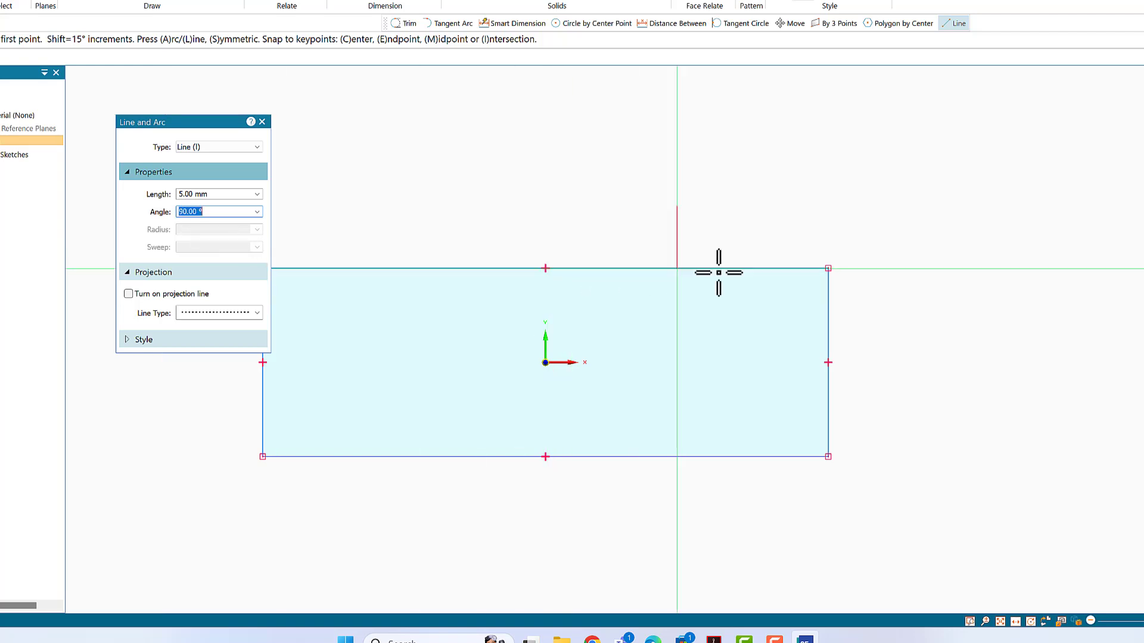
left_click(827, 268)
left_click(828, 206)
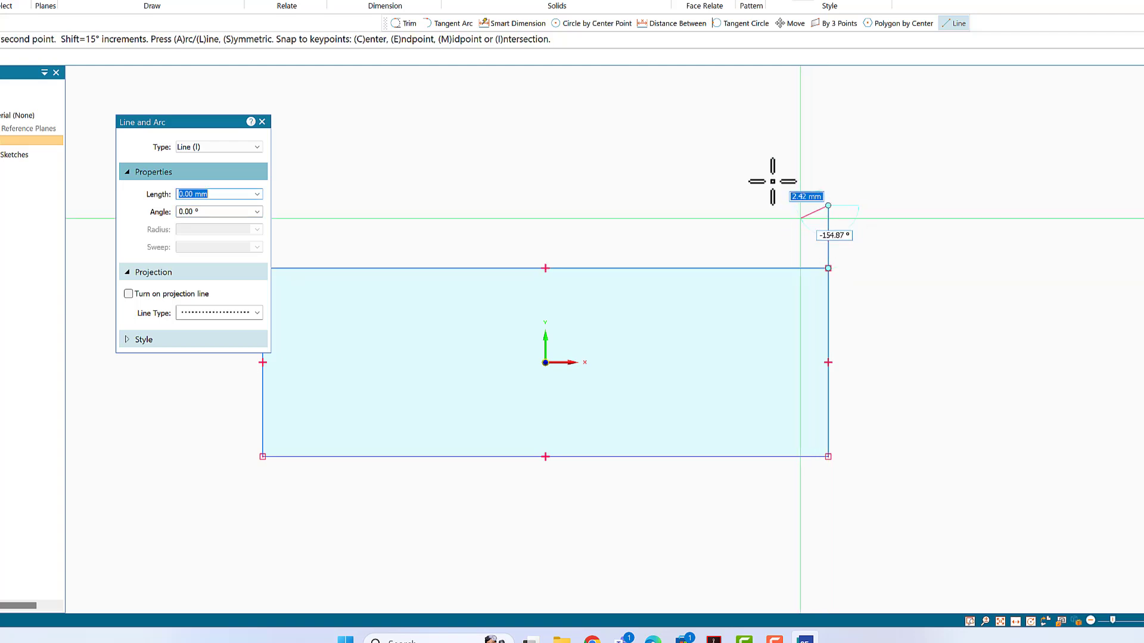
key("Escape")
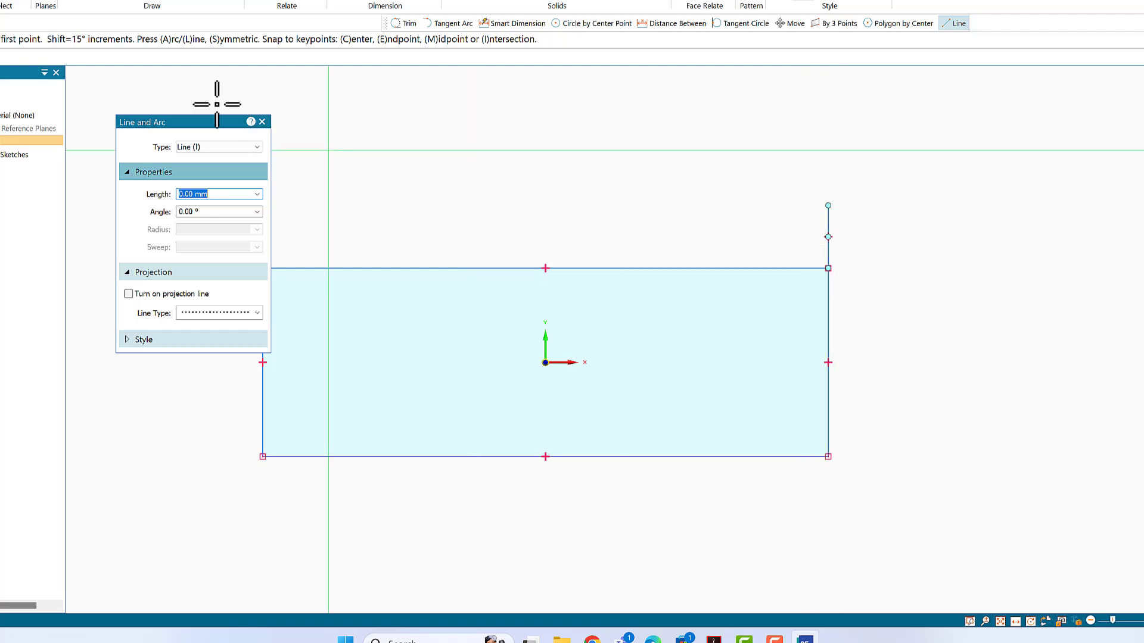
left_click_drag(202, 125, 146, 78)
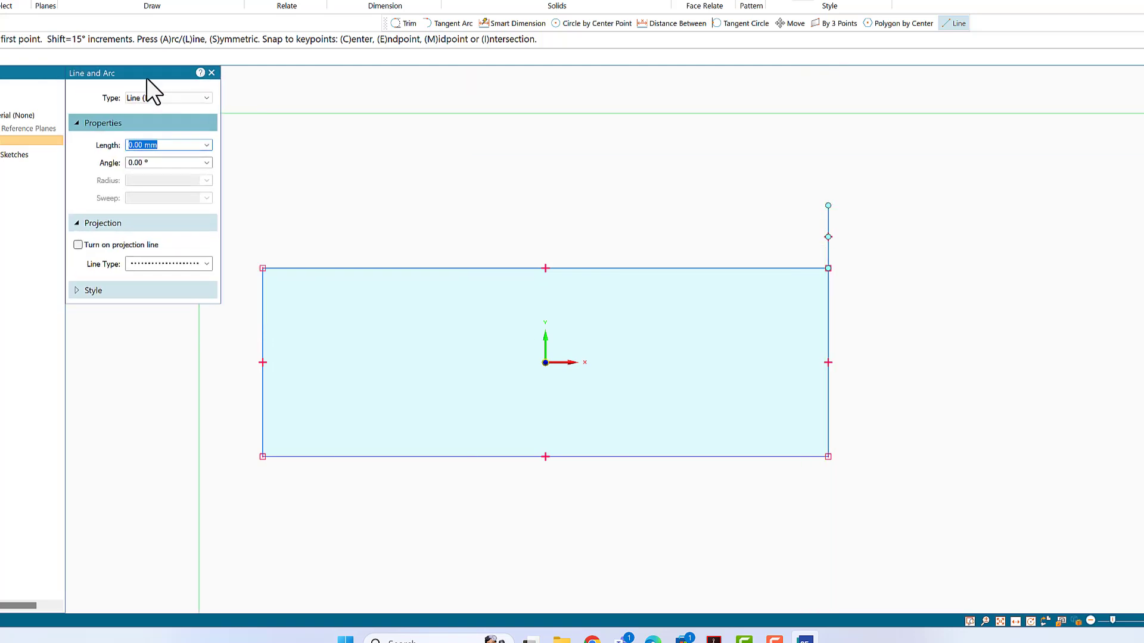
key("Escape")
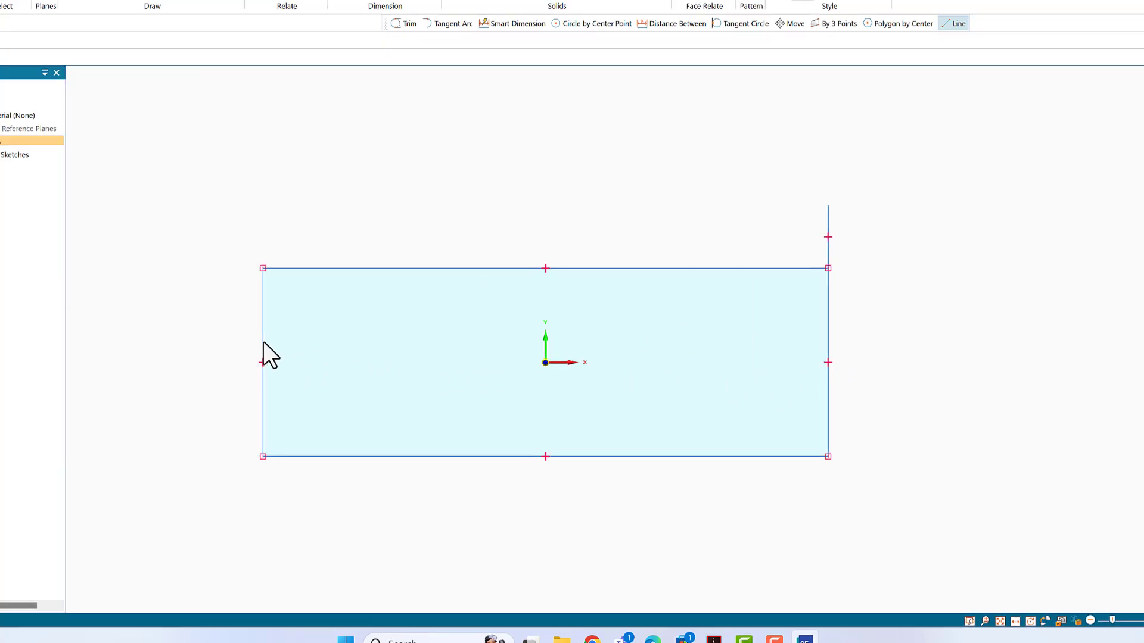
Add driving dimensions to the rectangle's left edge and lower edge with Smart Dimension
key("d")
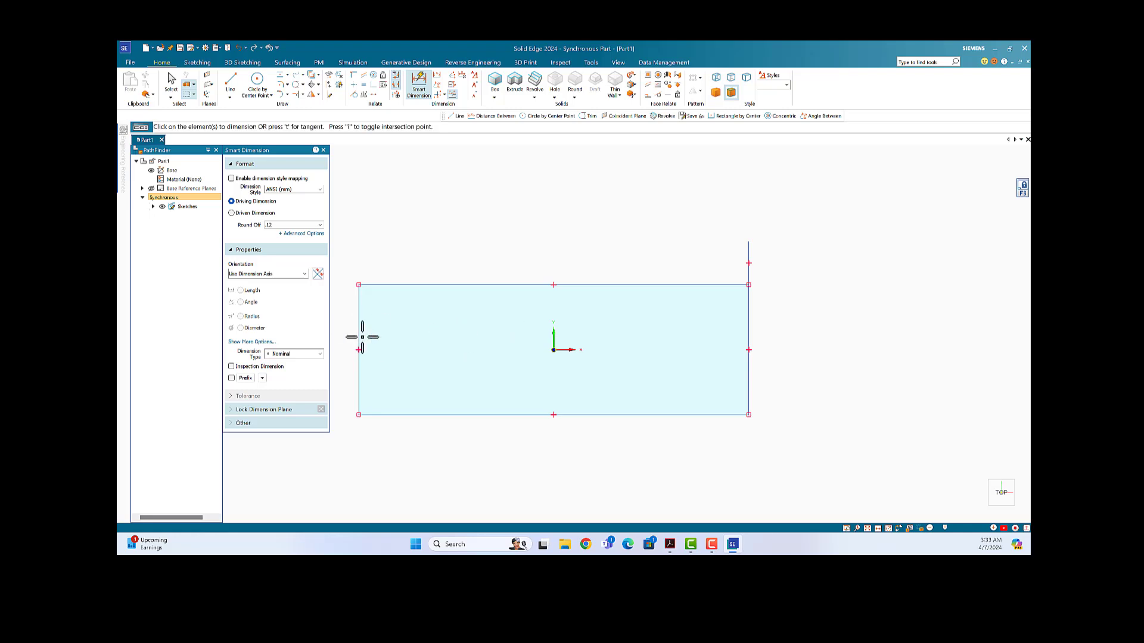
left_click(358, 334)
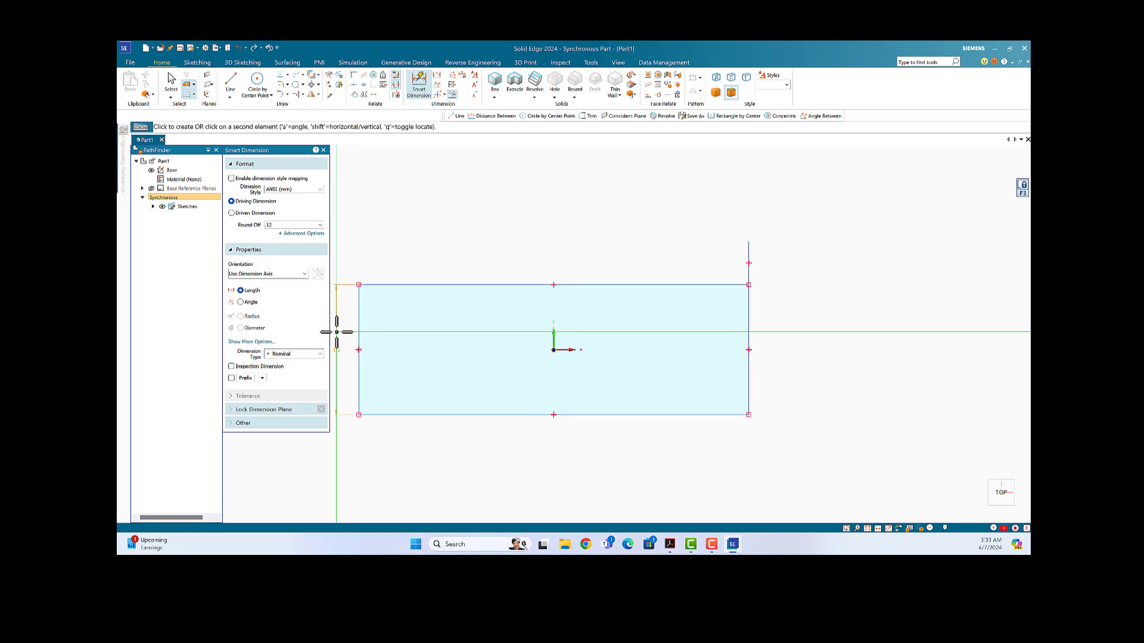
left_click(350, 343)
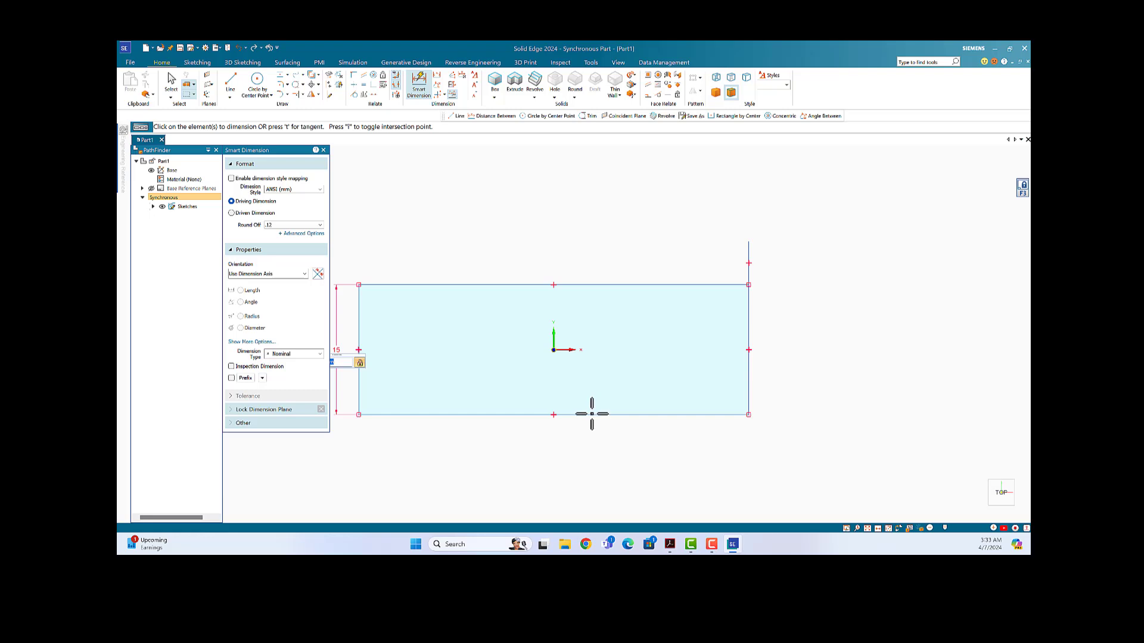
left_click(592, 414)
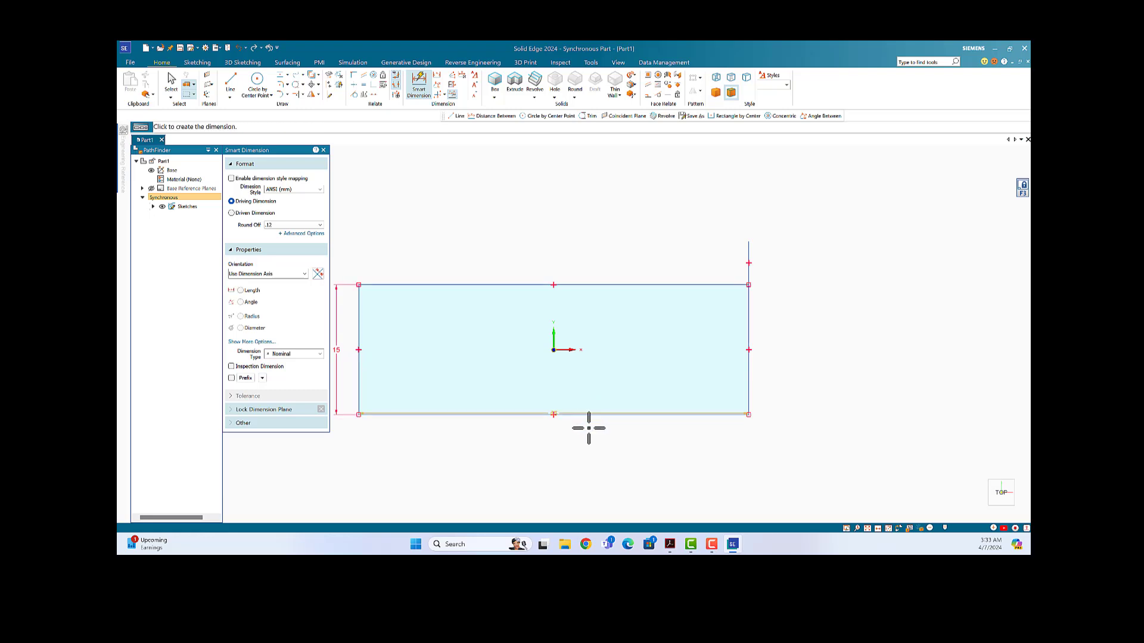
left_click(580, 508)
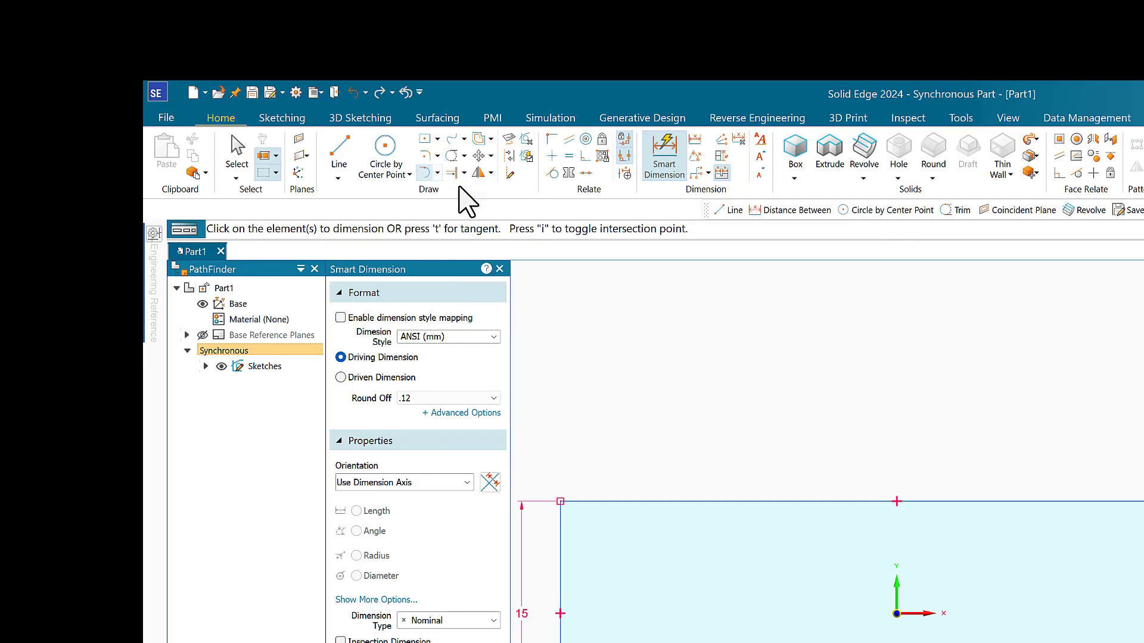
key("Escape")
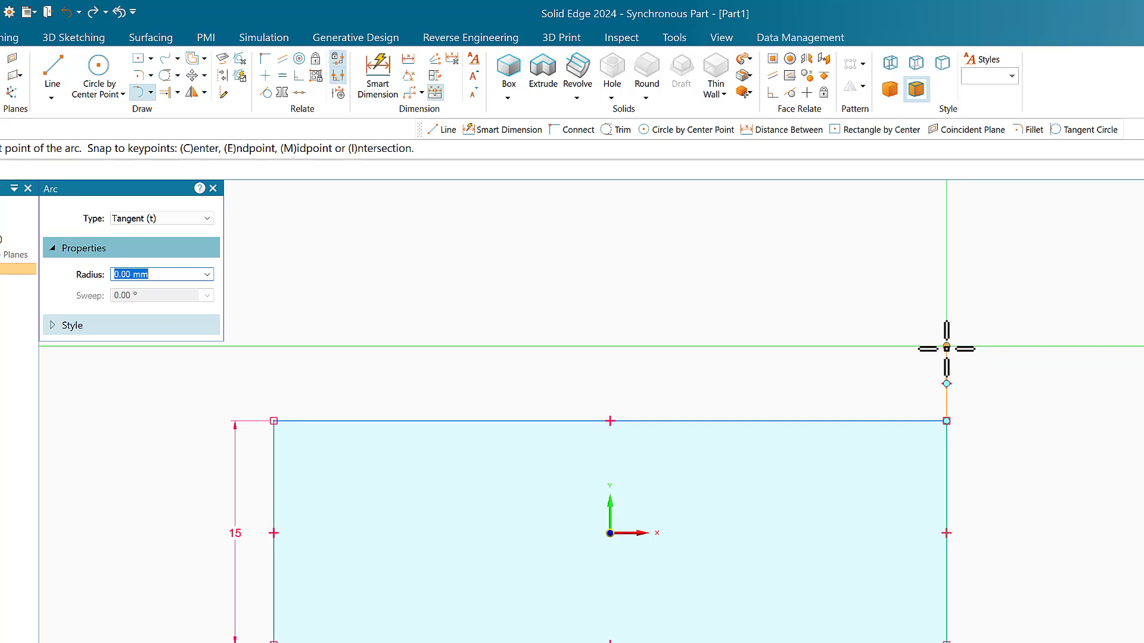
Draw a tangent arc with 5 mm radius and 180° sweep from the upper end of the 5 mm line, curving toward the left
left_click(946, 347)
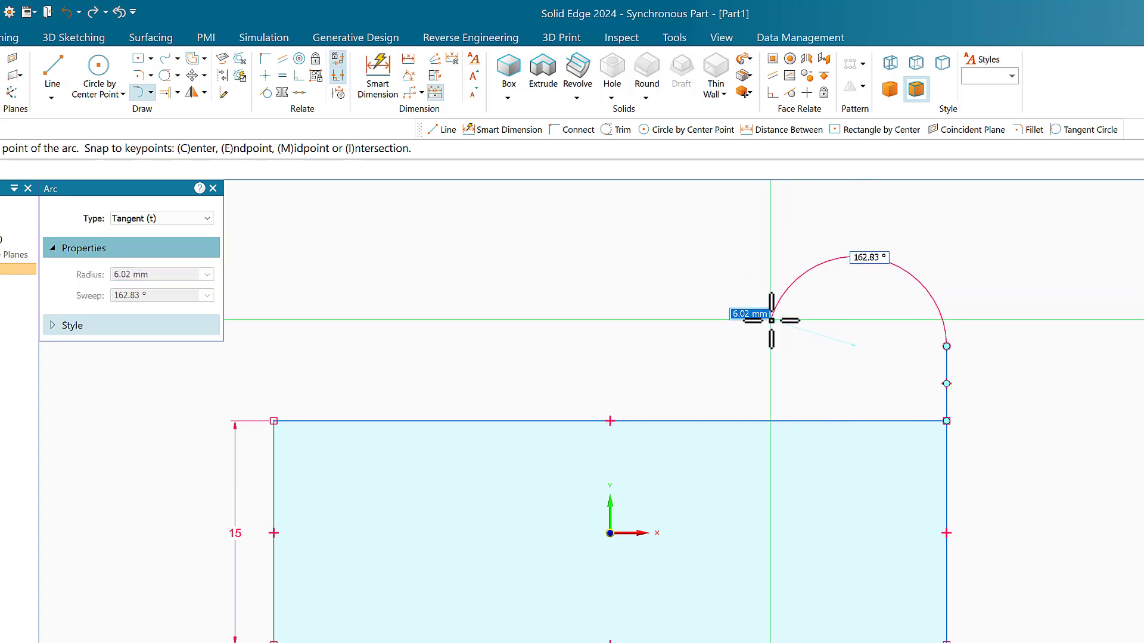
type("5")
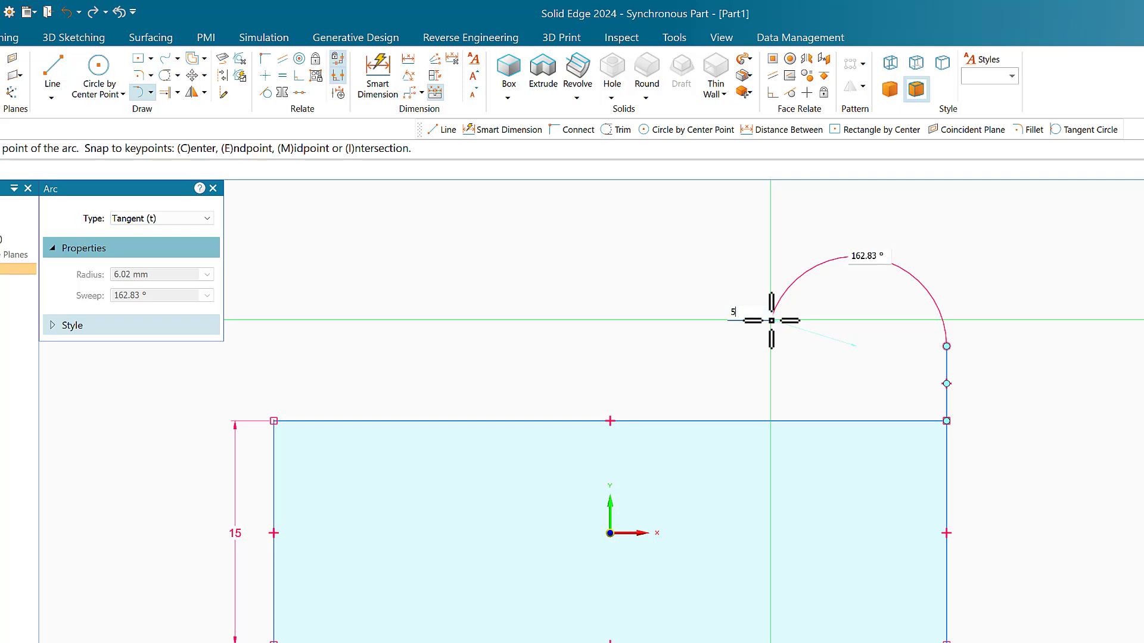
key("Return")
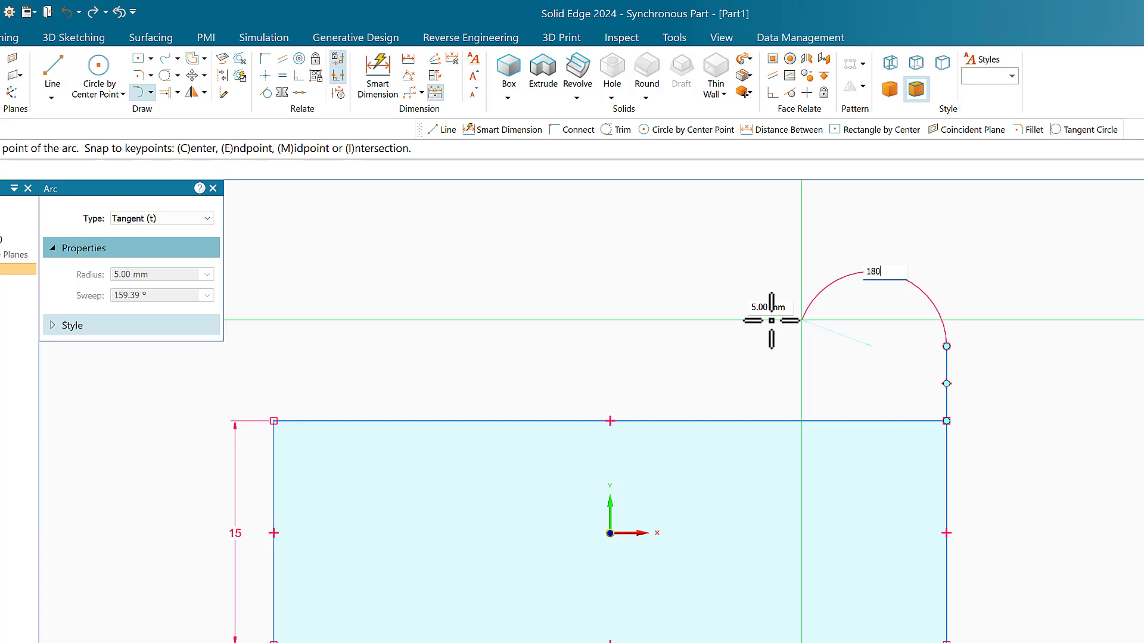
key("Tab")
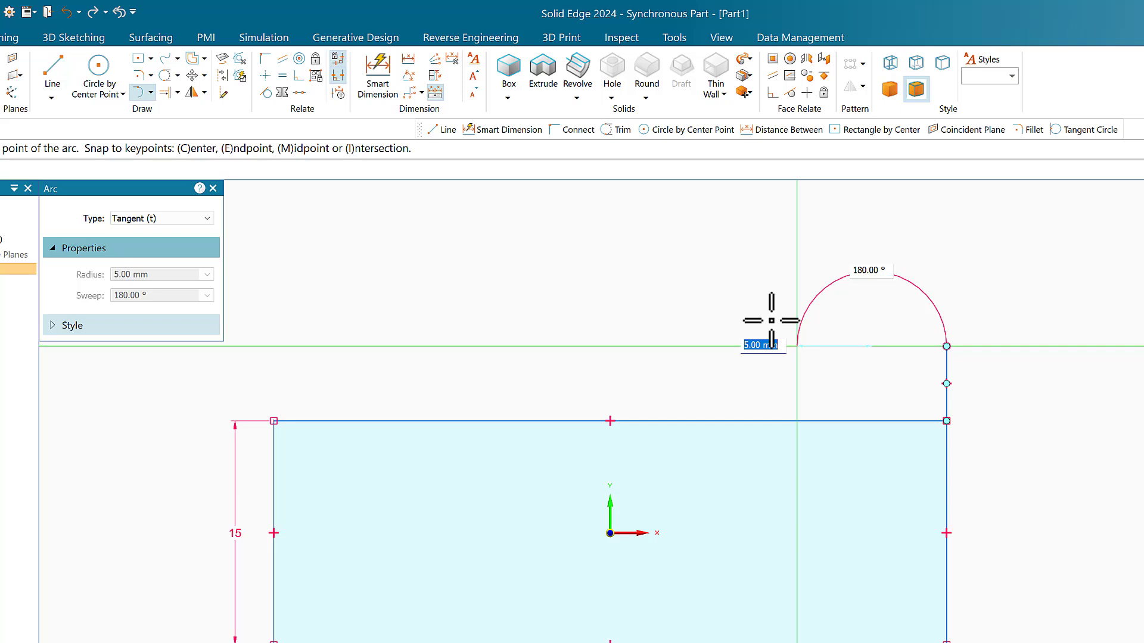
key("Return")
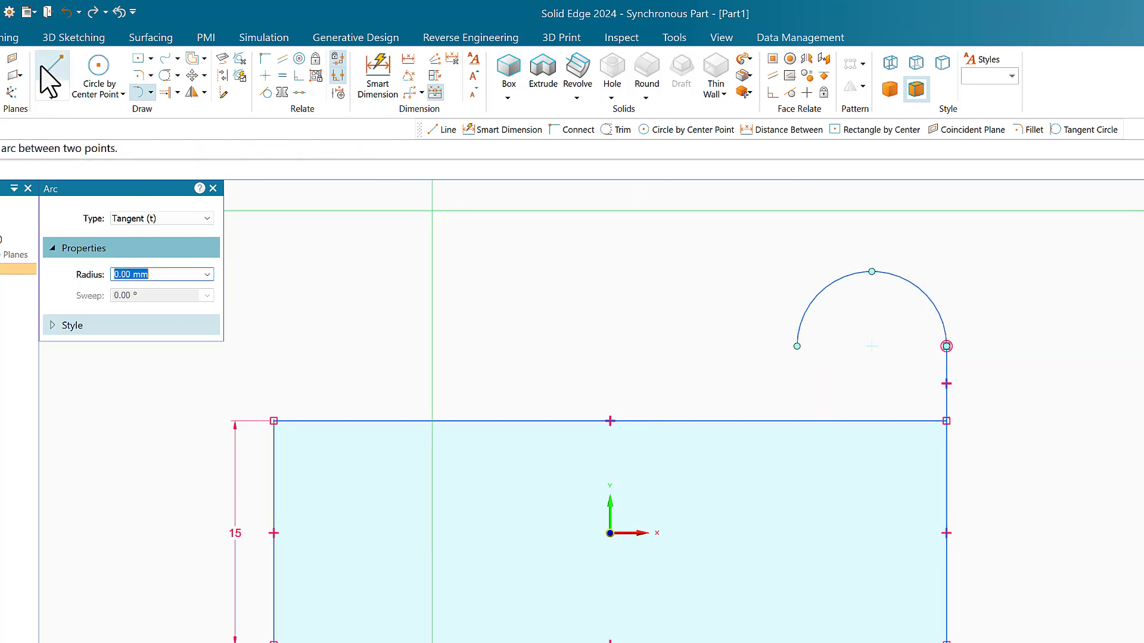
Close the lug outline with a vertical line from the arc's free end down to the rectangle's upper edge
left_click(43, 69)
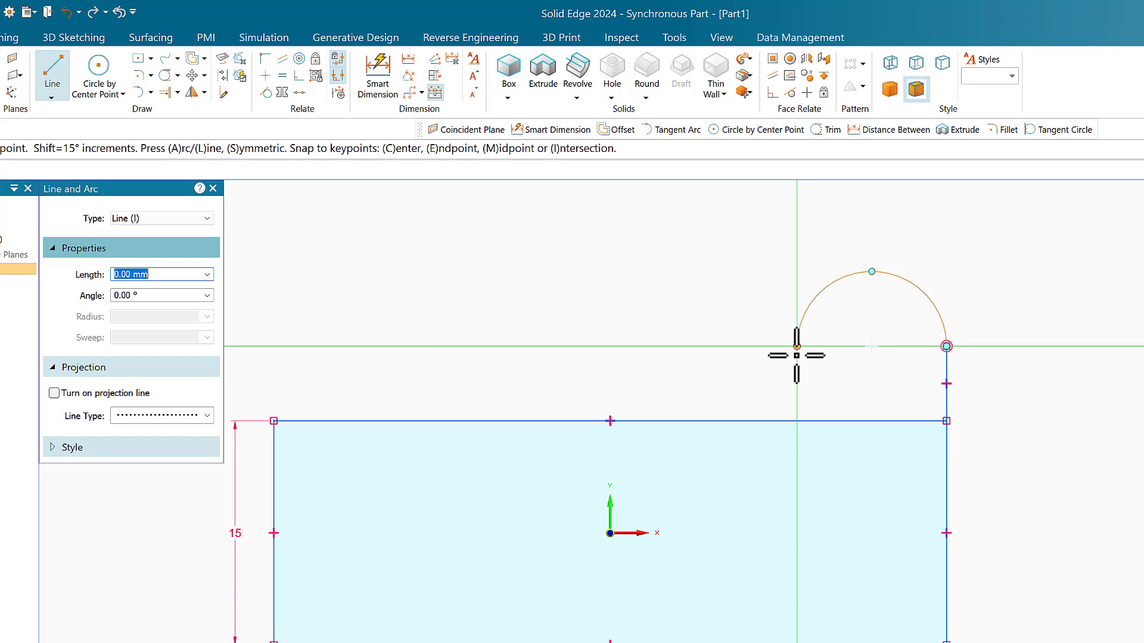
left_click(795, 347)
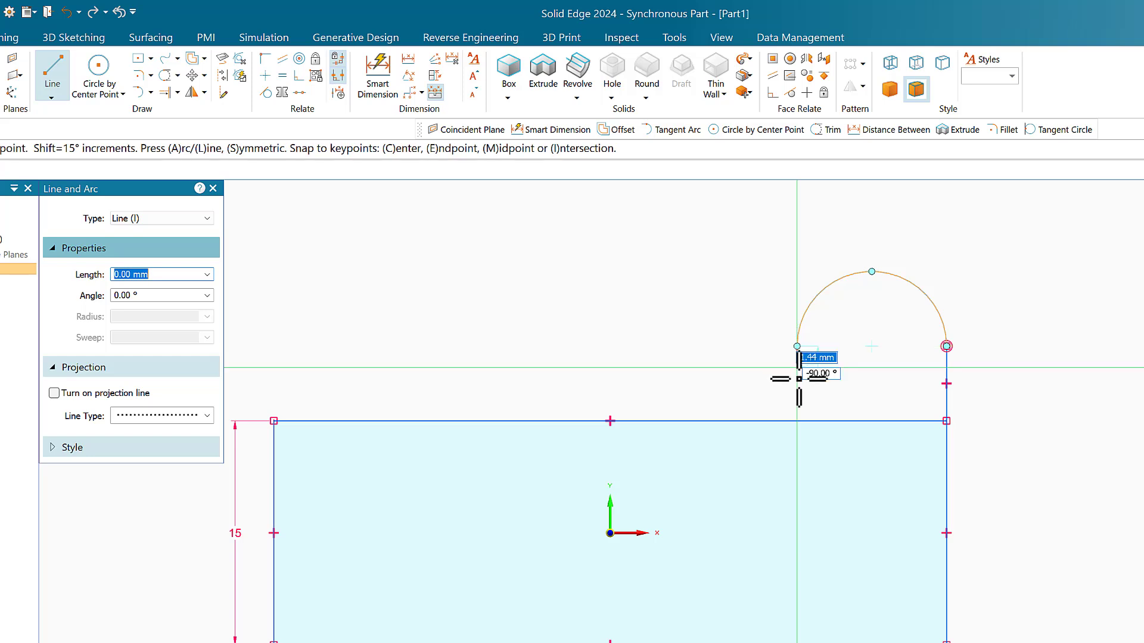
left_click(797, 421)
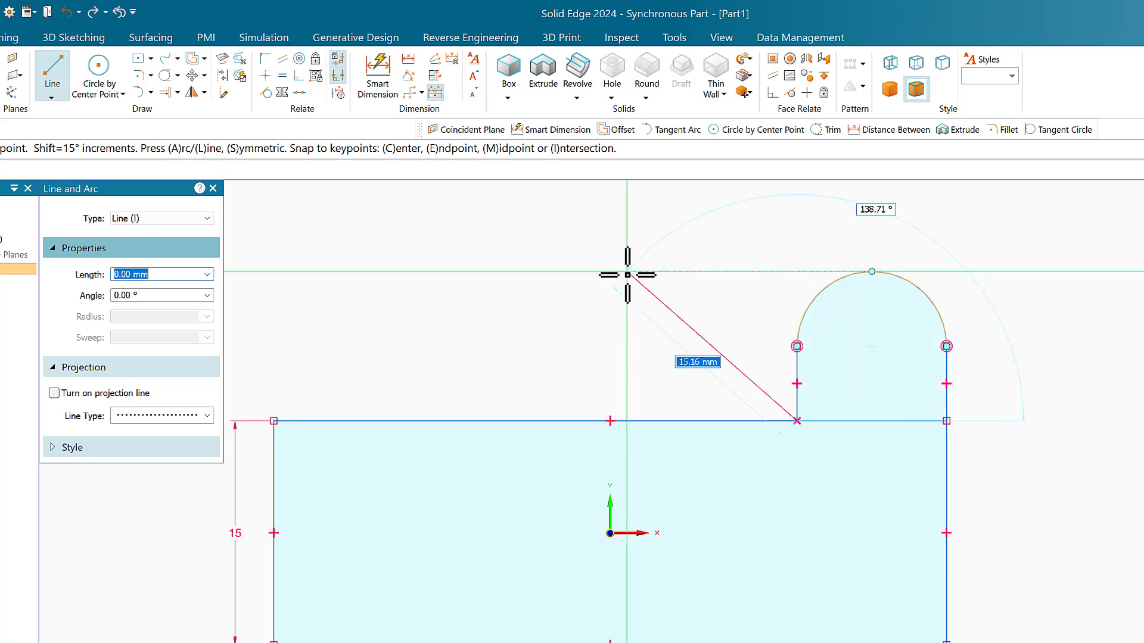
key("Escape")
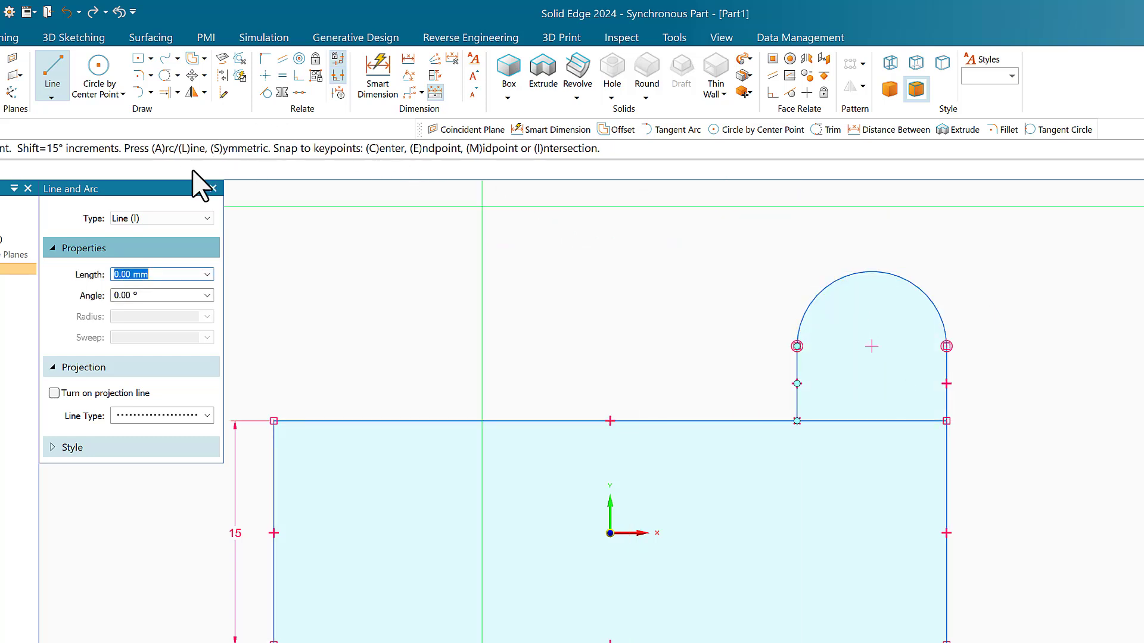
Draw a 5 mm diameter circle concentric with the lug's arc
left_click(99, 70)
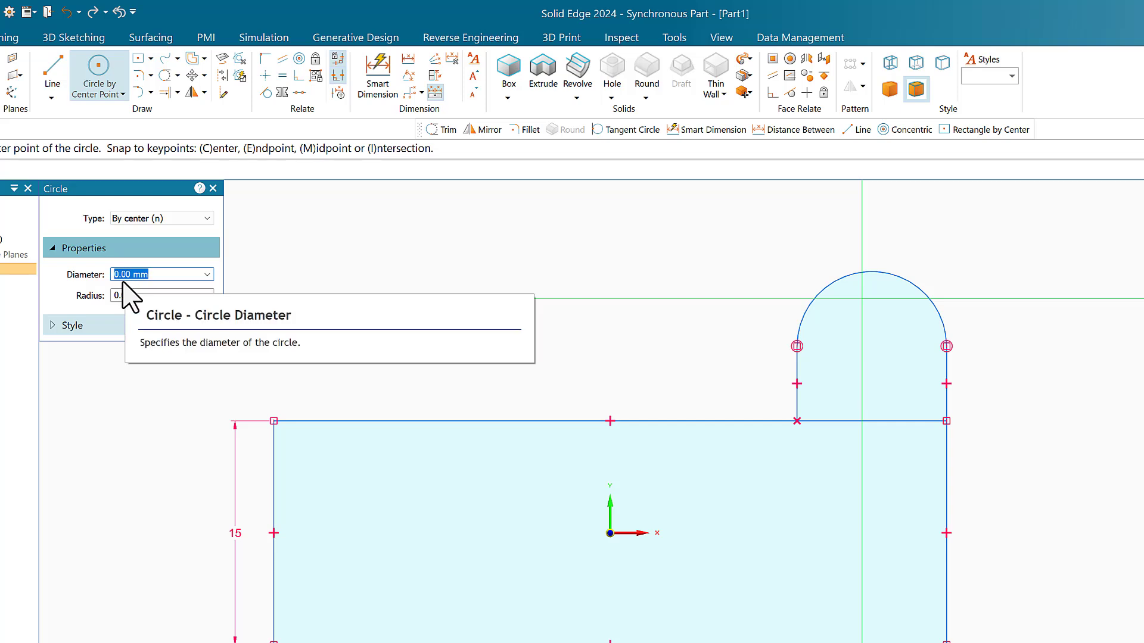
type("5")
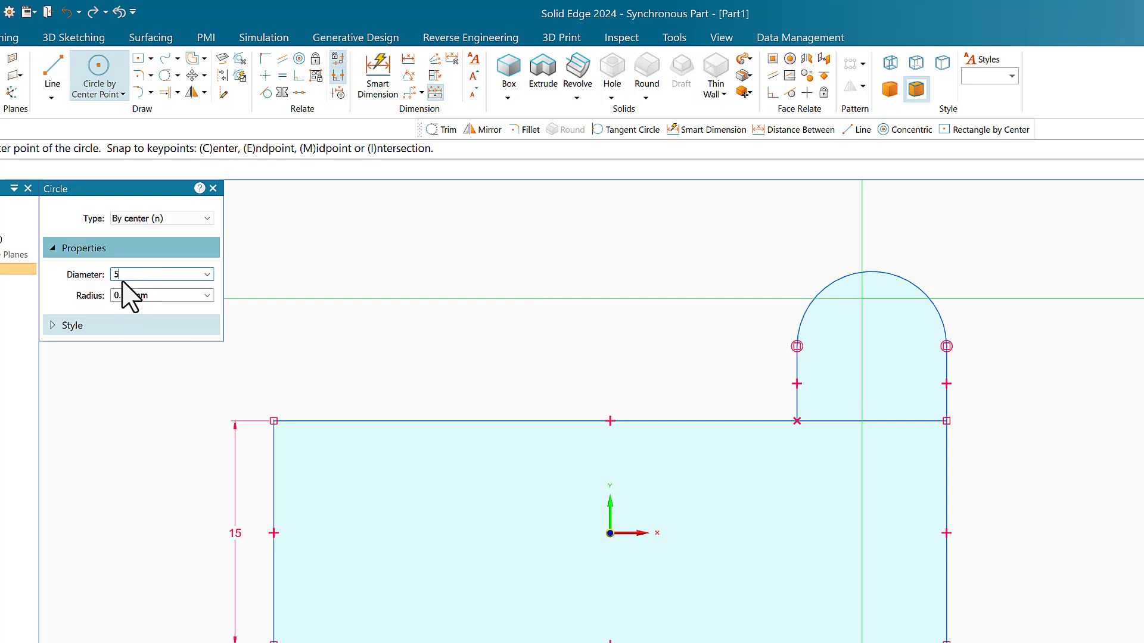
key("Return")
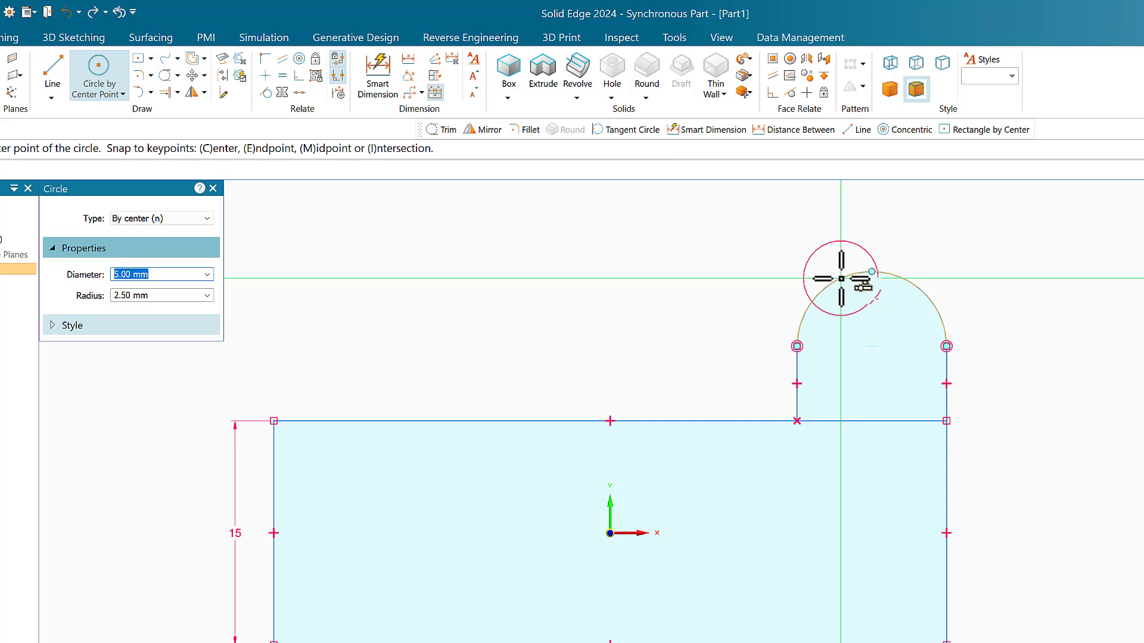
left_click(872, 346)
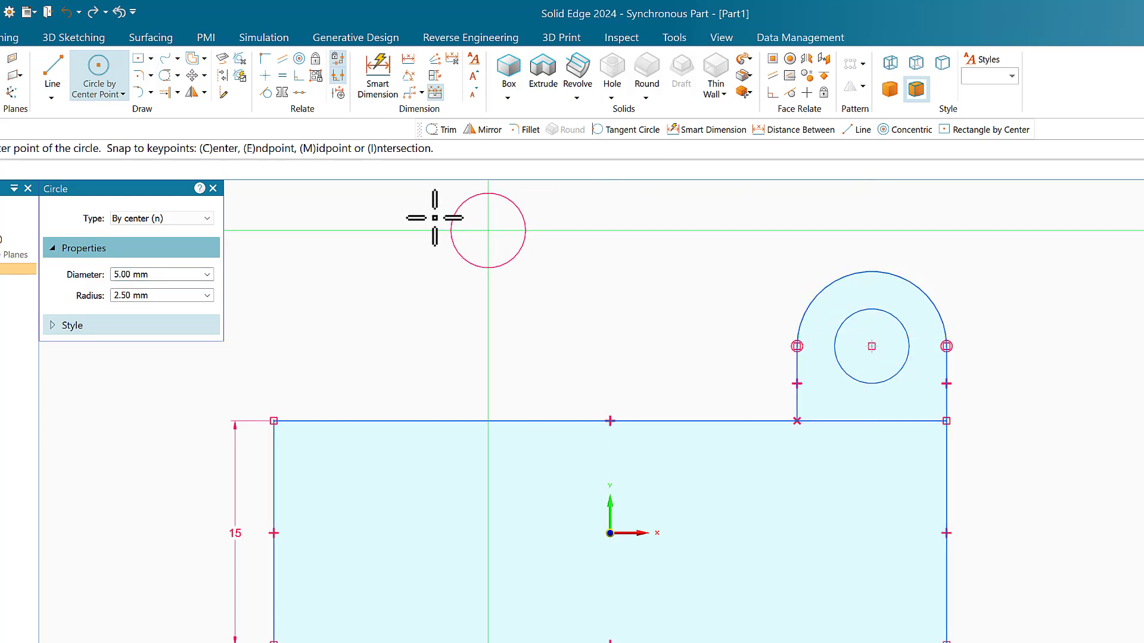
key("Tab")
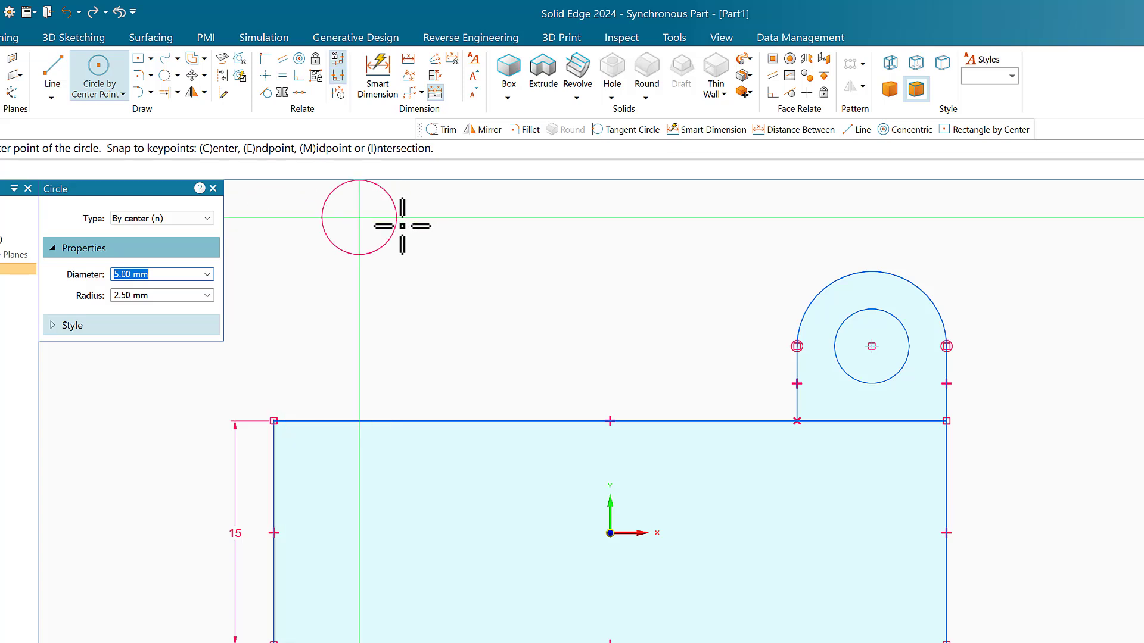
Fillet the inner corner between the lug's left side and the rectangle's upper edge with a 2.5 mm radius
left_click(142, 76)
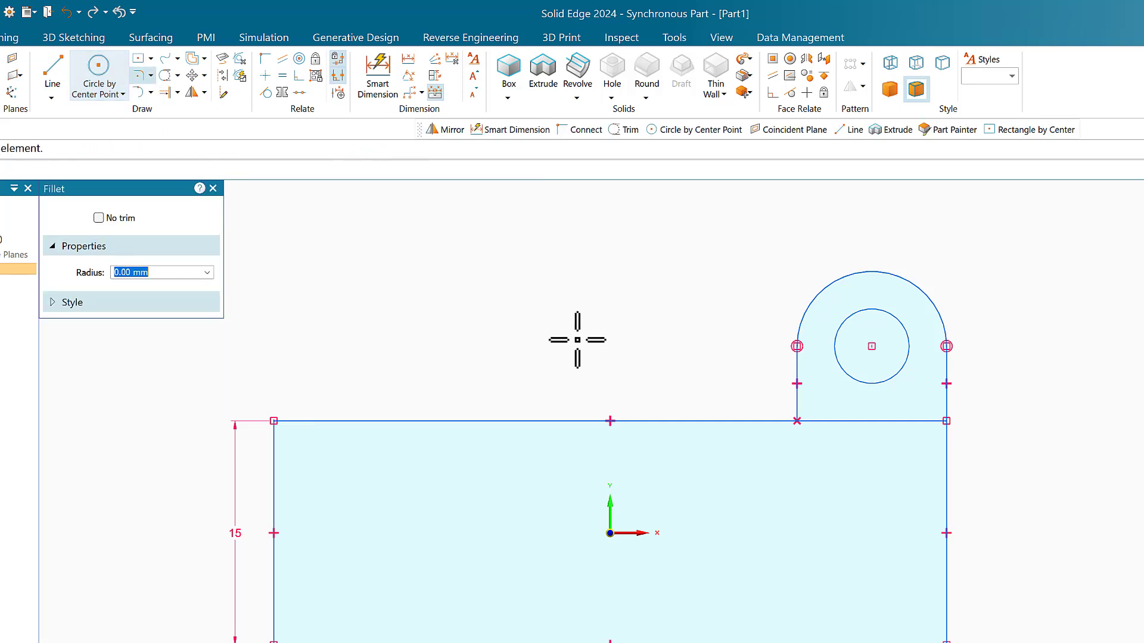
left_click(797, 409)
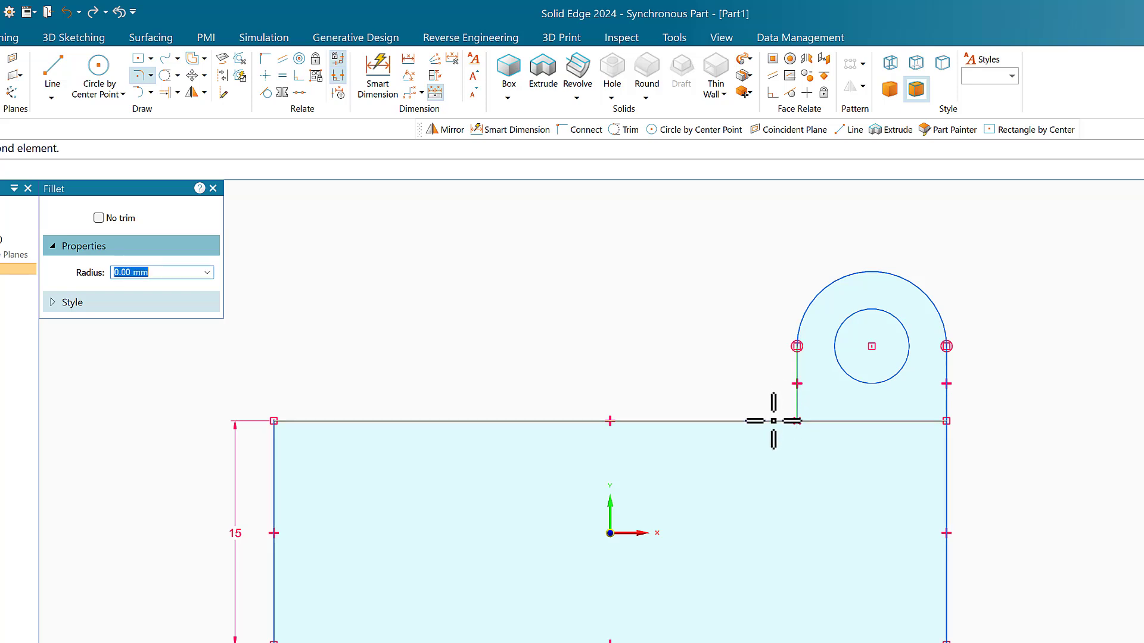
left_click(773, 421)
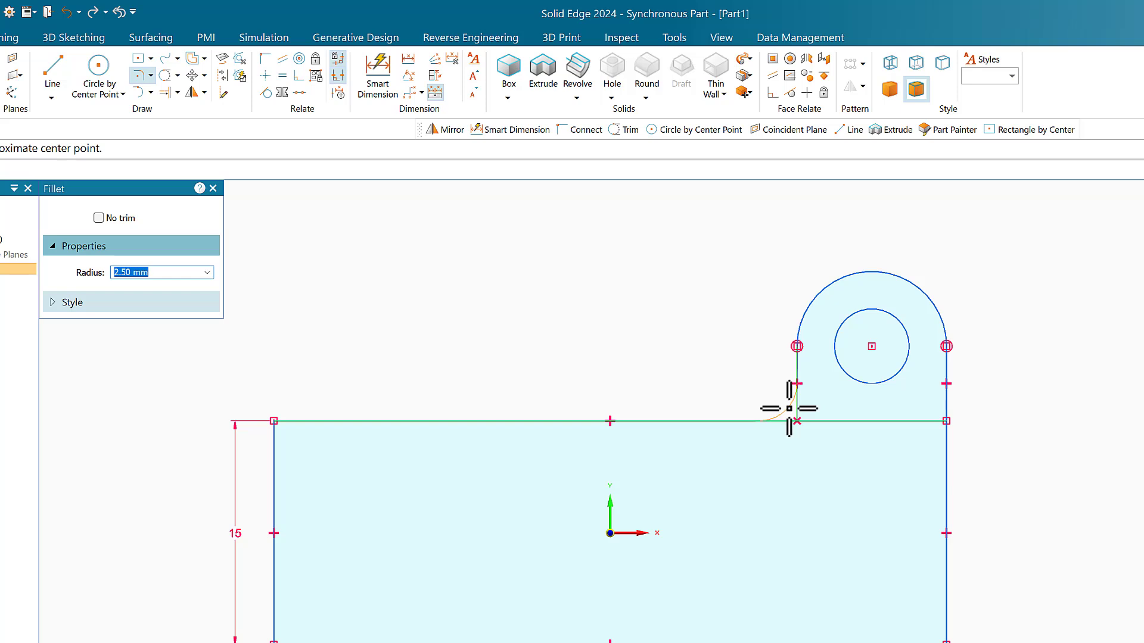
left_click(789, 408)
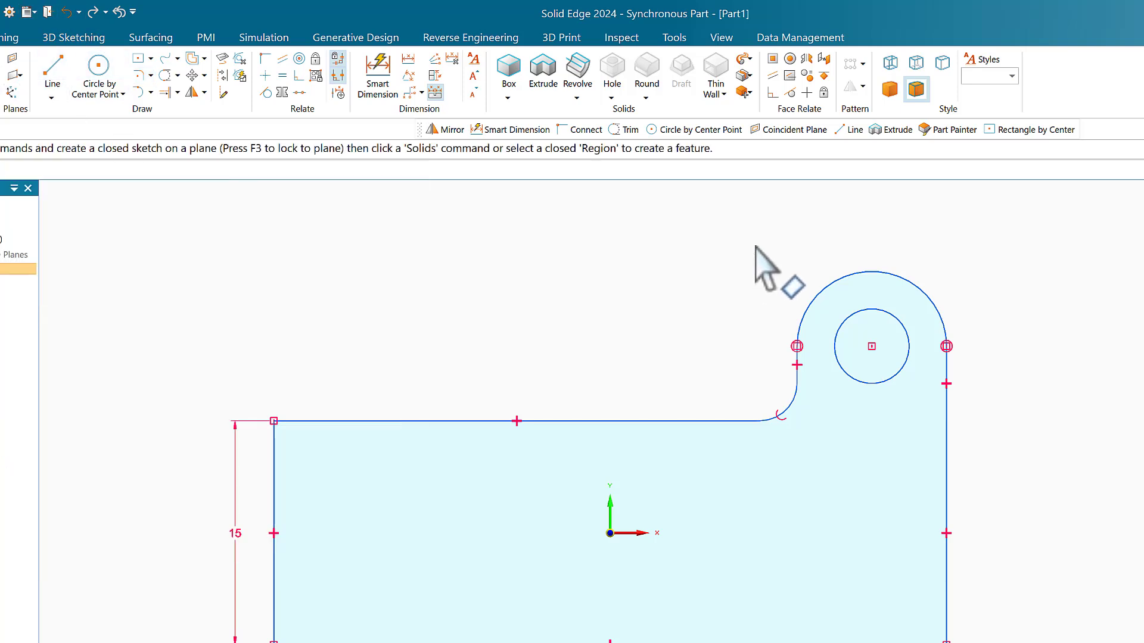
Mirror the lug, its hole and fillet to the plate's lower side about the horizontal centerline, and trim the edge segment crossing the mirrored lug
left_click_drag(755, 246, 980, 437)
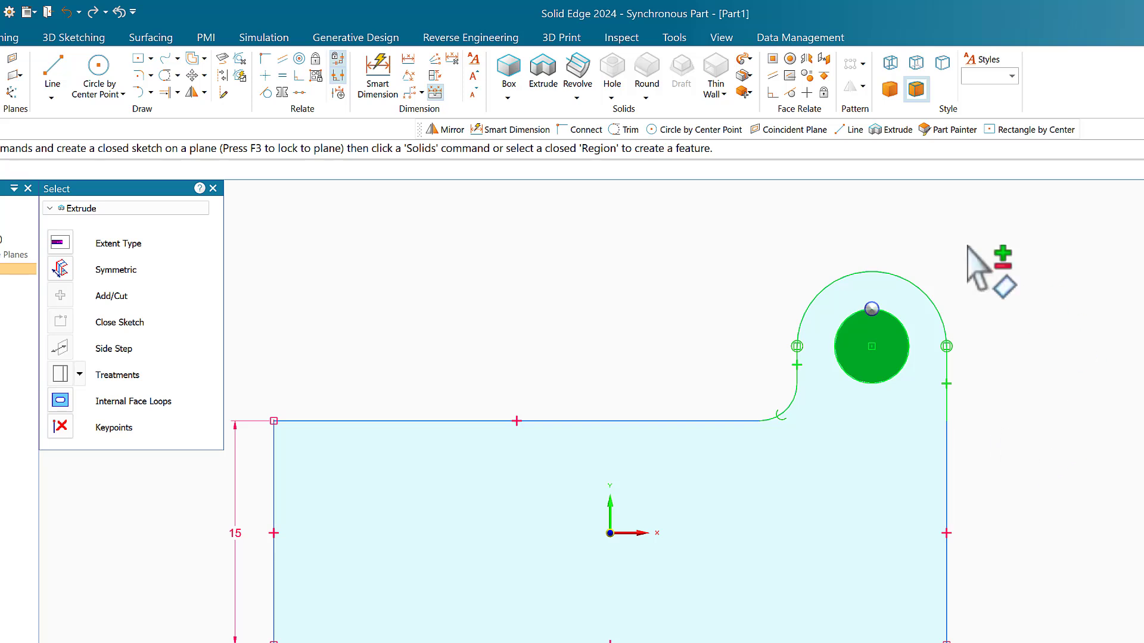
left_click(192, 93)
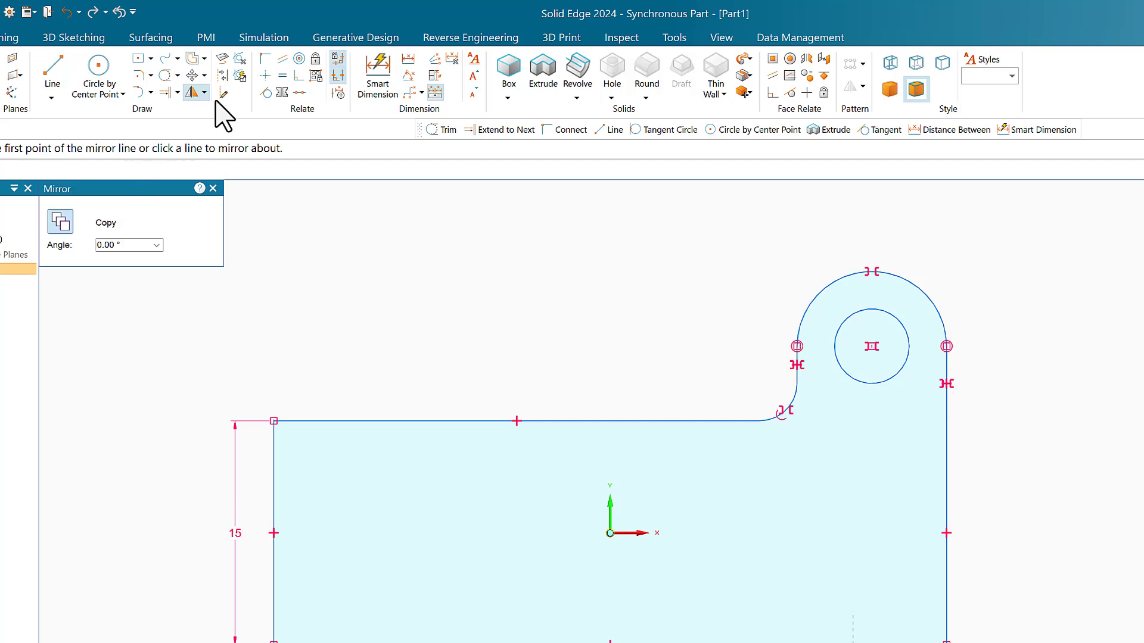
left_click(455, 262)
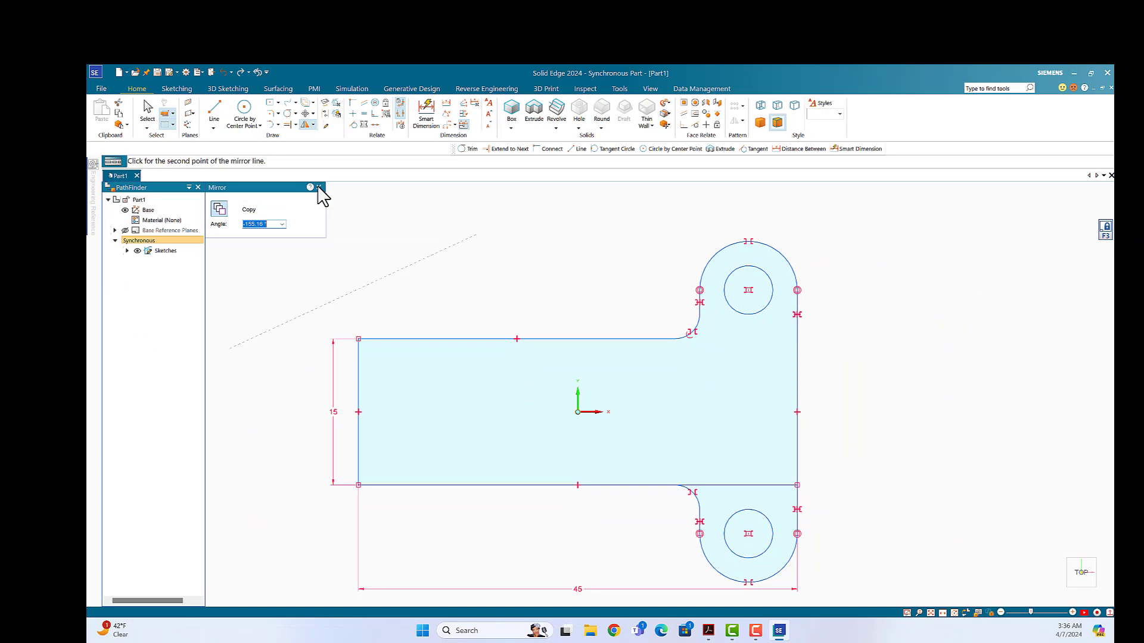
left_click(213, 189)
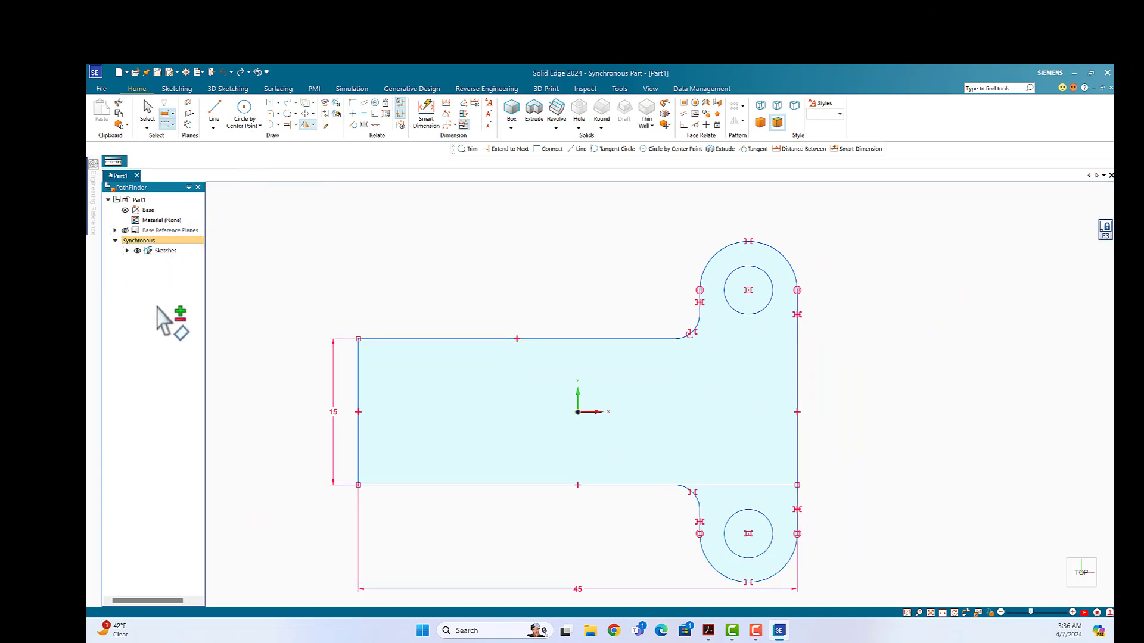
left_click(285, 113)
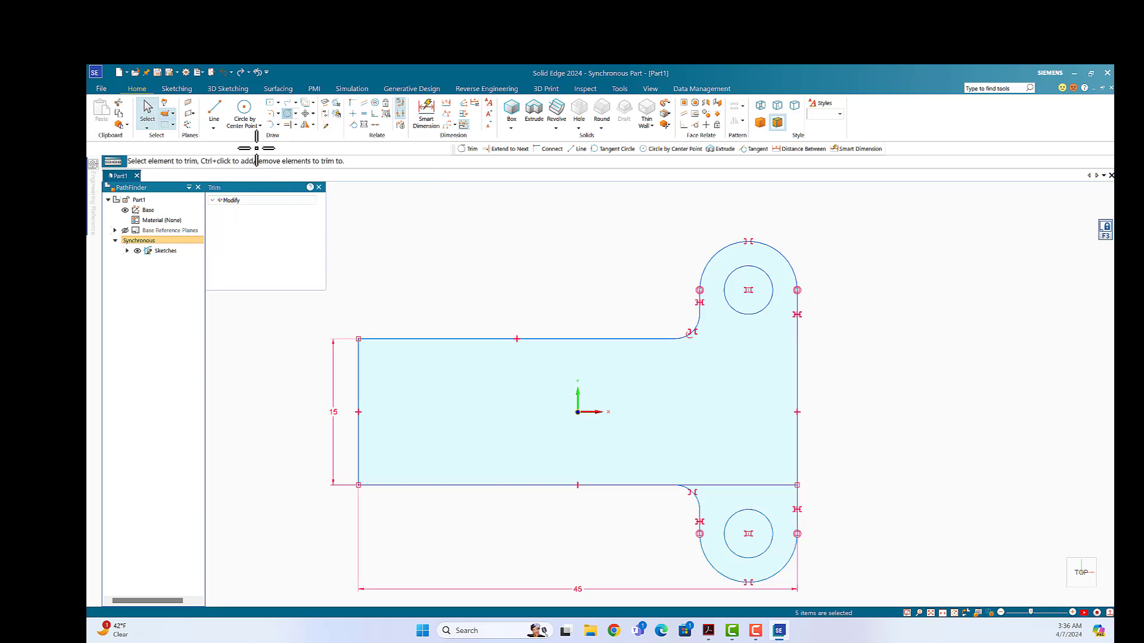
left_click(730, 484)
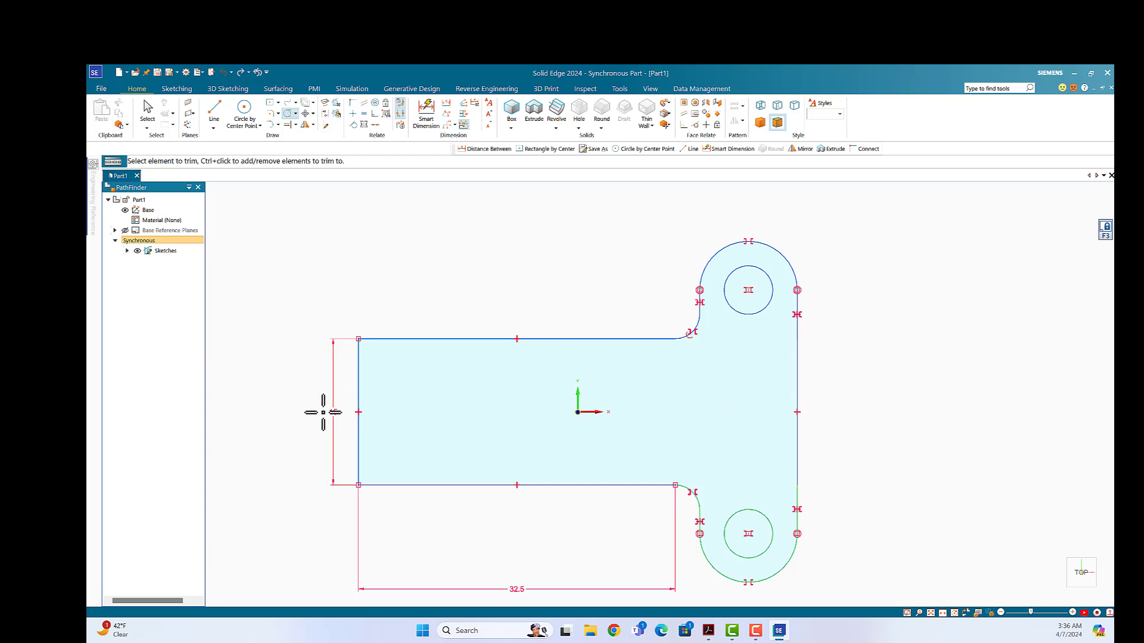
Check the PDF drawing, return to Solid Edge and draw a 5 mm diameter circle on the horizontal centerline near the plate's left edge
left_click(708, 631)
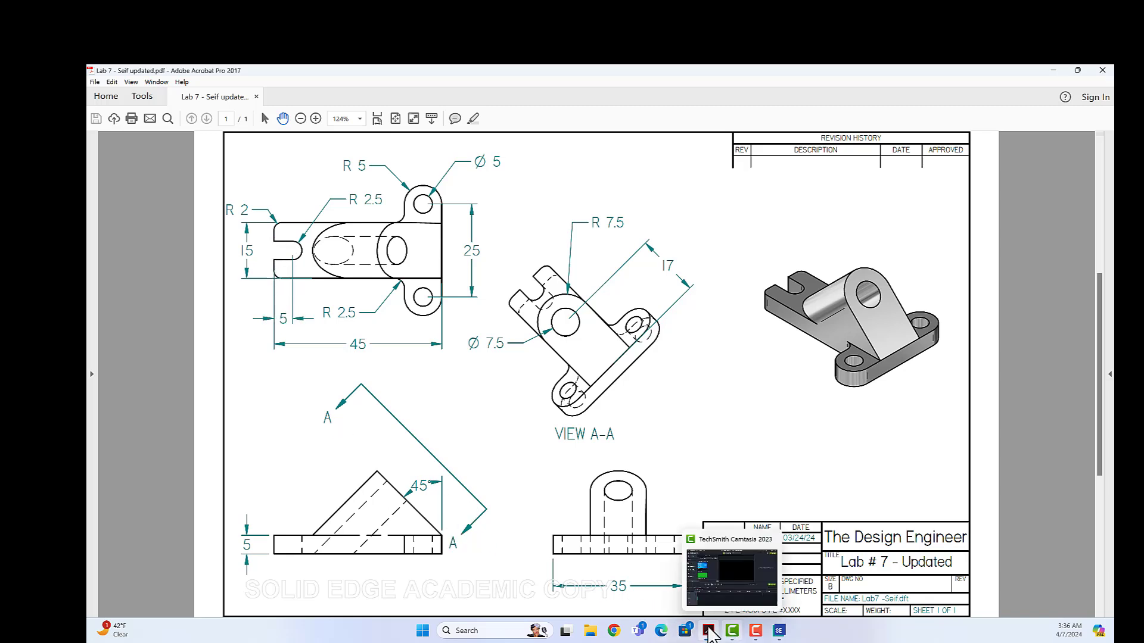
left_click(779, 631)
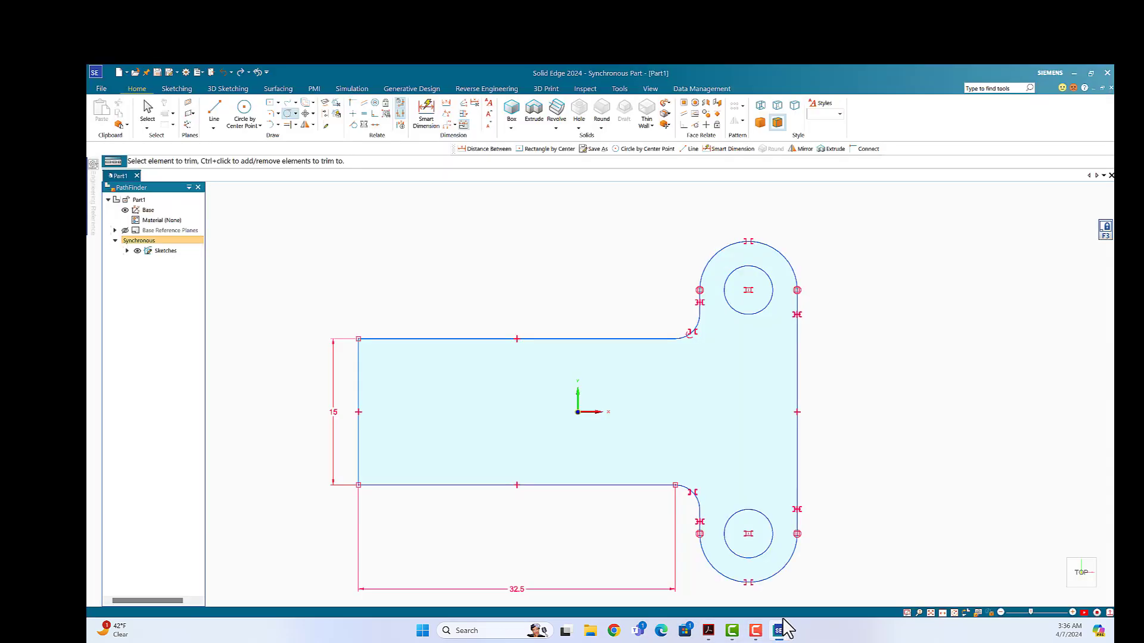
left_click(246, 115)
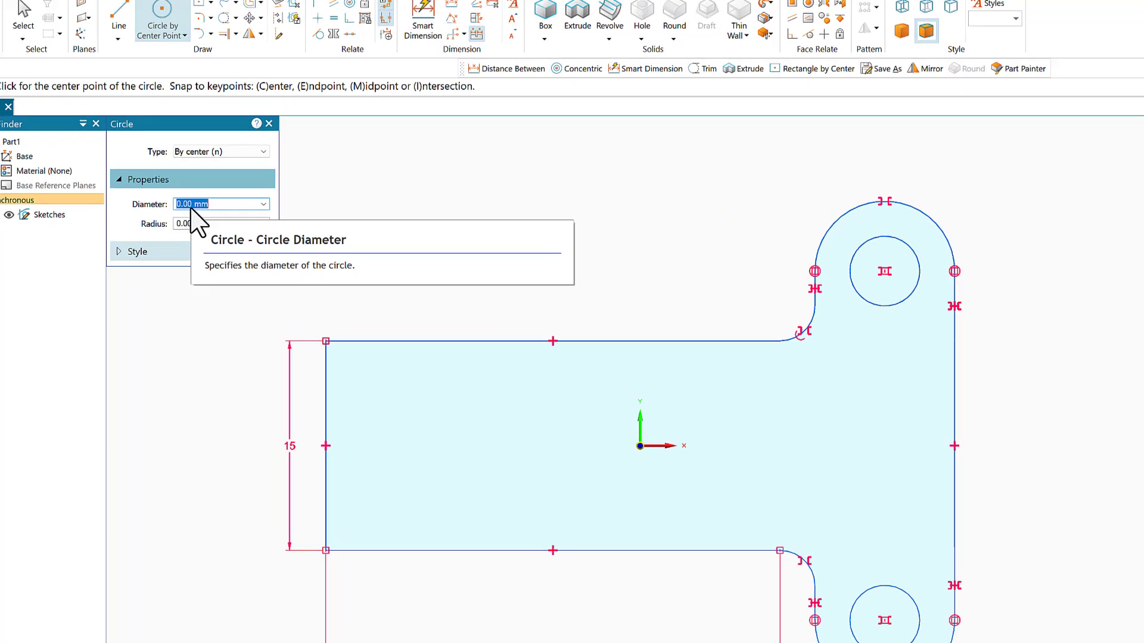
type("5")
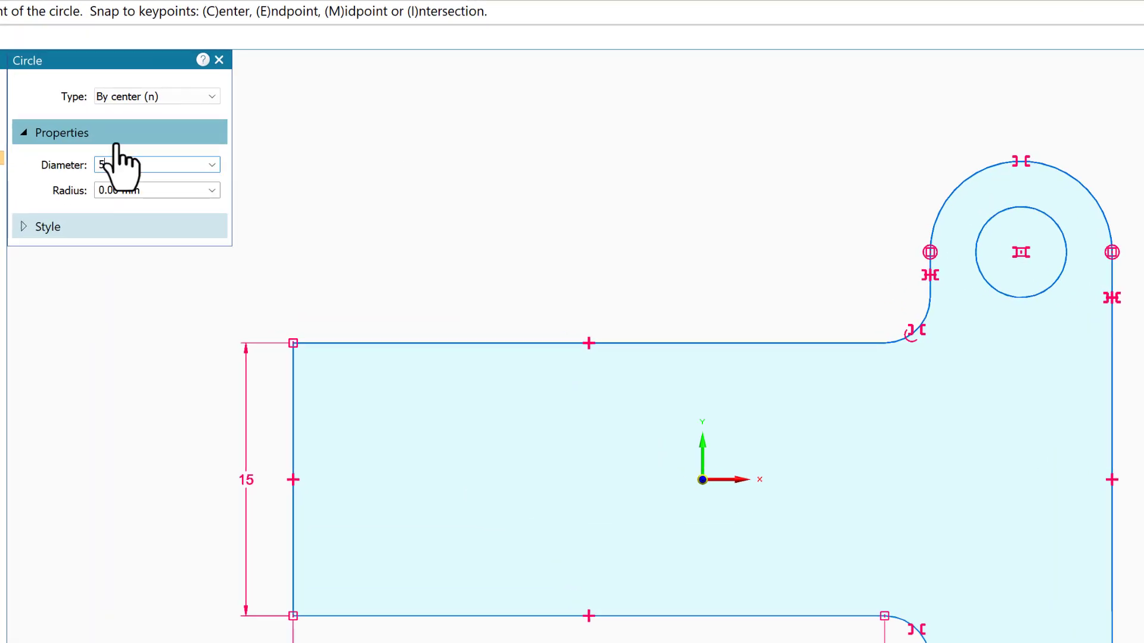
key("Return")
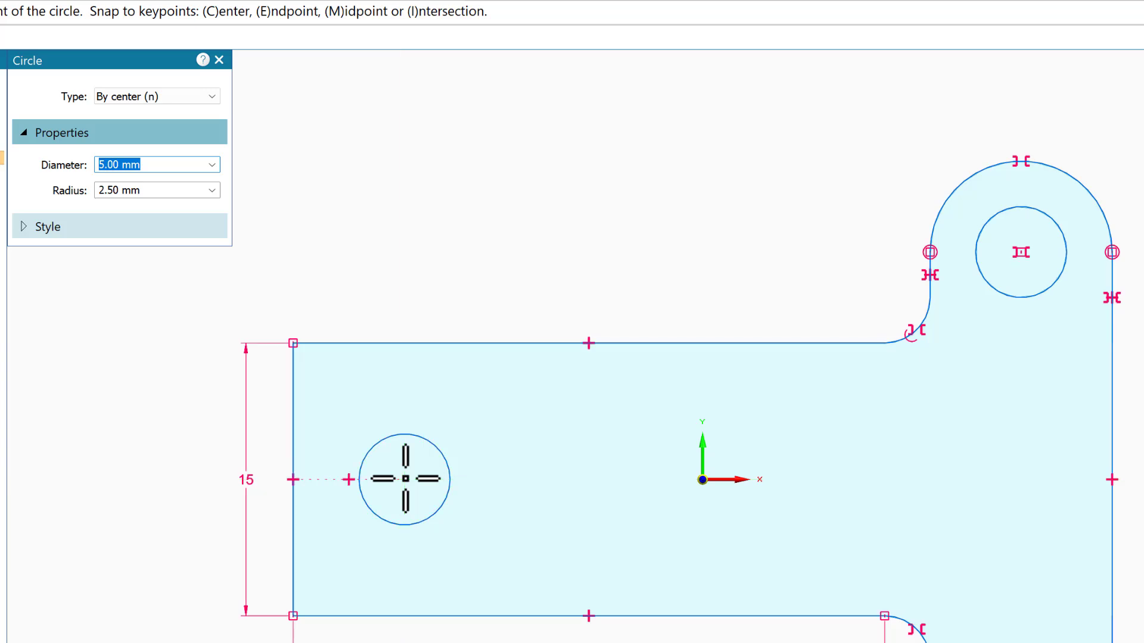
left_click(405, 479)
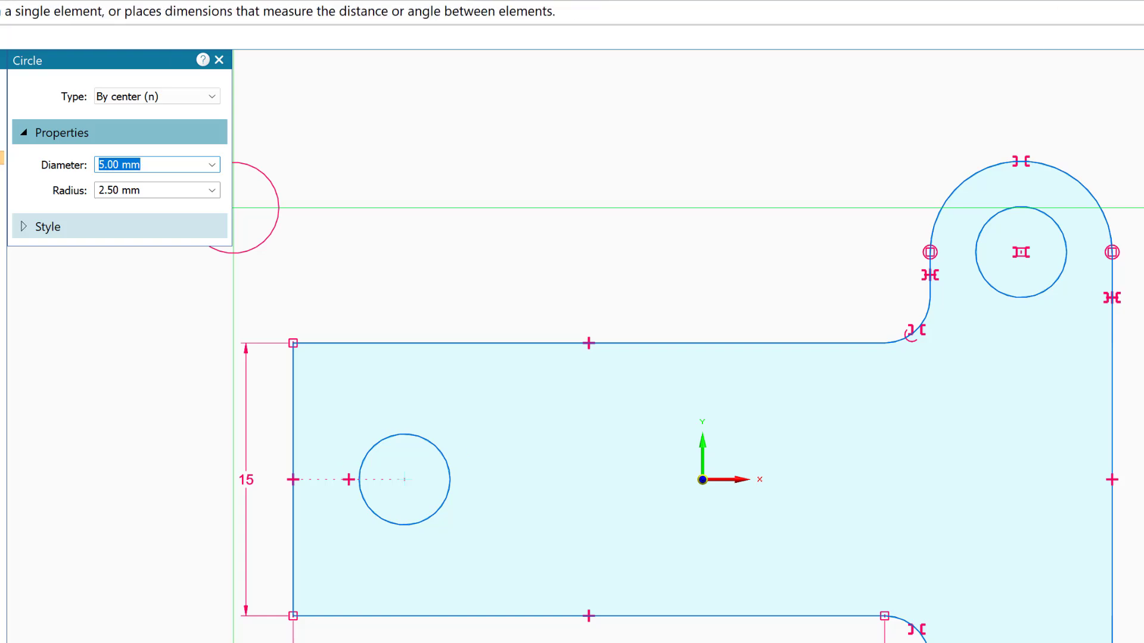
key("Escape")
Add driving dimensions for the left circle's diameter and the upper fillet's radius with Smart Dimension
key("d")
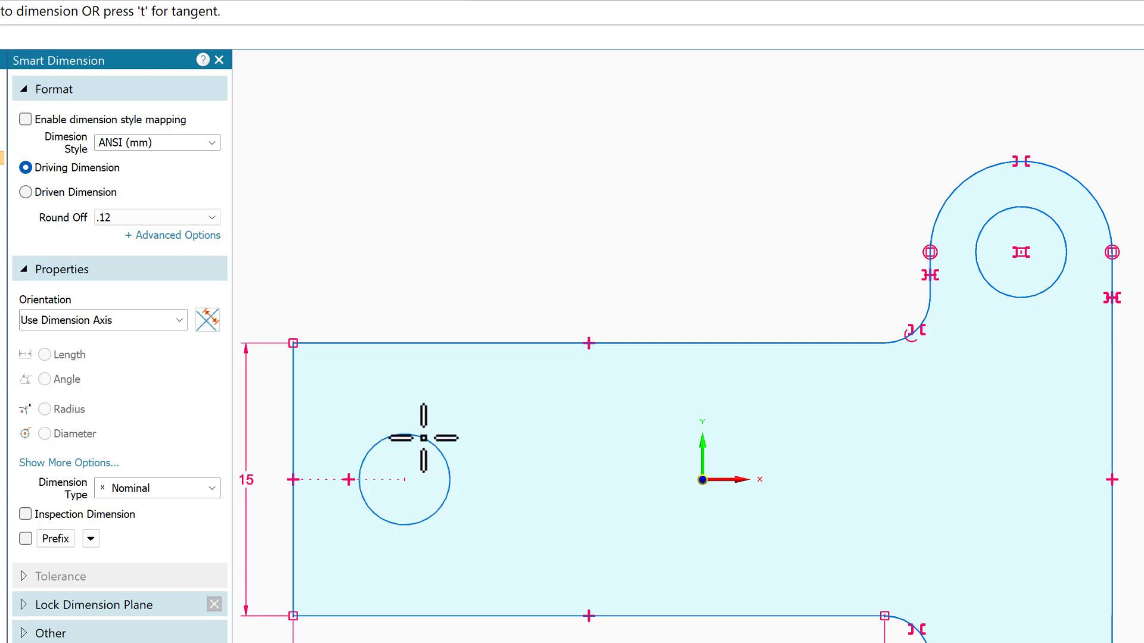
left_click(426, 442)
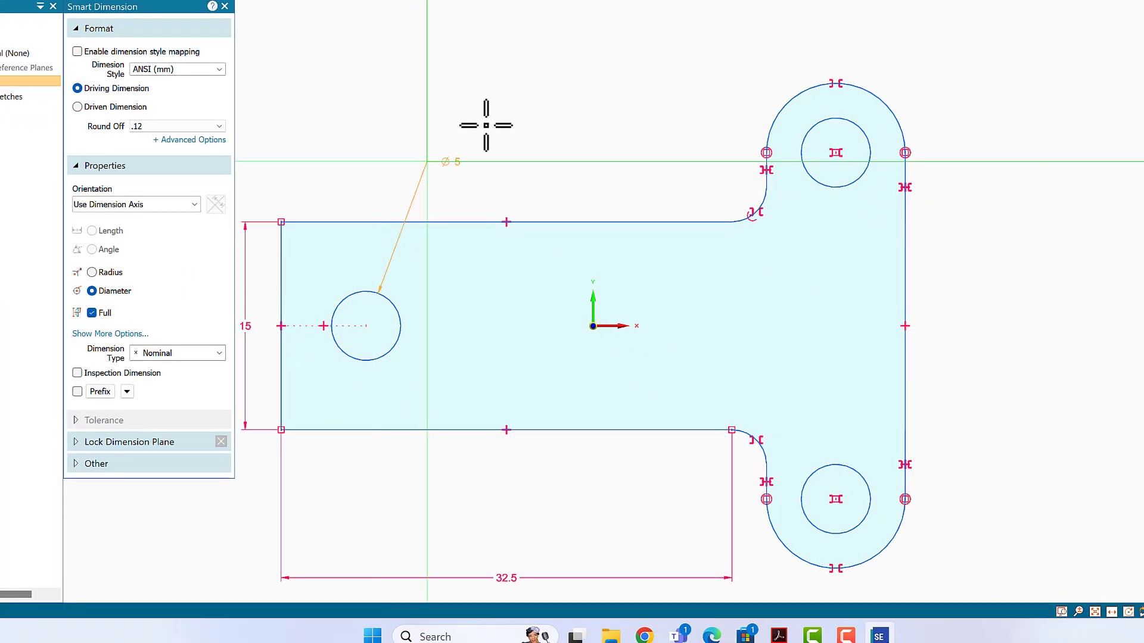
left_click(511, 118)
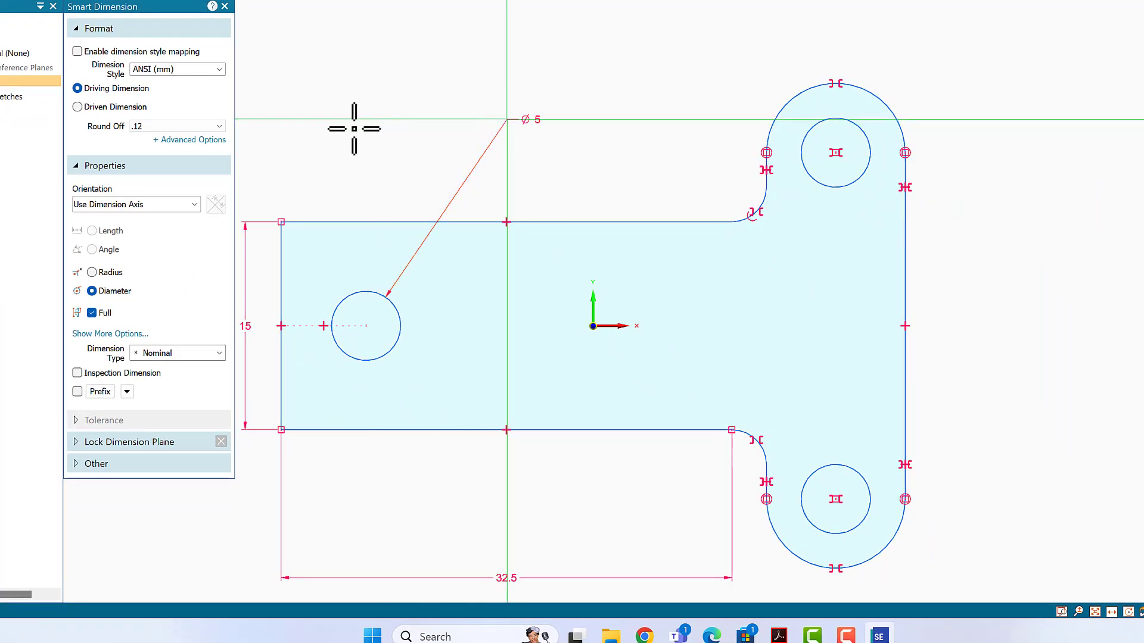
left_click(753, 206)
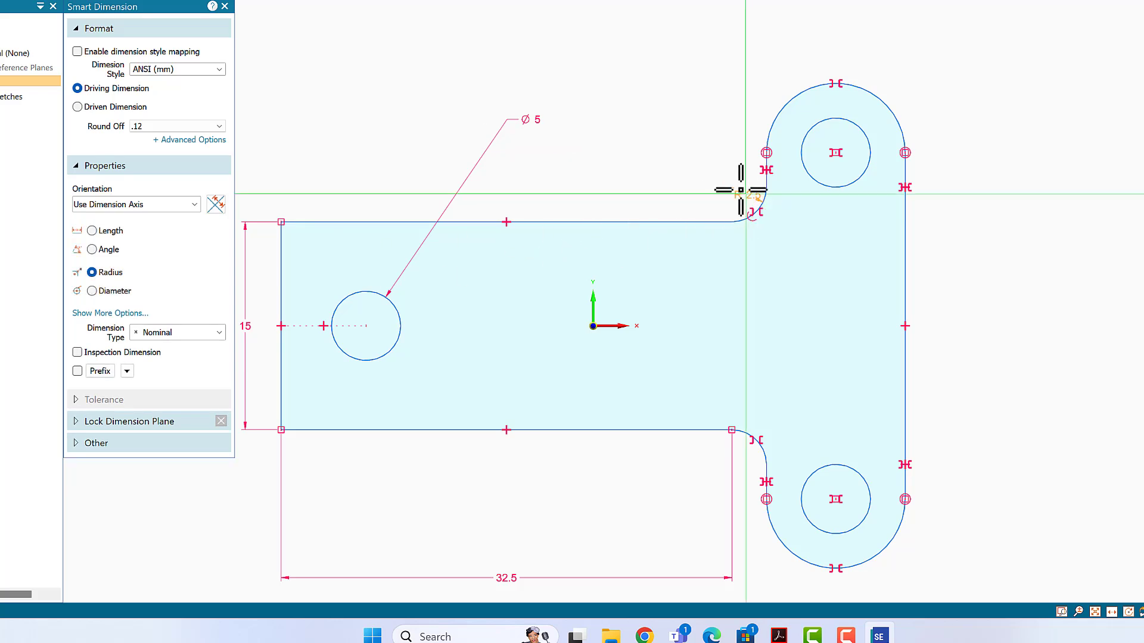
left_click(708, 169)
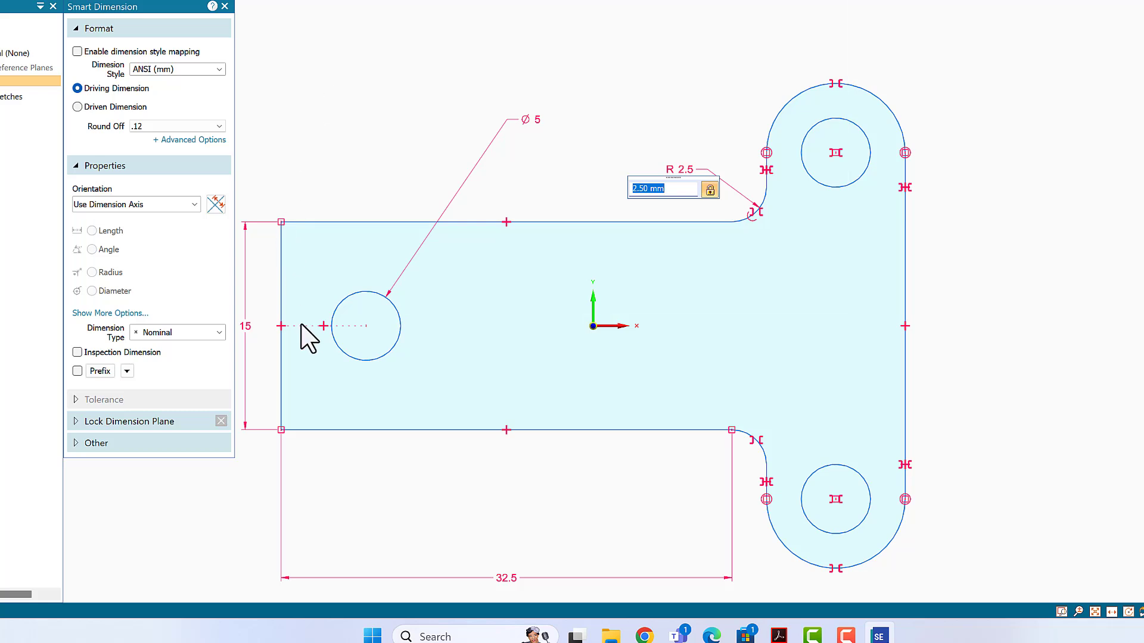
Dimension the horizontal distance from the plate's left edge to the left circle's center and set it to 5 mm
key("Escape")
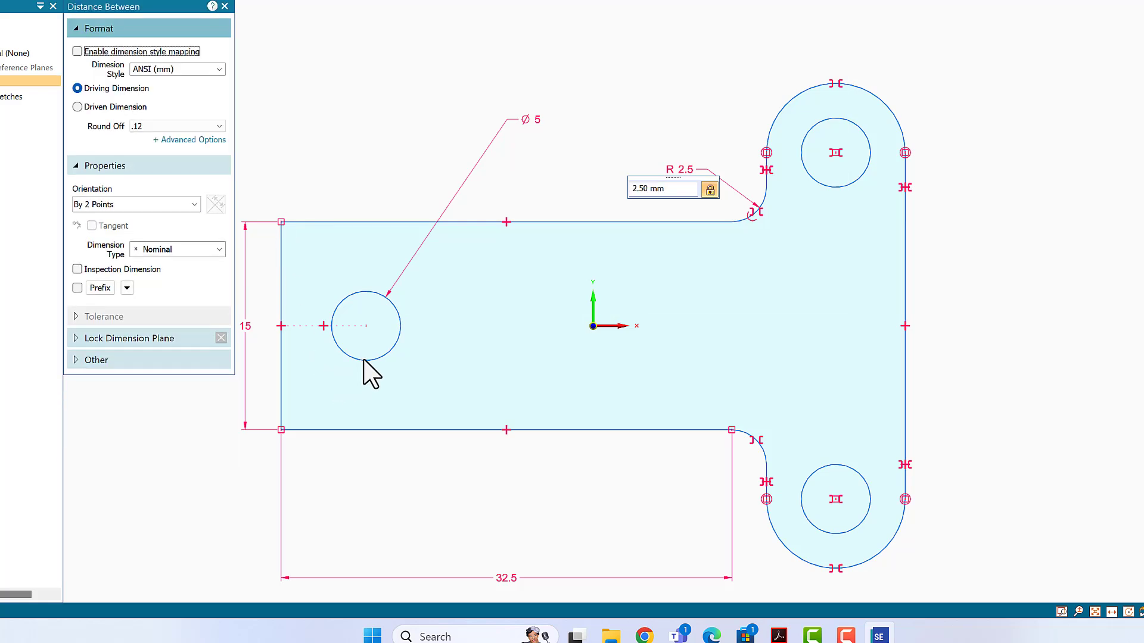
left_click(362, 360)
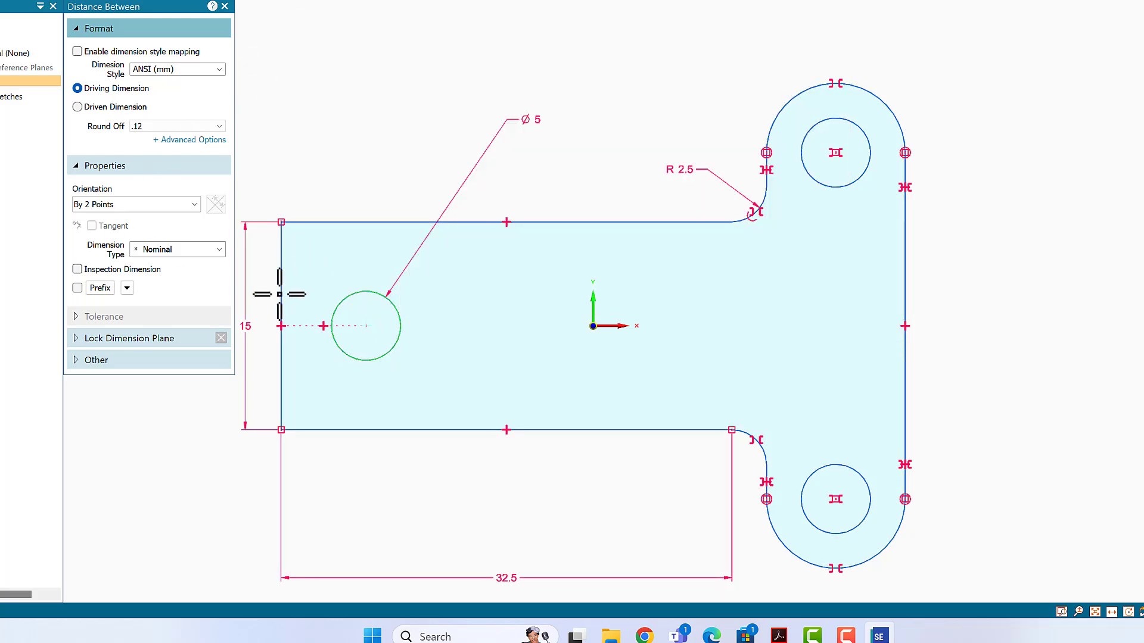
left_click(194, 204)
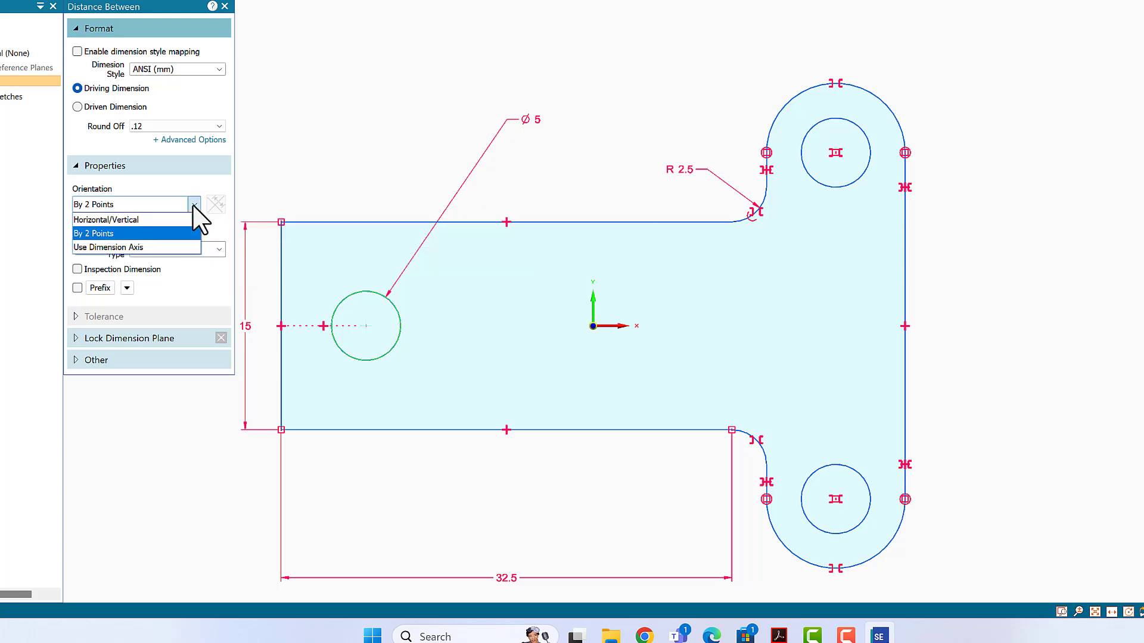
left_click(100, 219)
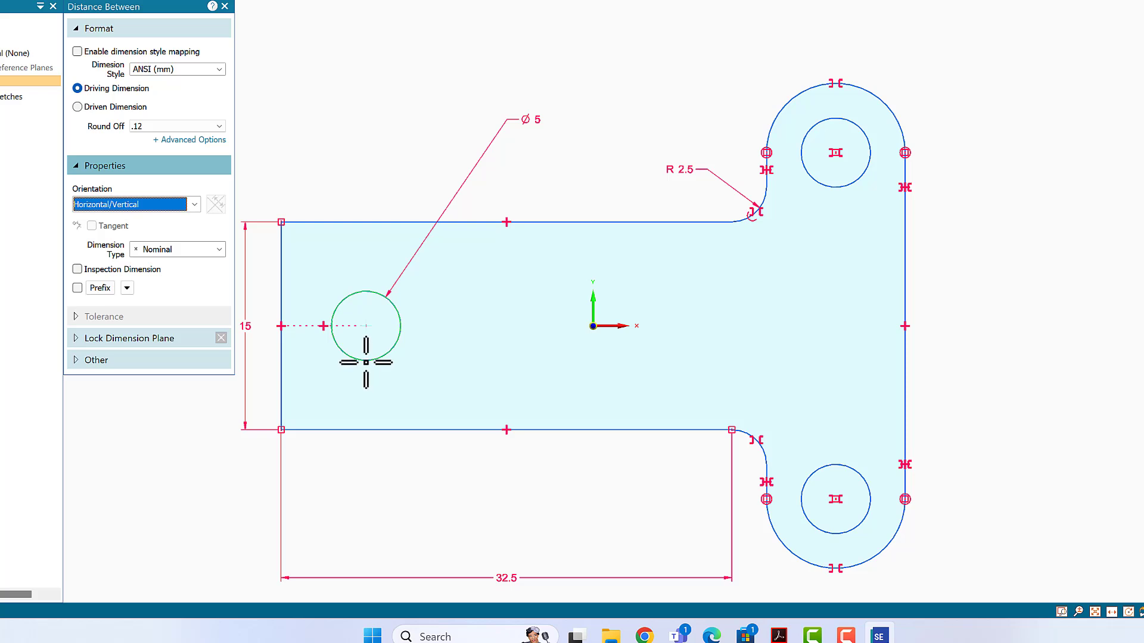
left_click(281, 366)
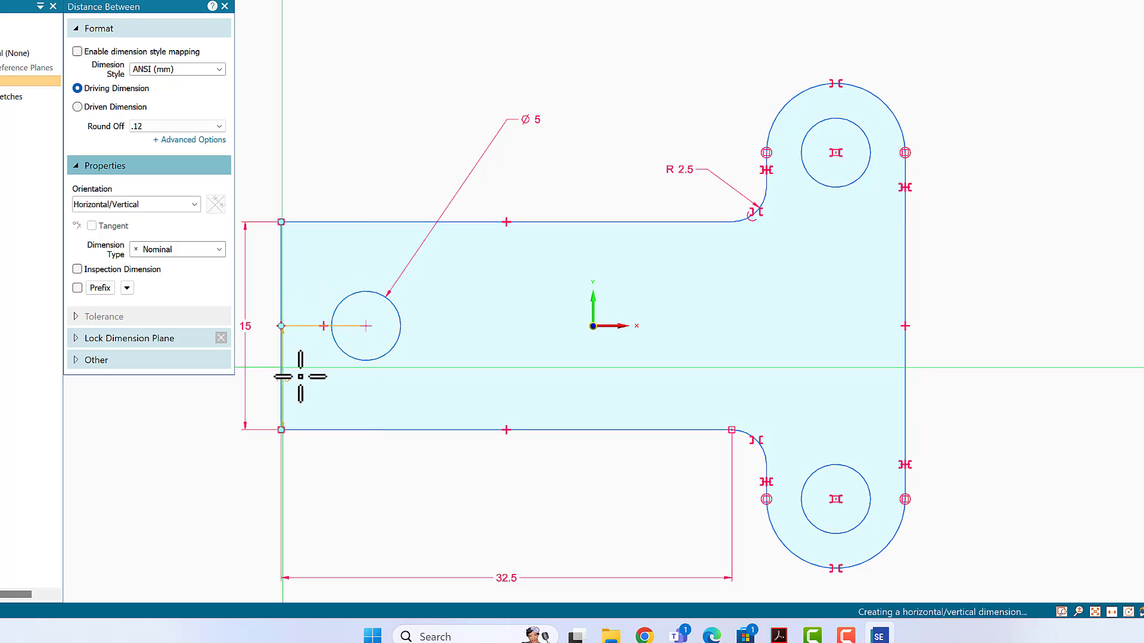
left_click(324, 494)
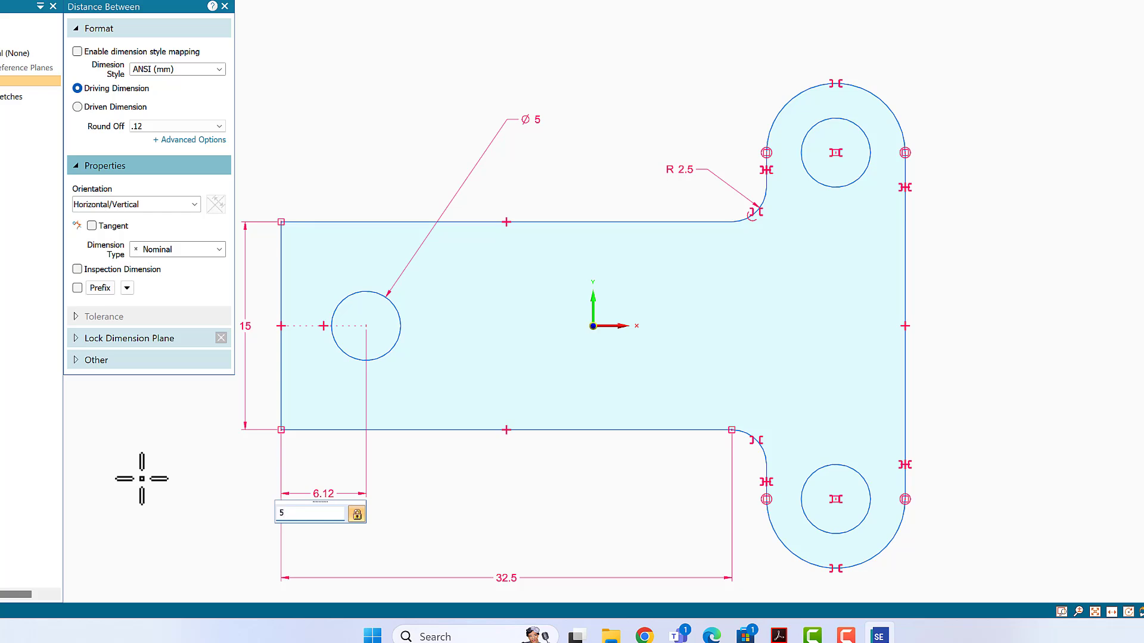
key("Return")
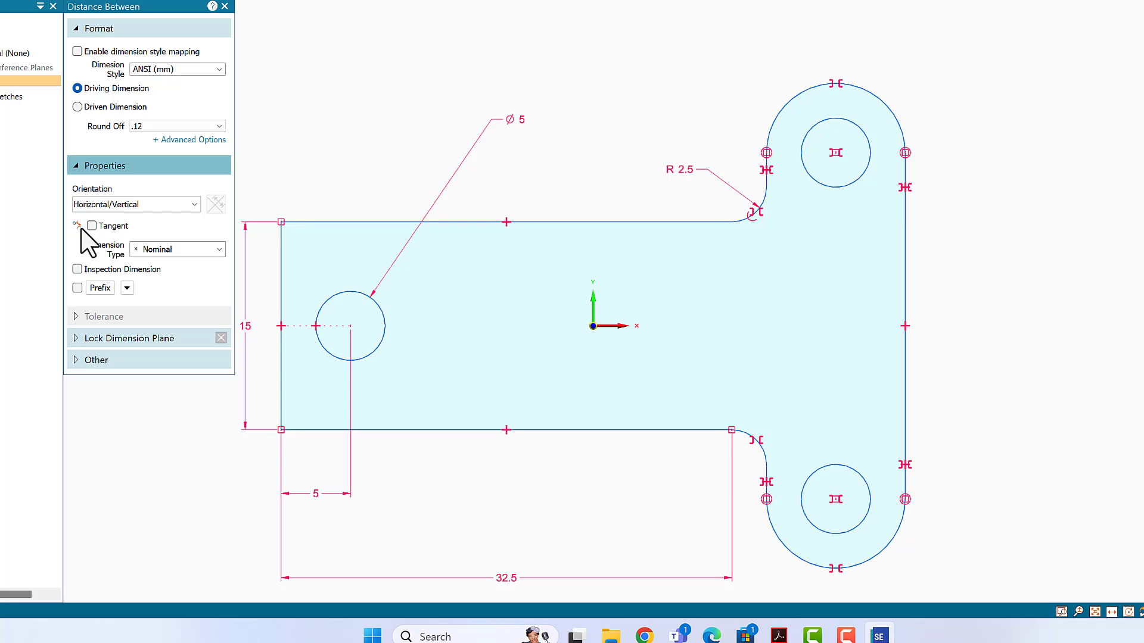
key("Escape")
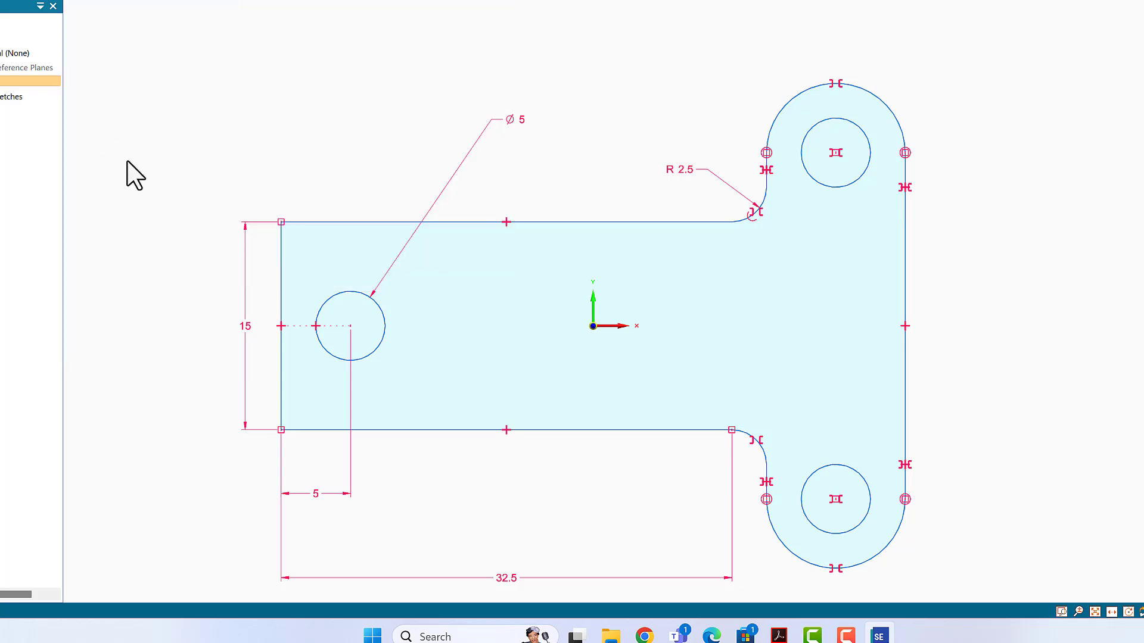
Draw horizontal lines from the left circle's upper and lower tangent points to the plate's left edge, and trim the inner segments into an open slot
key("l")
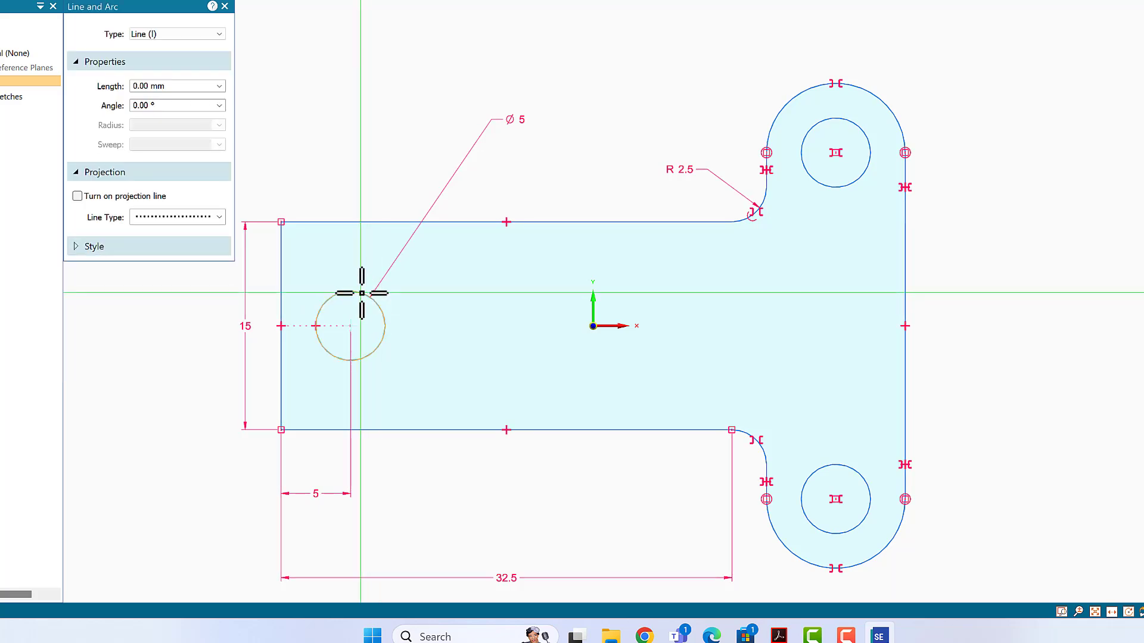
left_click(362, 294)
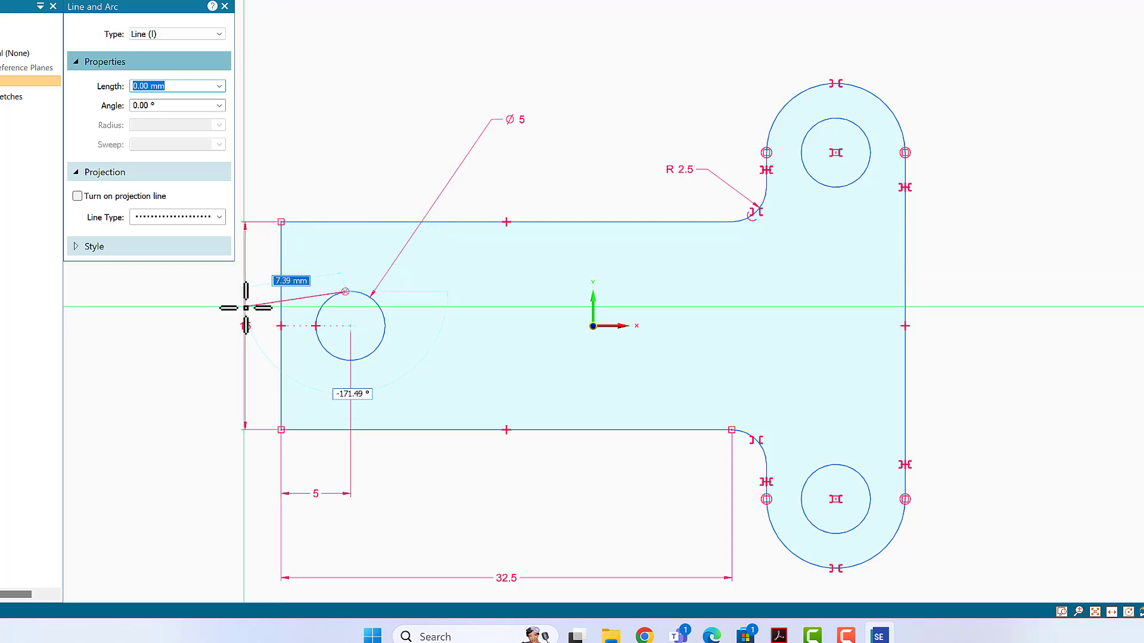
left_click(283, 293)
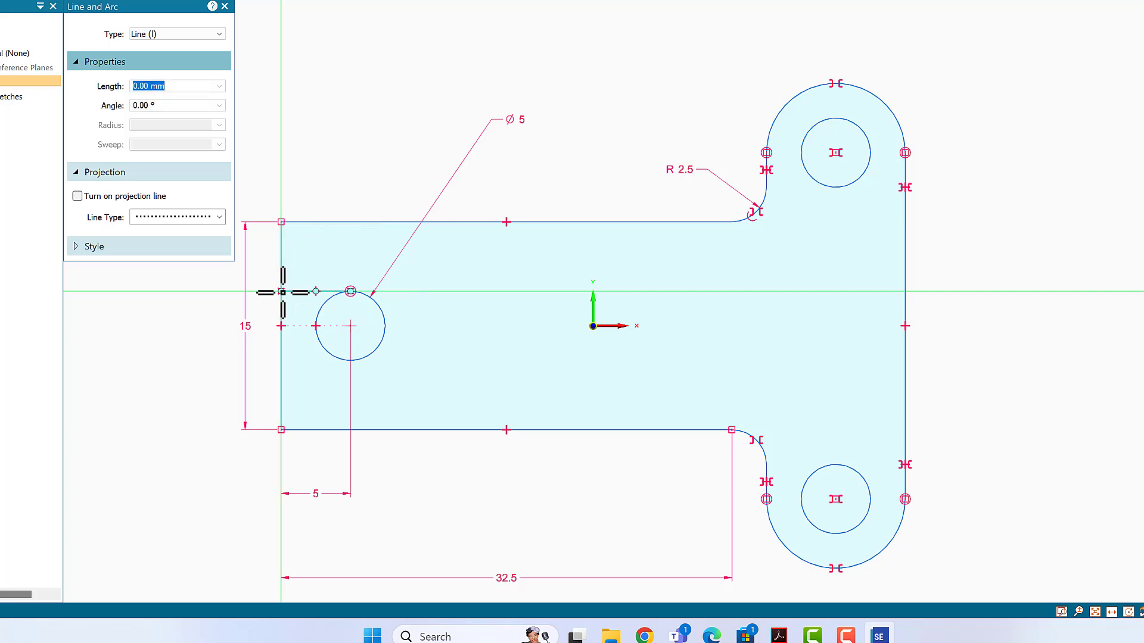
right_click(141, 310)
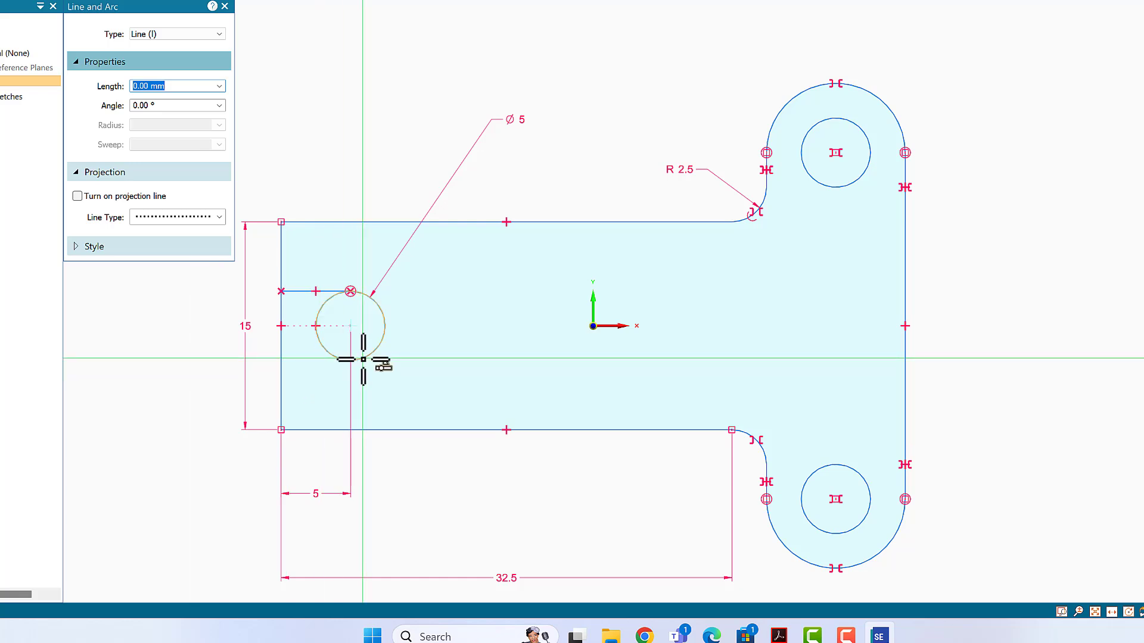
left_click(360, 361)
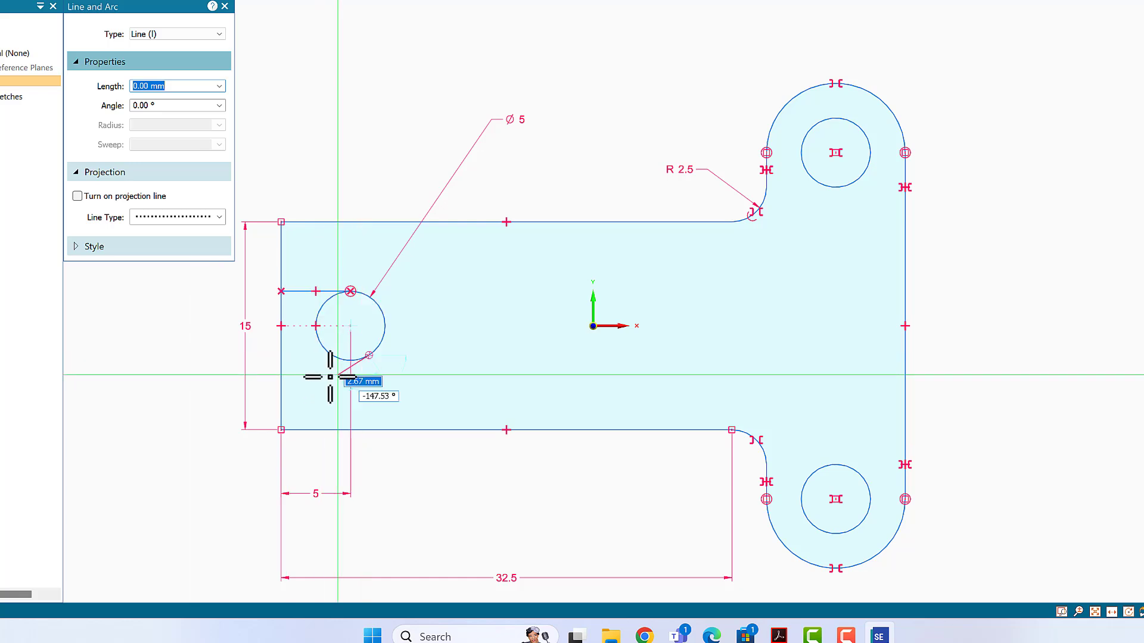
left_click(282, 360)
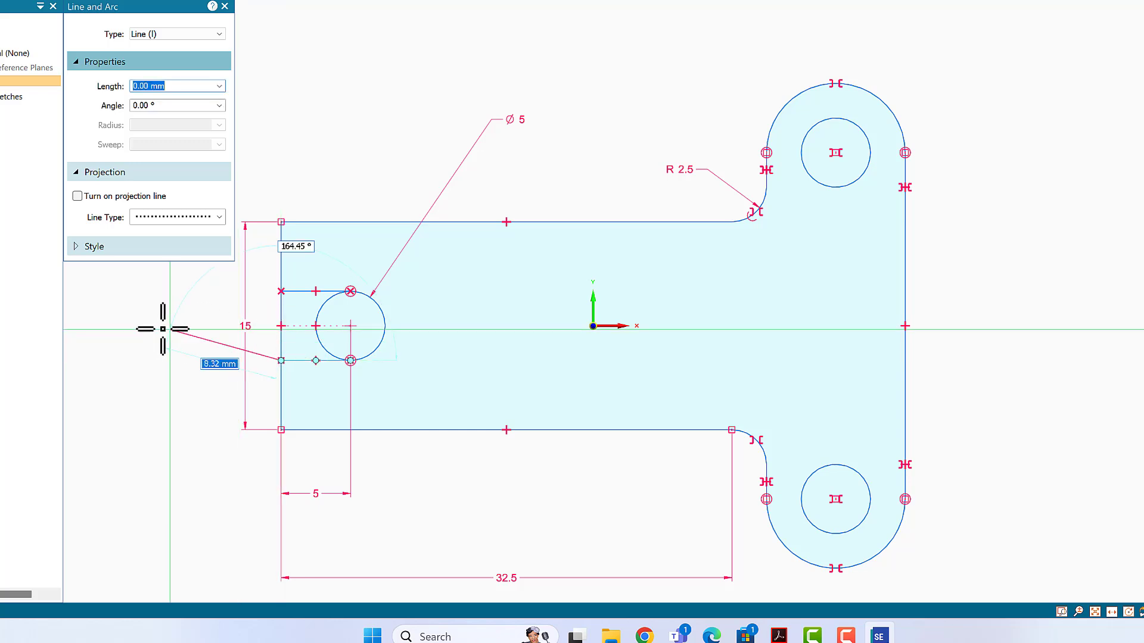
right_click(158, 326)
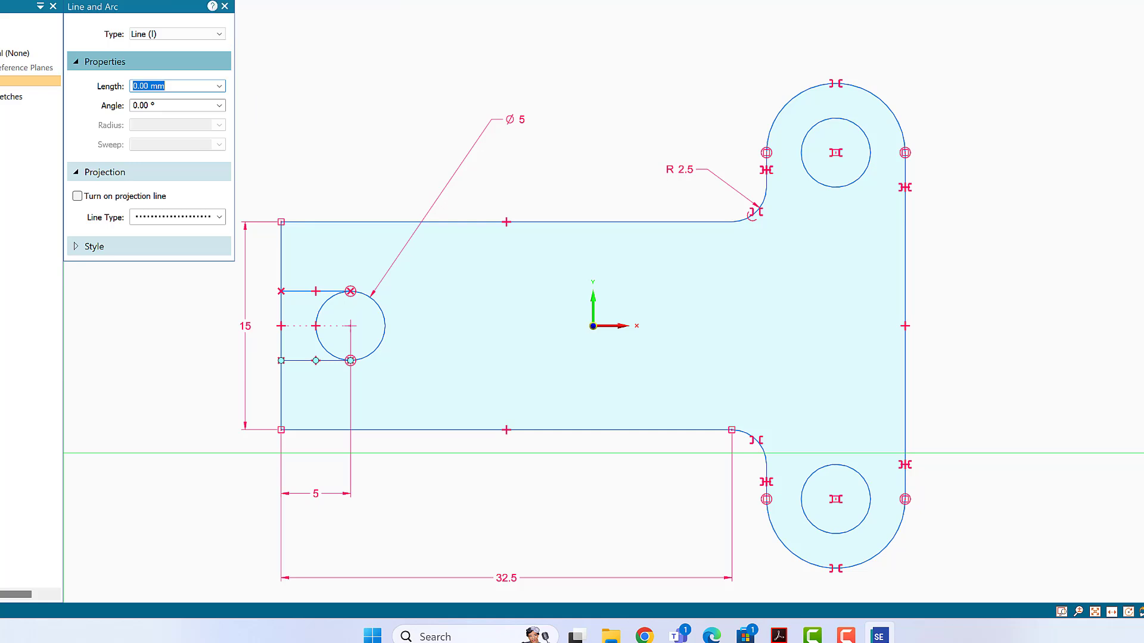
key("Escape")
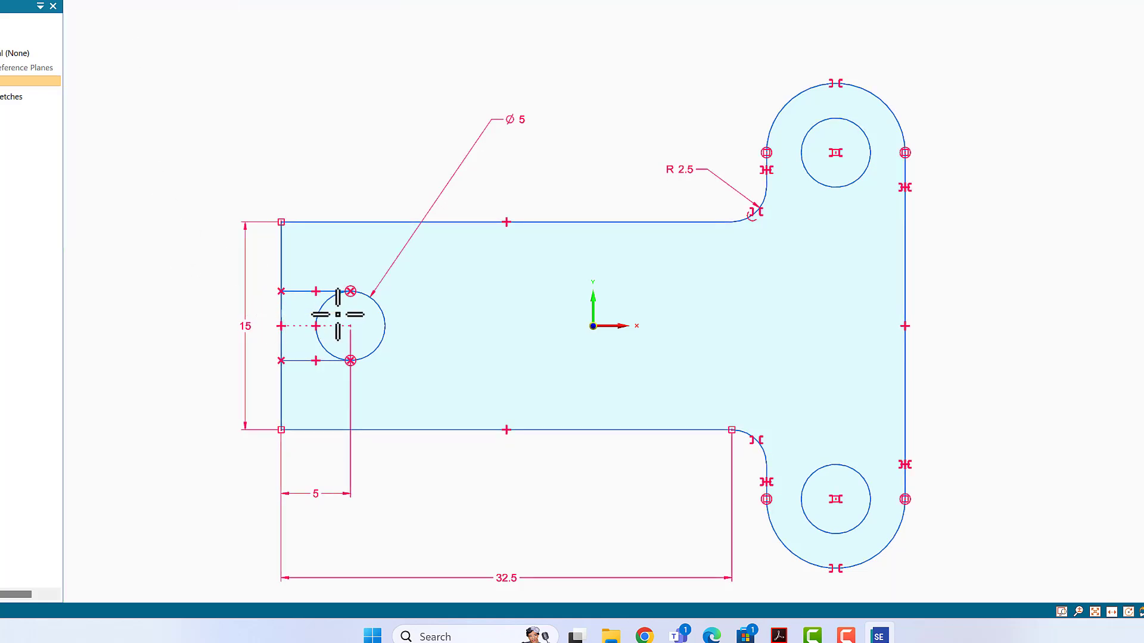
left_click_drag(337, 315, 337, 314)
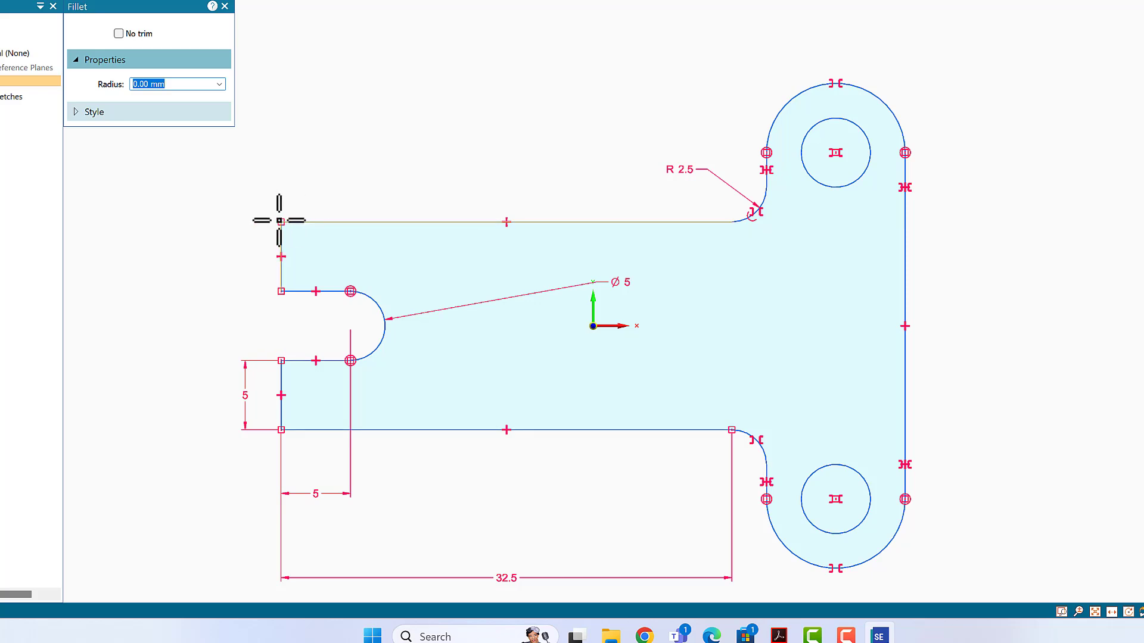
Fillet the plate's two outer left corners with a 2 mm radius
left_click(280, 222)
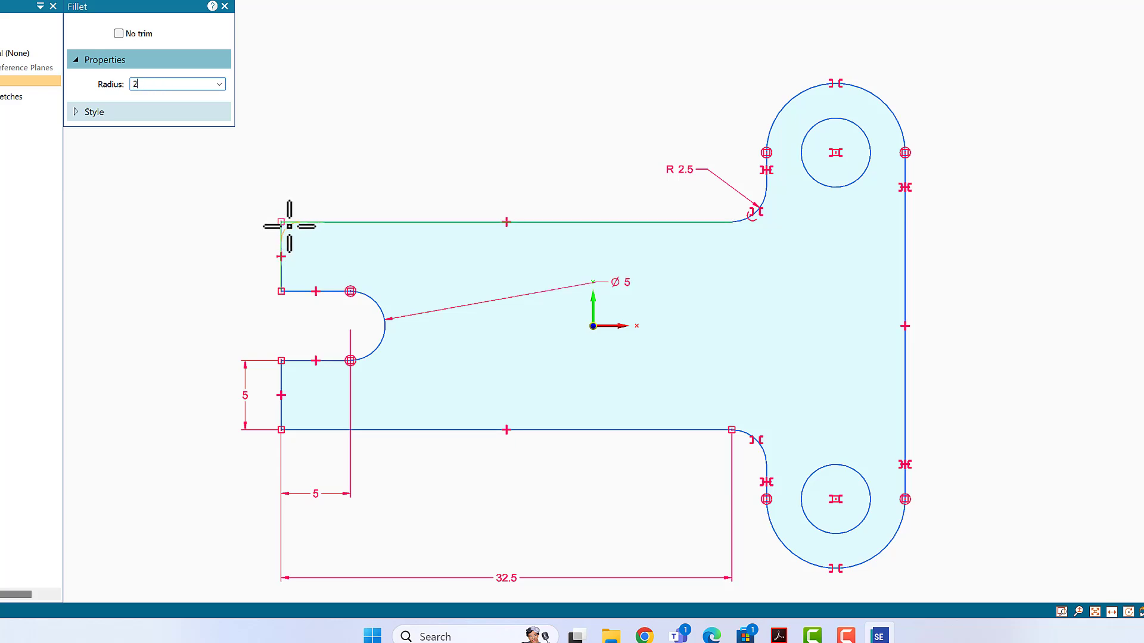
key("Return")
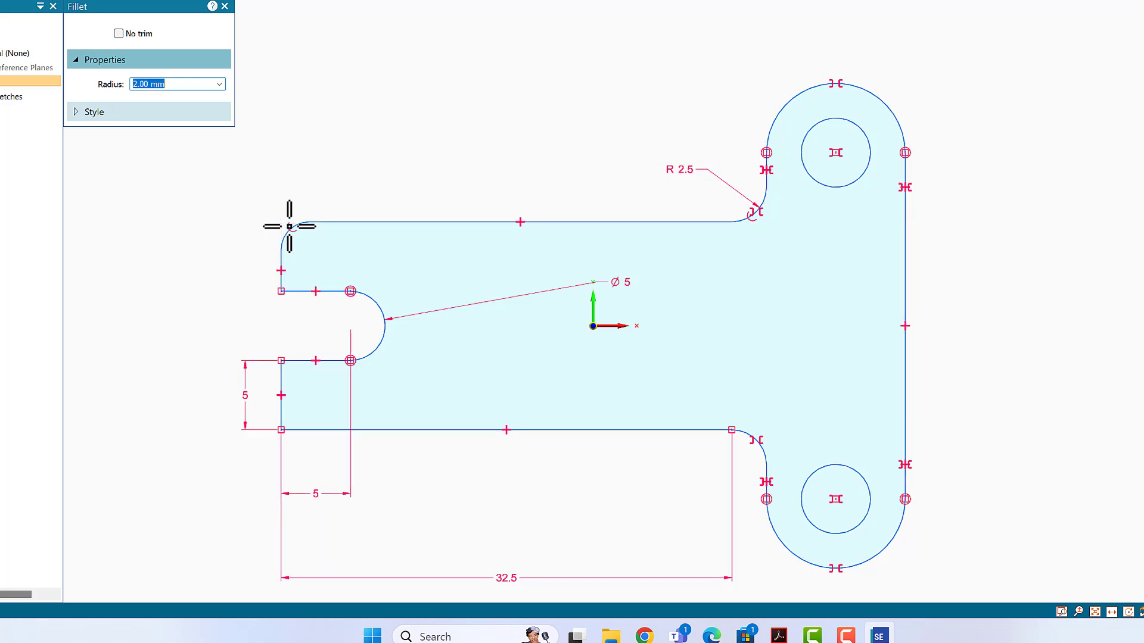
left_click(280, 430)
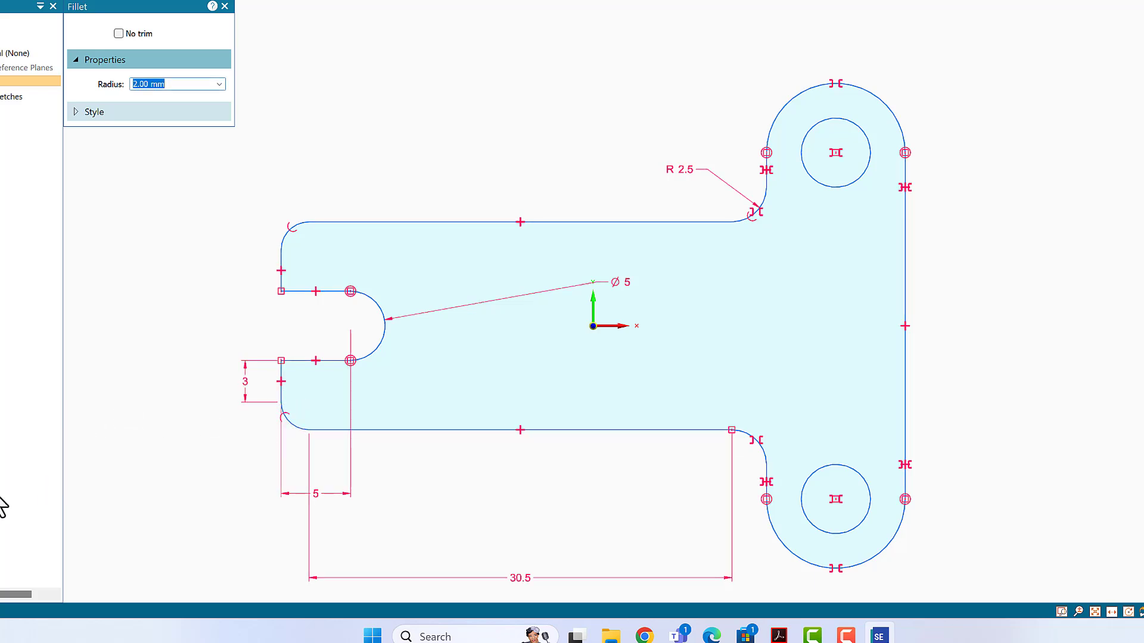
key("Escape")
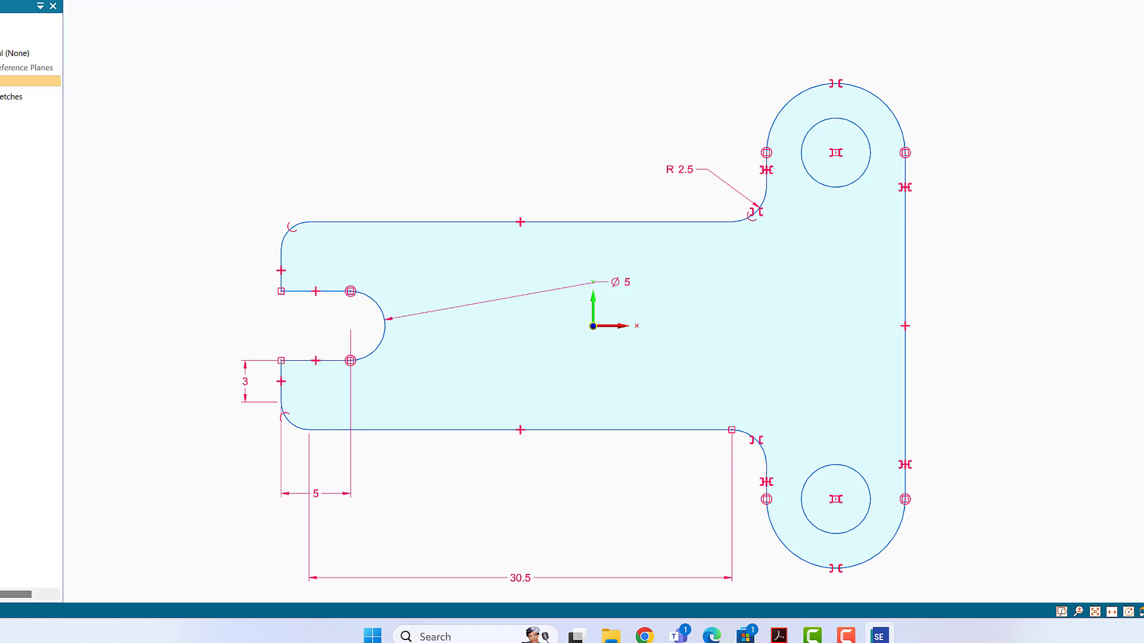
Add a driving radius dimension to the plate's upper-left corner fillet, placed outside the profile
key("d")
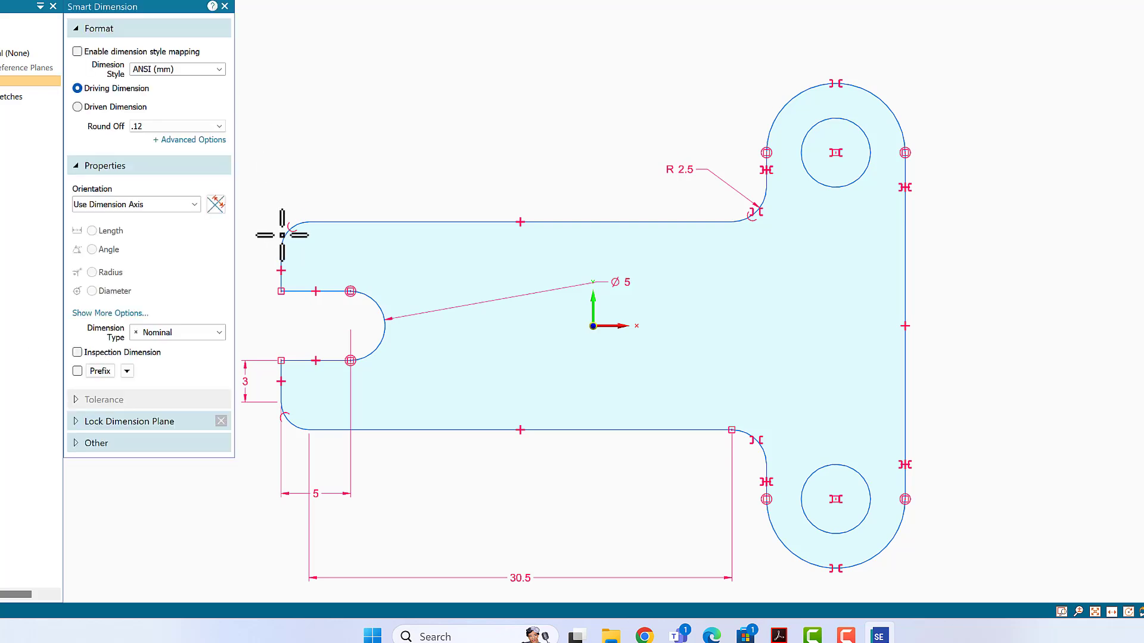
left_click(283, 235)
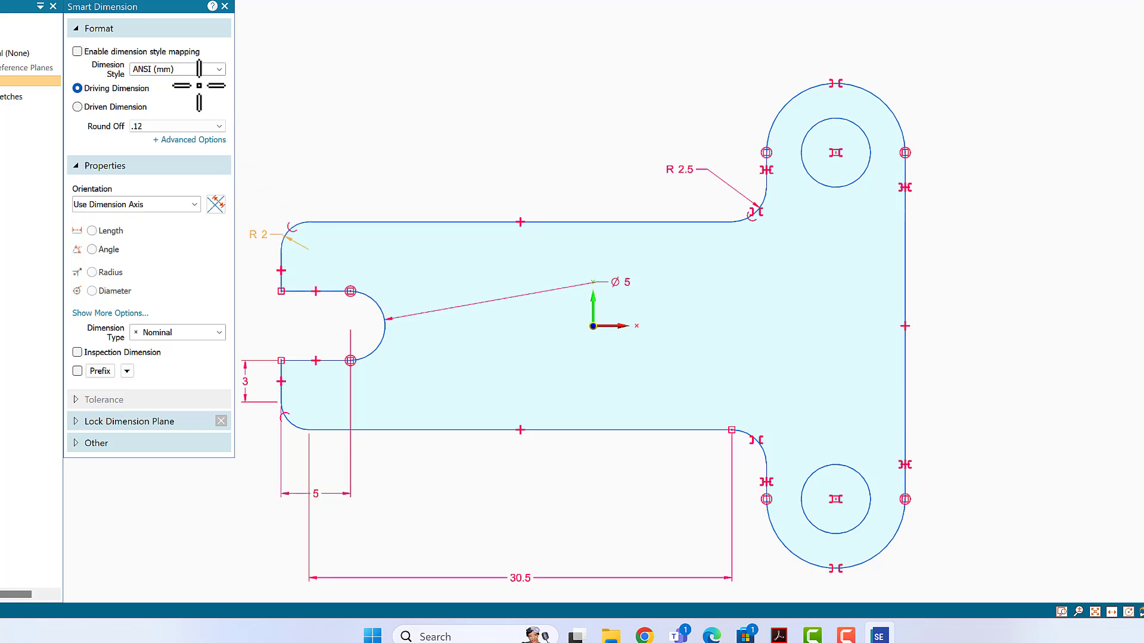
left_click(247, 195)
left_click_drag(151, 6, 38, 120)
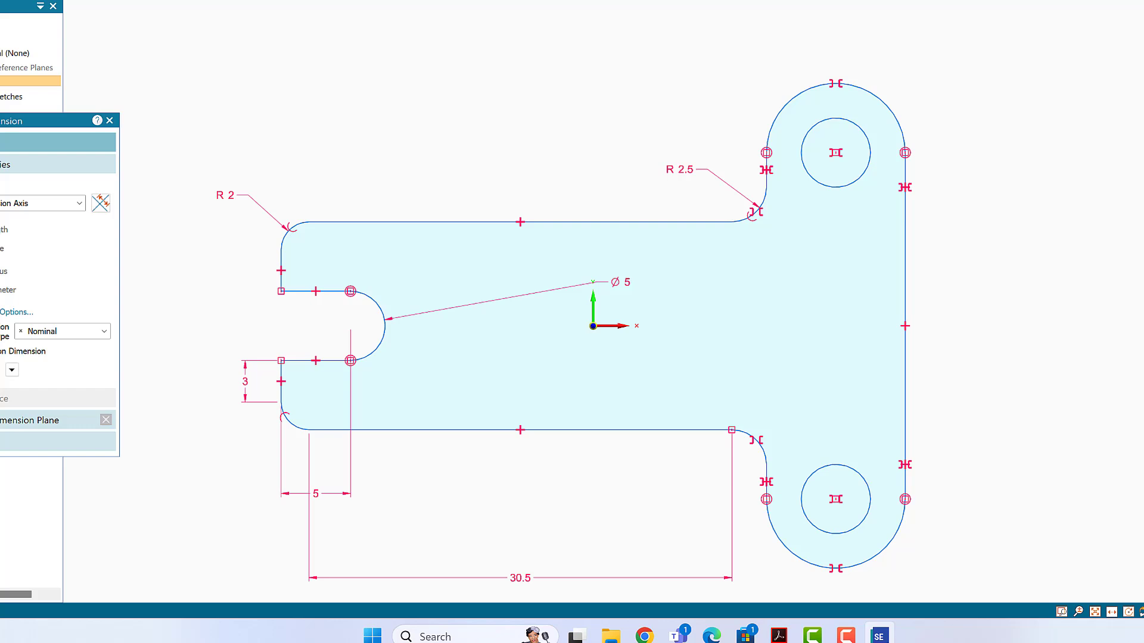
key("Escape")
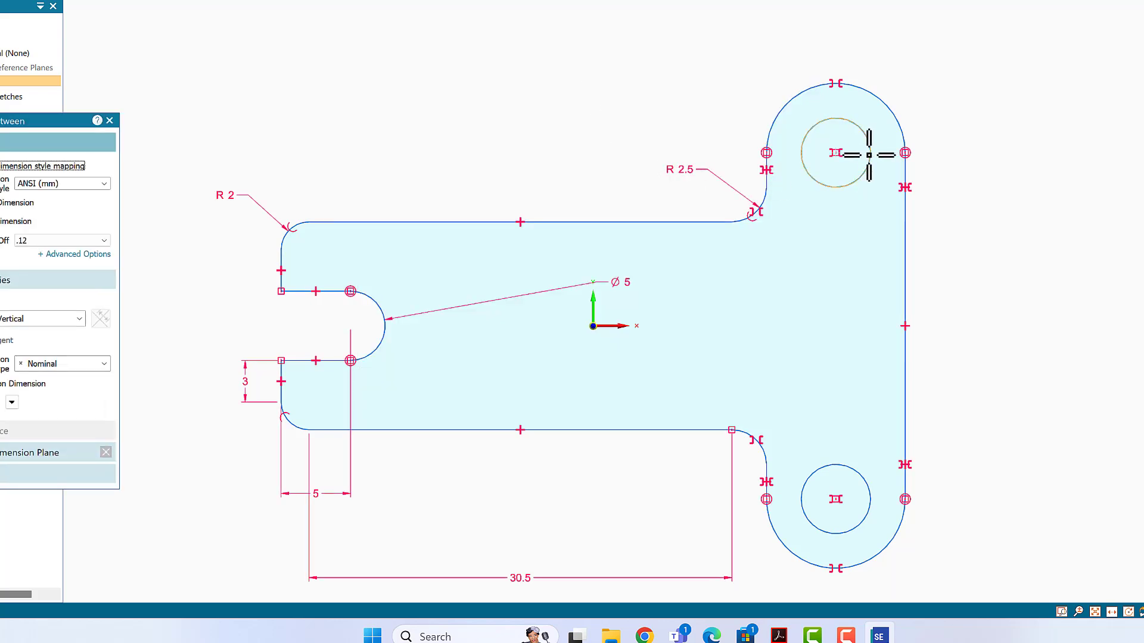
Add a vertical driving dimension between the centers of the two lug holes, placed to the right of the plate
left_click(869, 155)
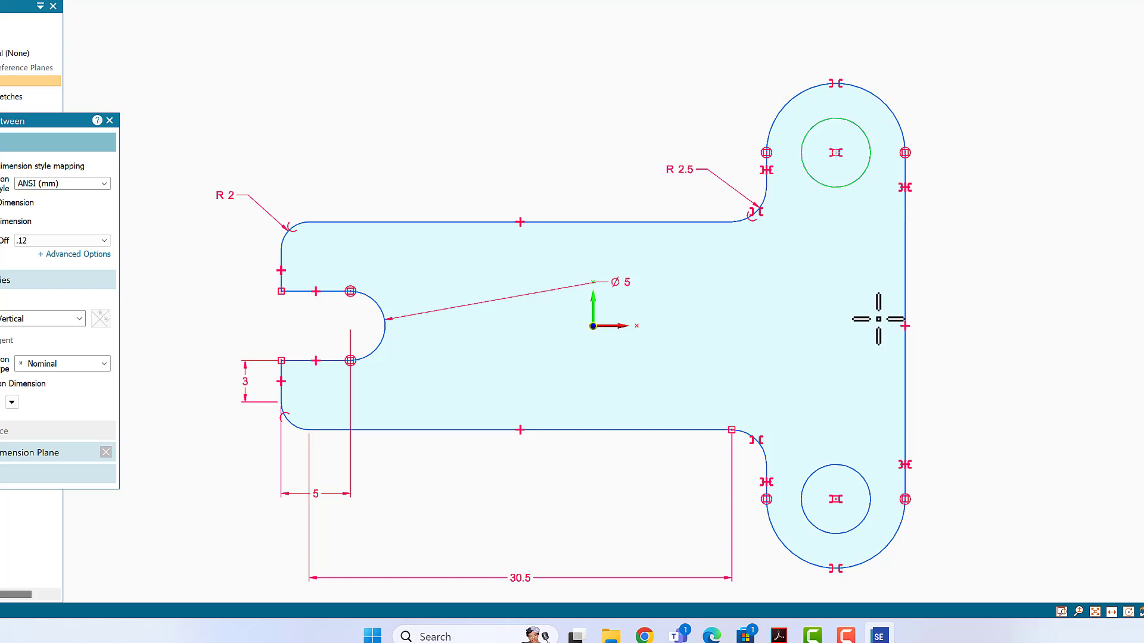
left_click(870, 501)
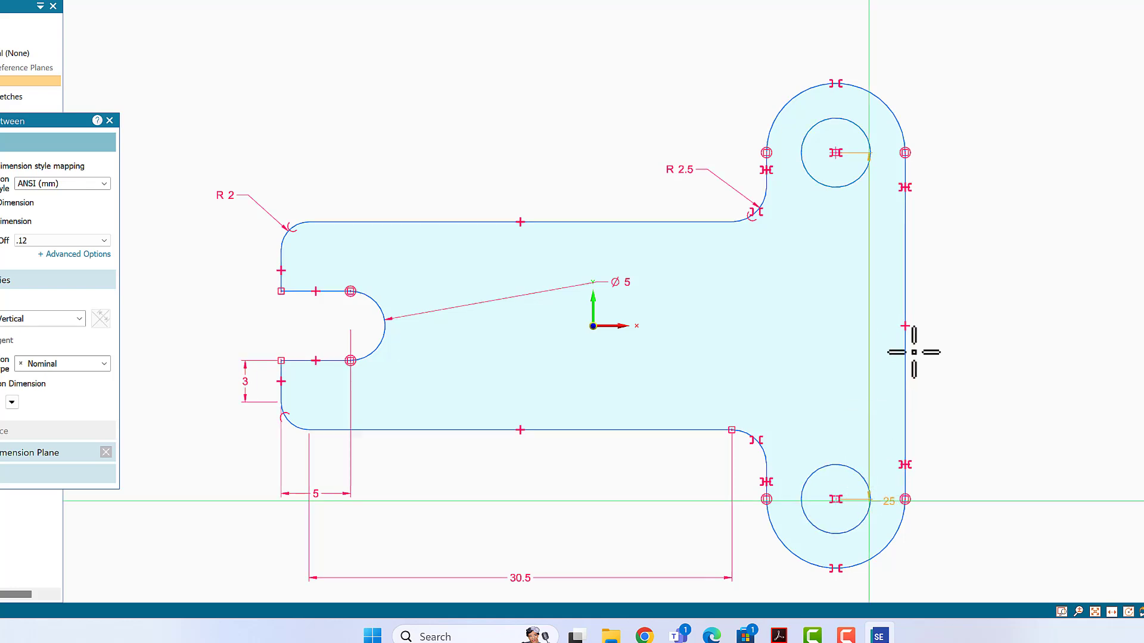
left_click(1000, 331)
Add driving dimensions for the upper lug's outer arc radius and its hole diameter with Smart Dimension
left_click(554, 1)
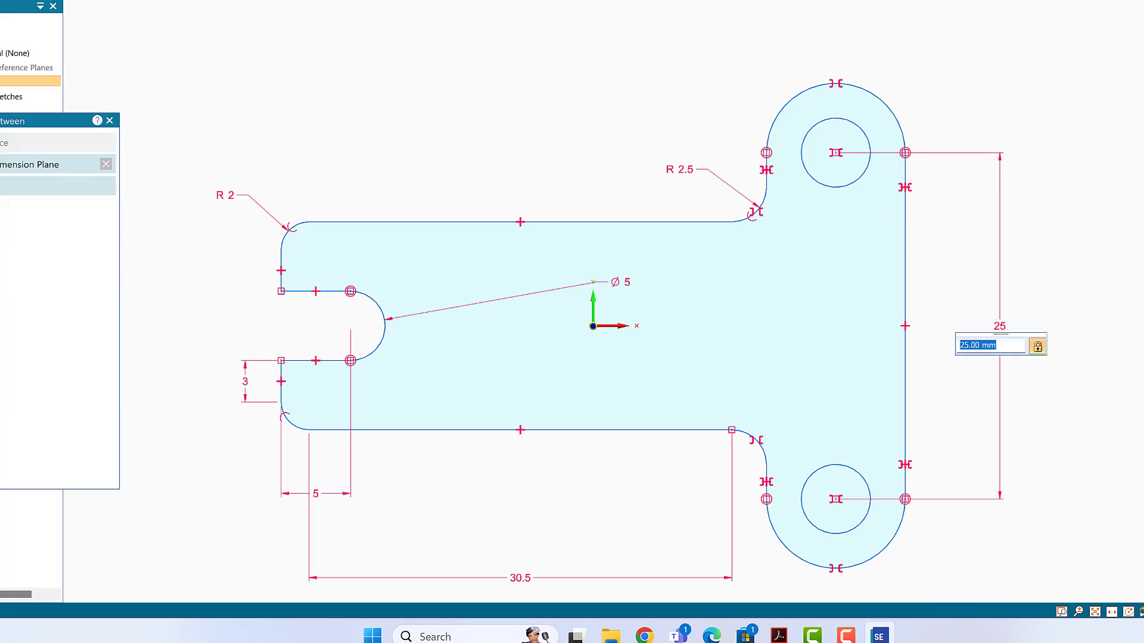
left_click(871, 95)
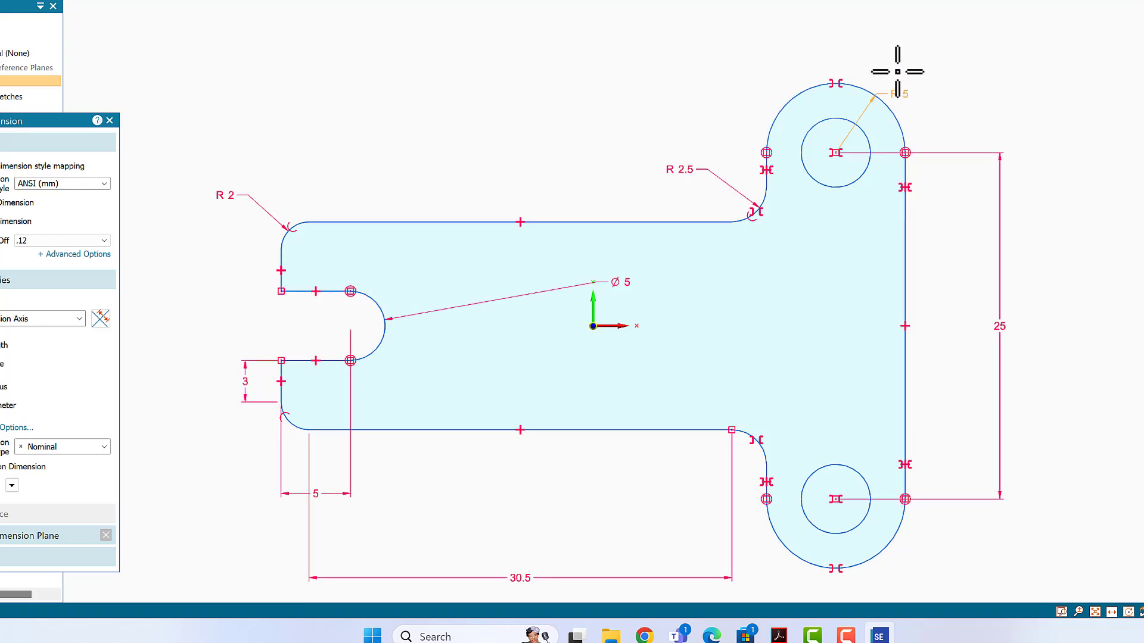
left_click(894, 37)
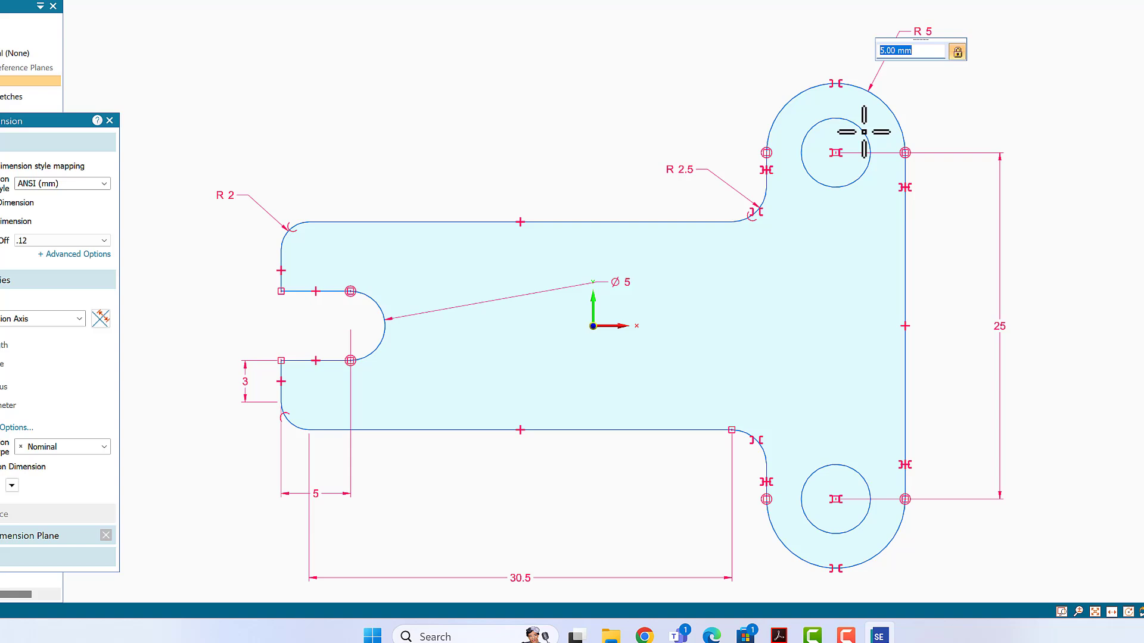
left_click(864, 132)
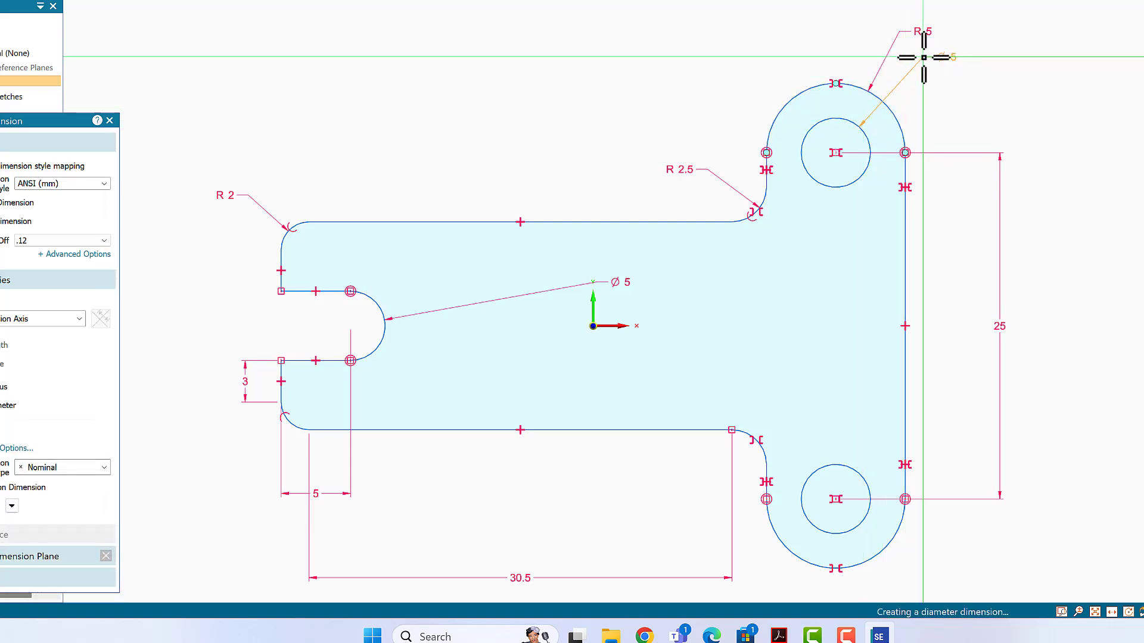
left_click(923, 57)
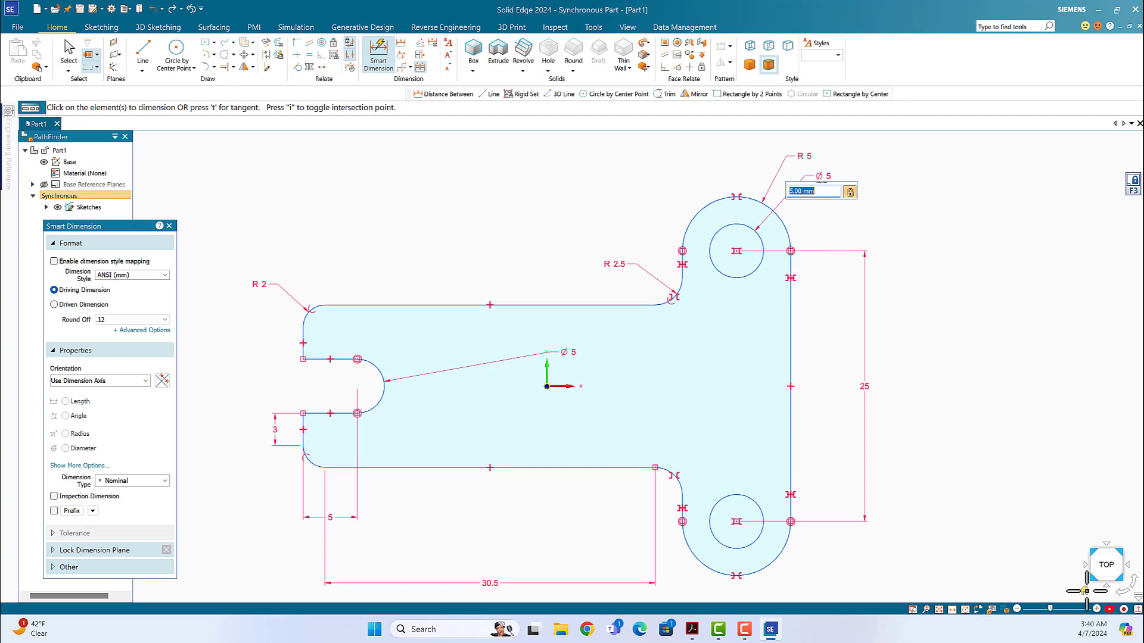
Extrude the completed base sketch region downward by 5 mm, leaving the two lug holes open
left_click(1087, 591)
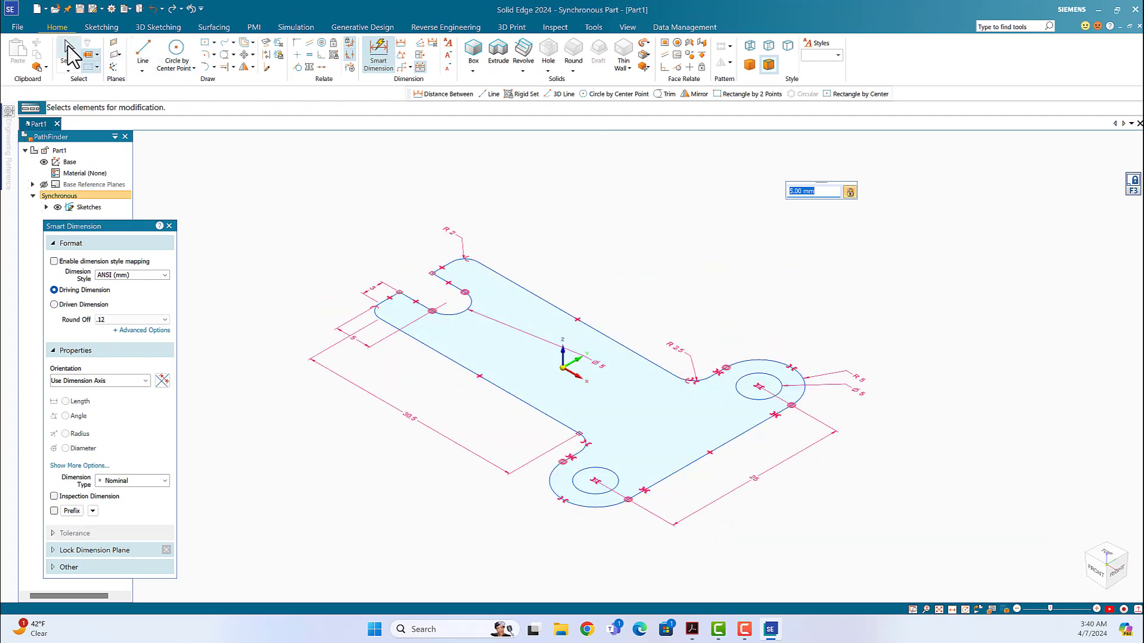
left_click(67, 47)
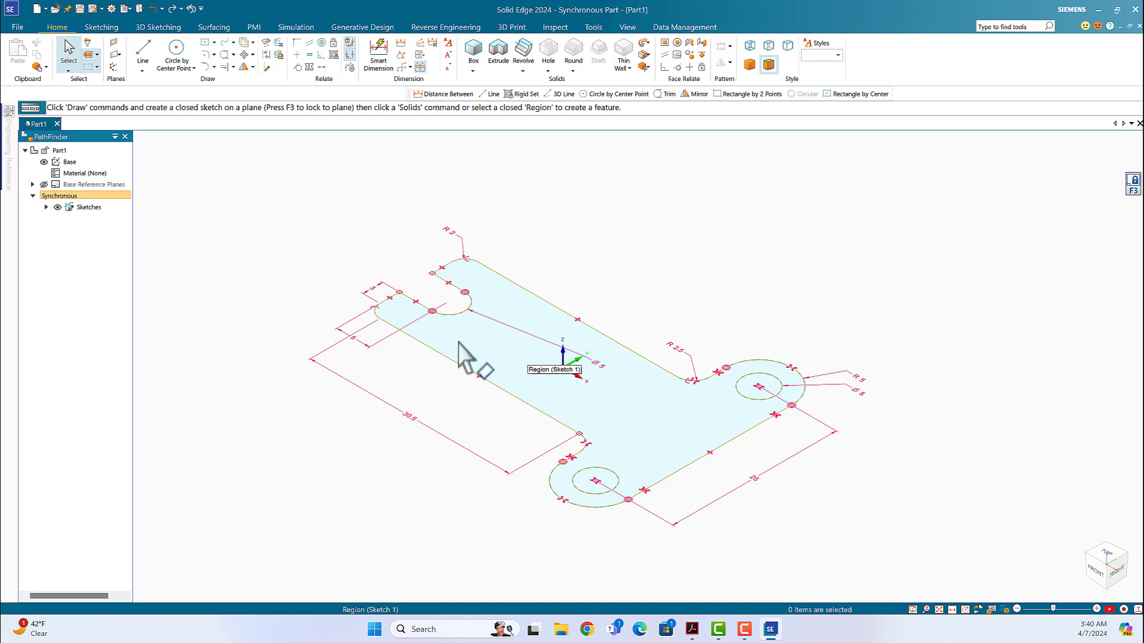
left_click(494, 347)
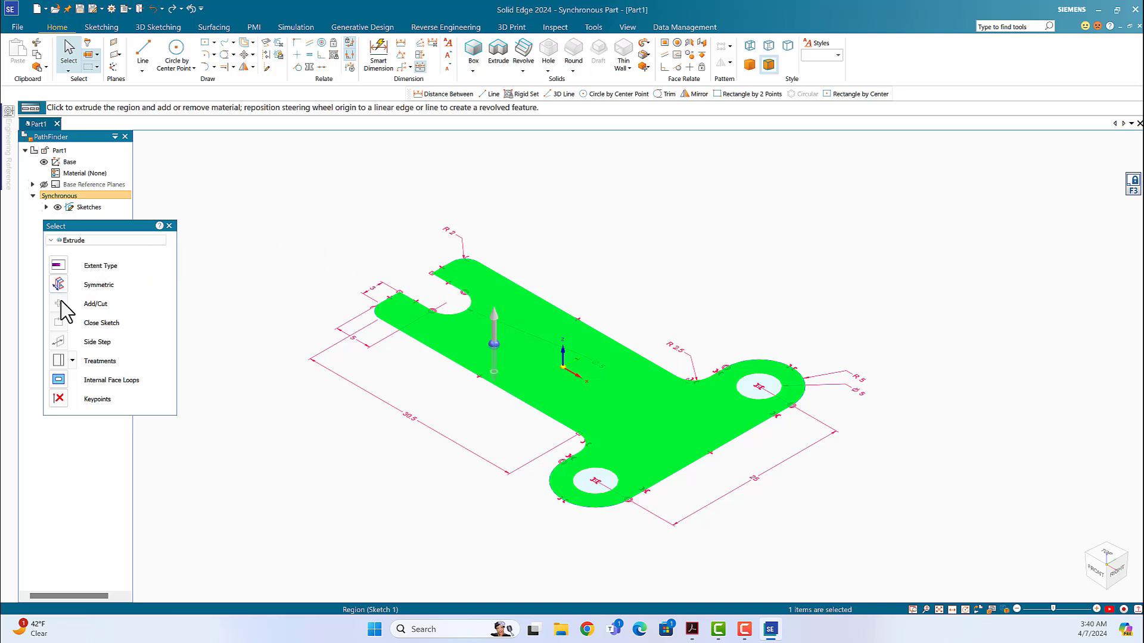
left_click(494, 369)
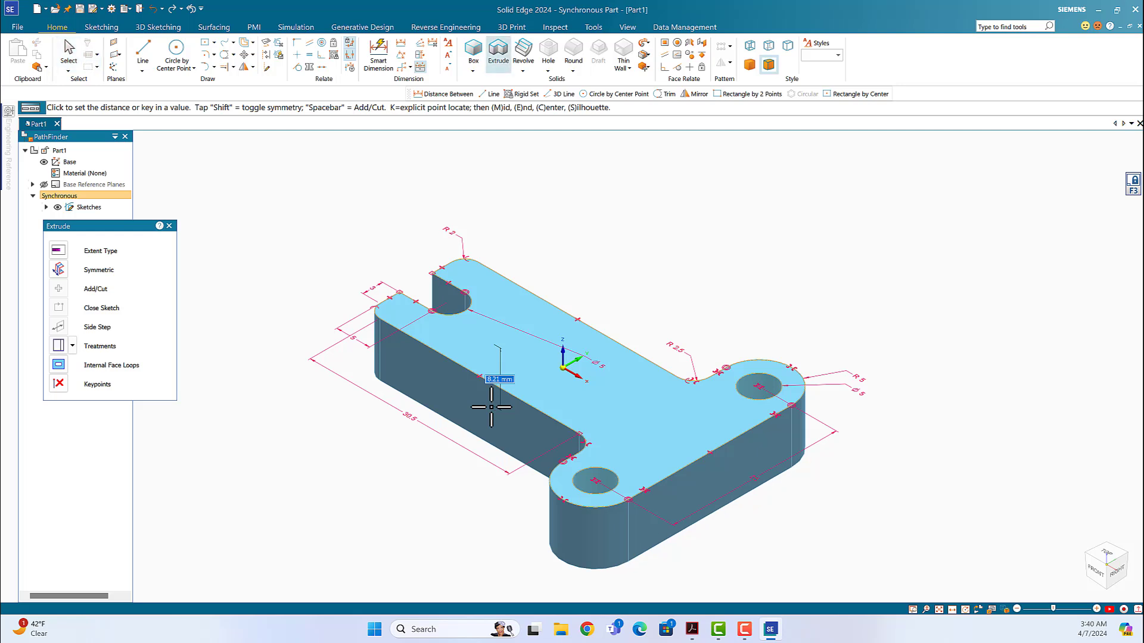
key("Return")
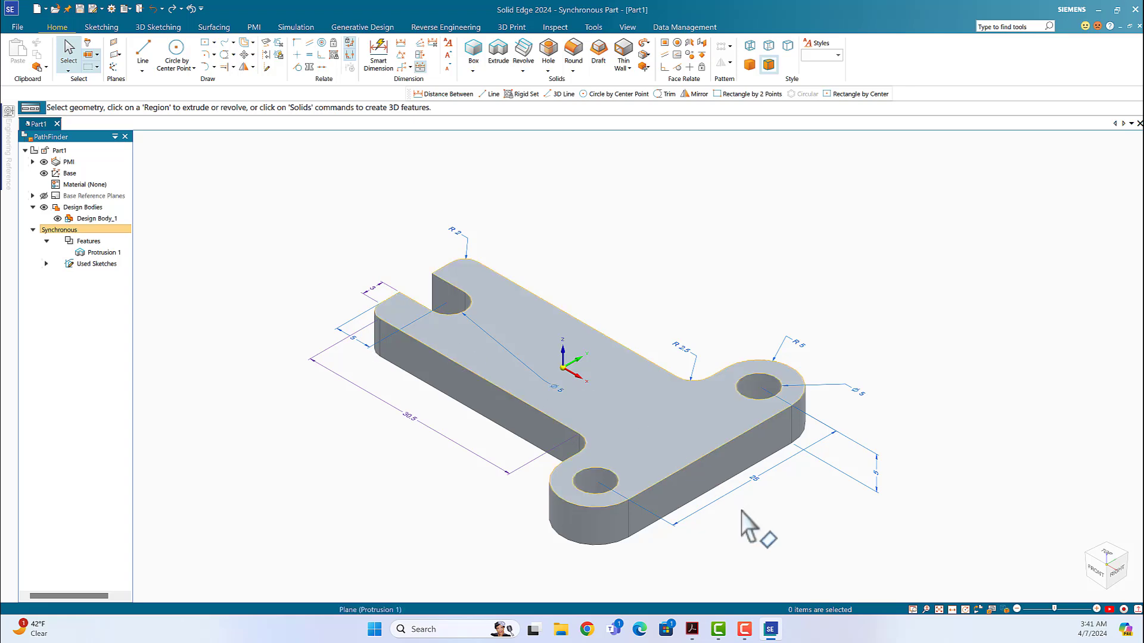
Check the Lab 7 drawing in Acrobat, return to Solid Edge, and create a coincident reference plane on the plate's top face
mouse_move(691, 632)
left_click(679, 566)
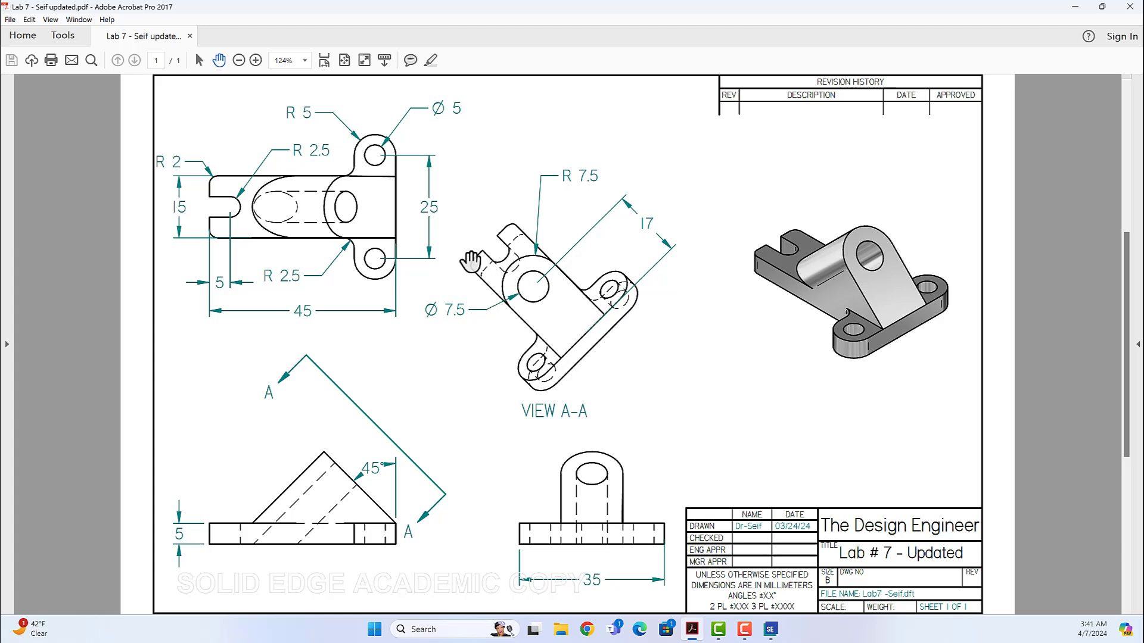
left_click(770, 630)
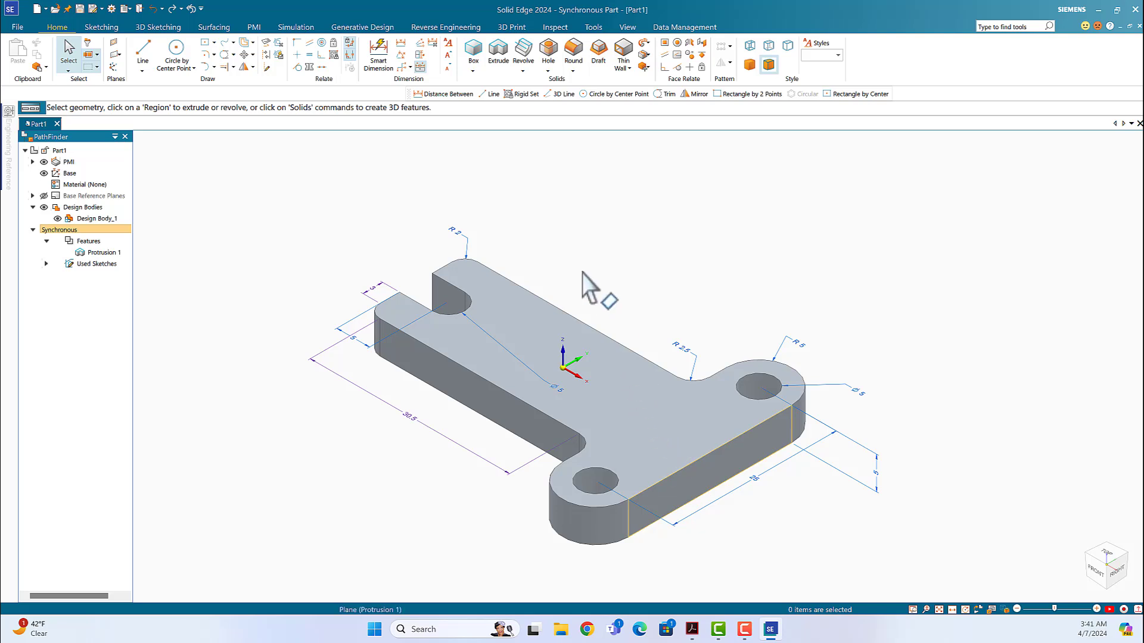
left_click(143, 51)
left_click(57, 47)
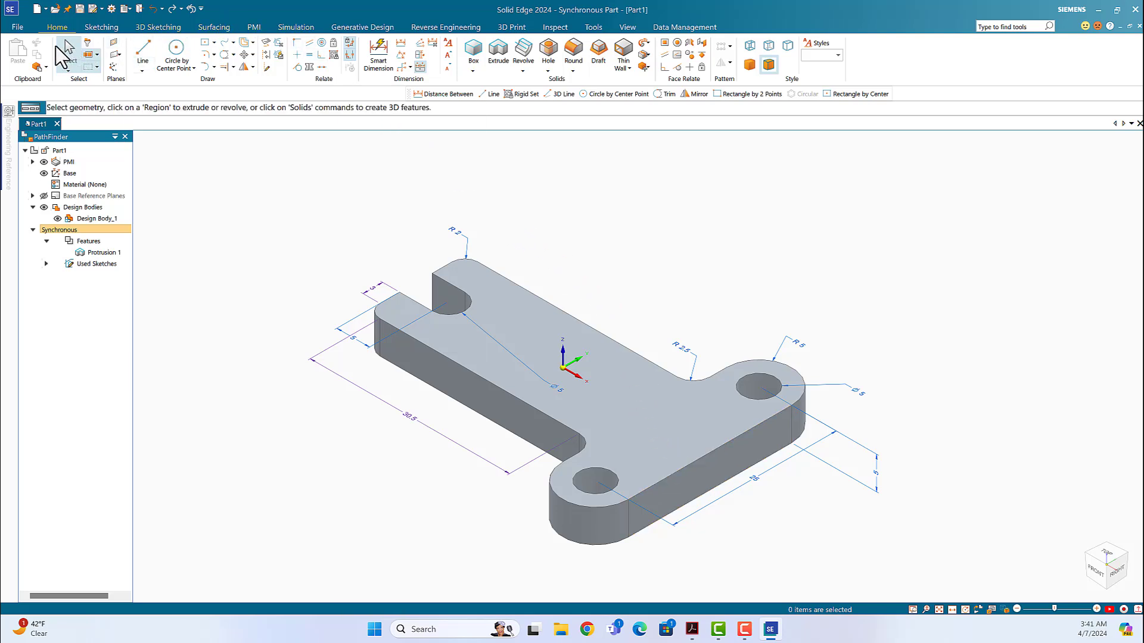
left_click(113, 42)
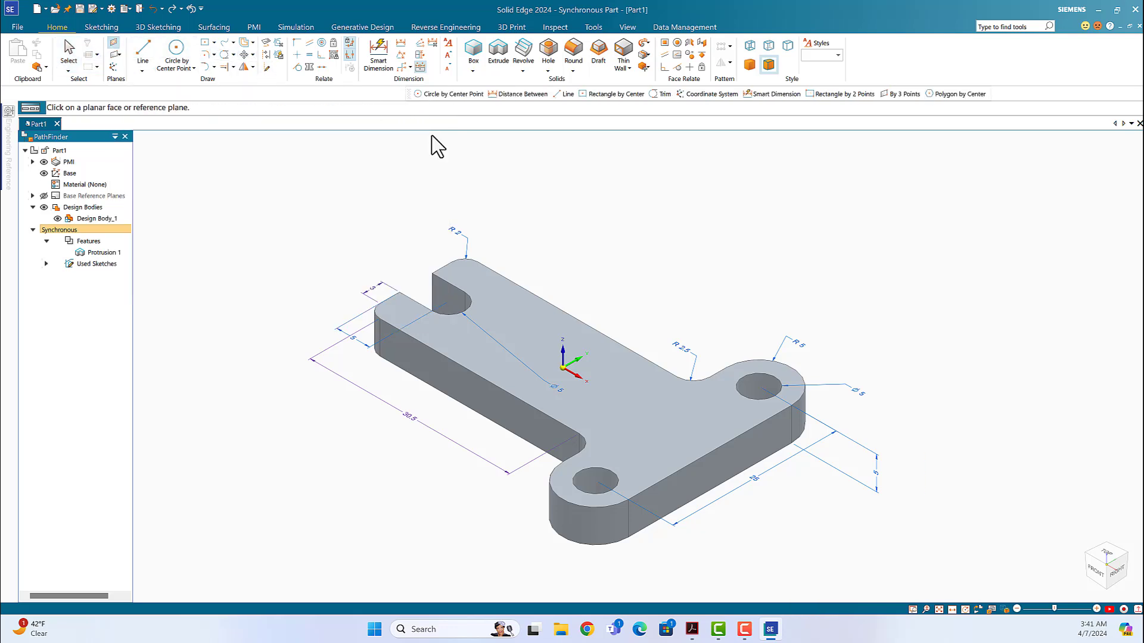
left_click(496, 310)
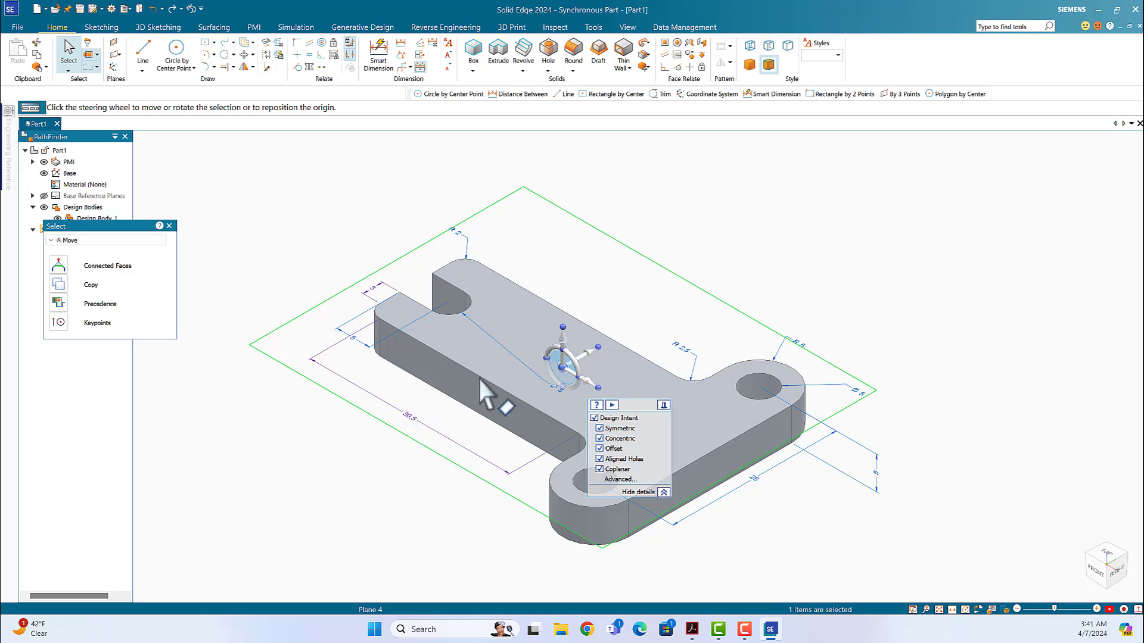
Relocate the steering wheel to the midpoint of the lug end's straight top edge and rotate the reference plane 45° upward about that edge
left_click(564, 368)
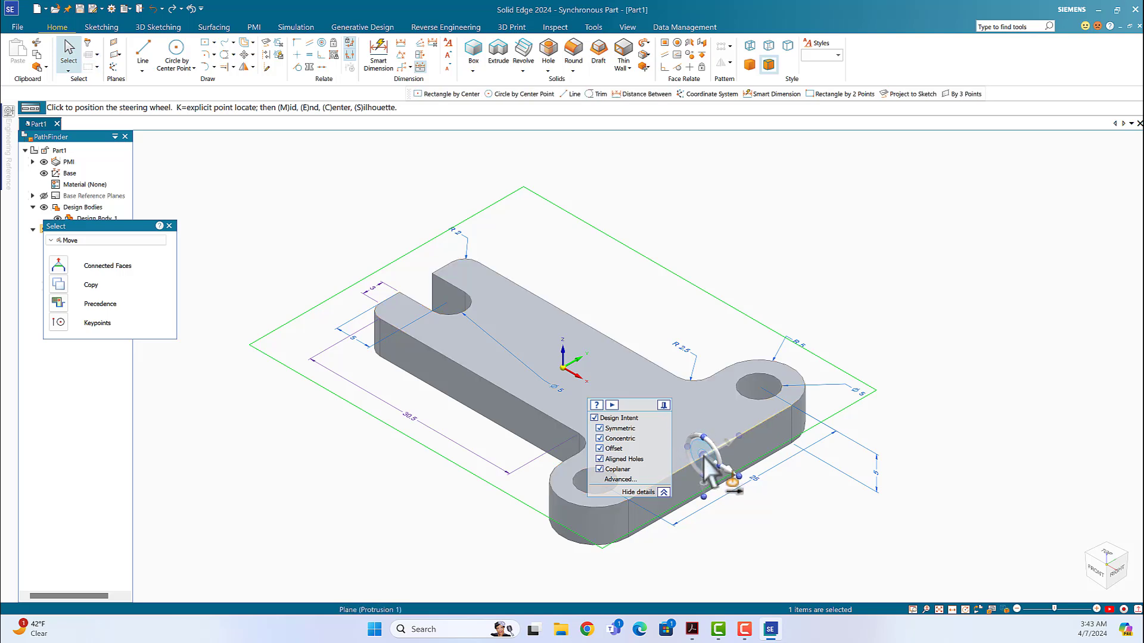
left_click(705, 458)
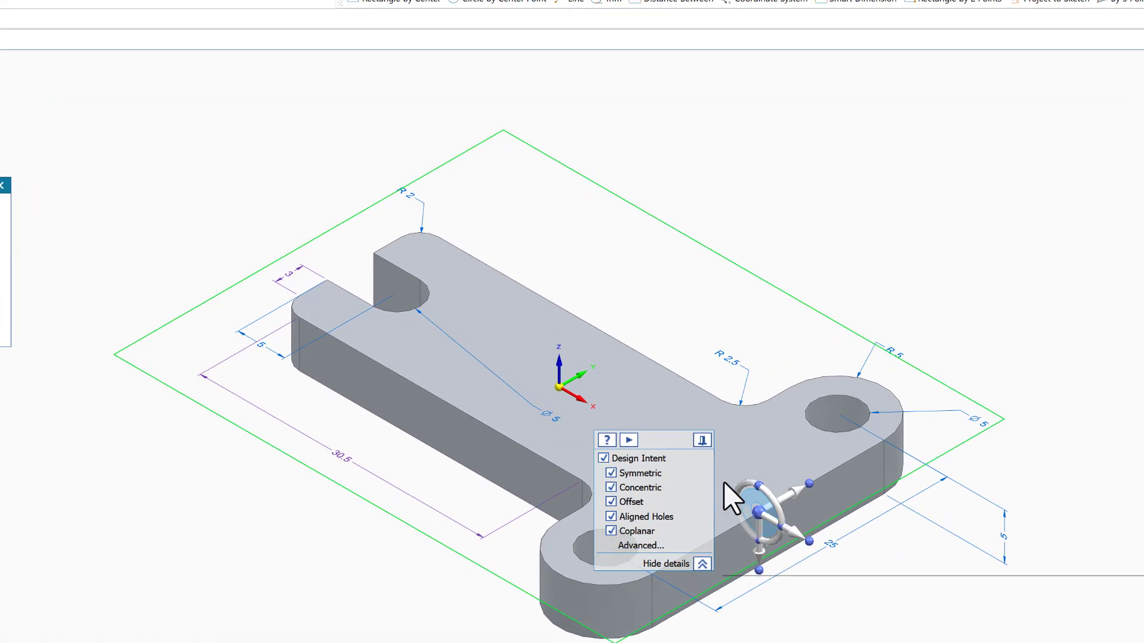
left_click(738, 491)
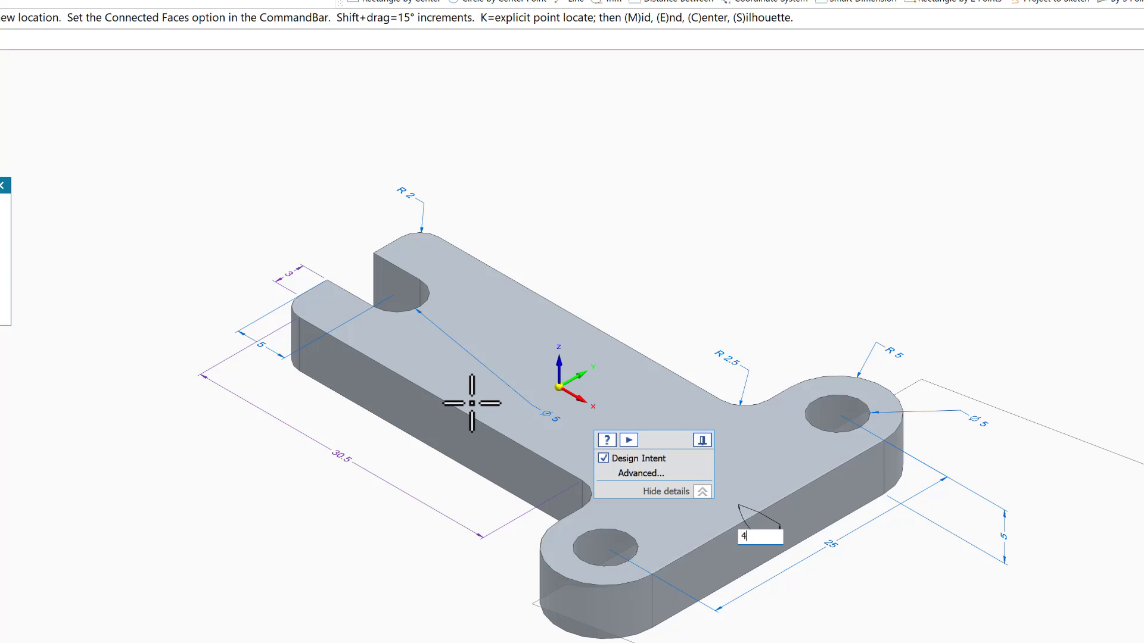
key("Return")
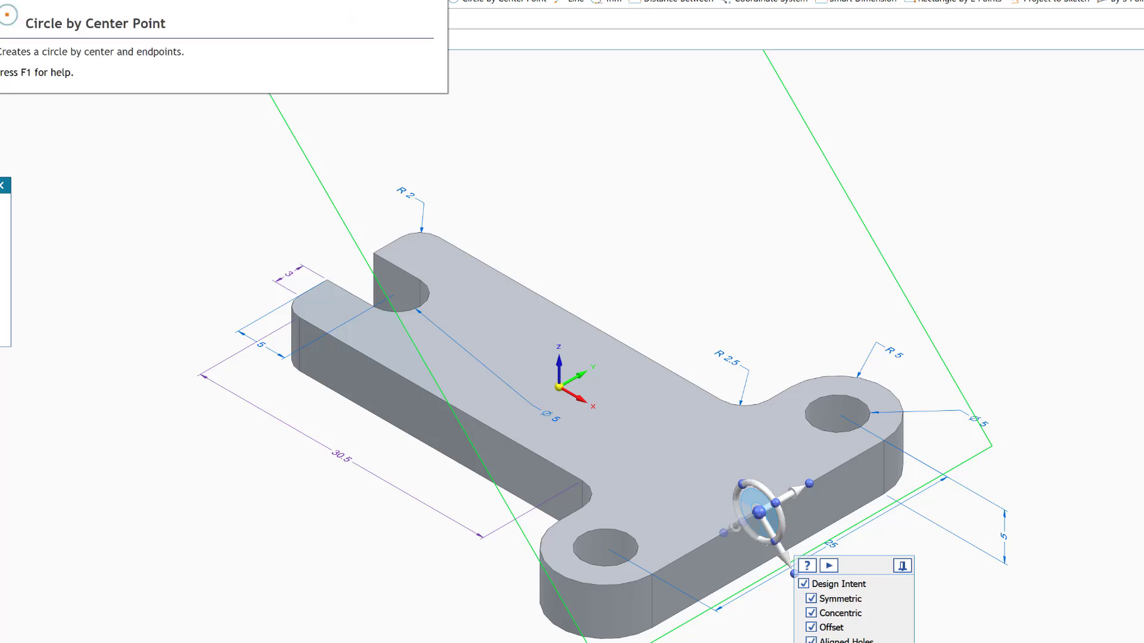
Start a circle by center point and lock sketching to the angled reference plane
left_click(163, 48)
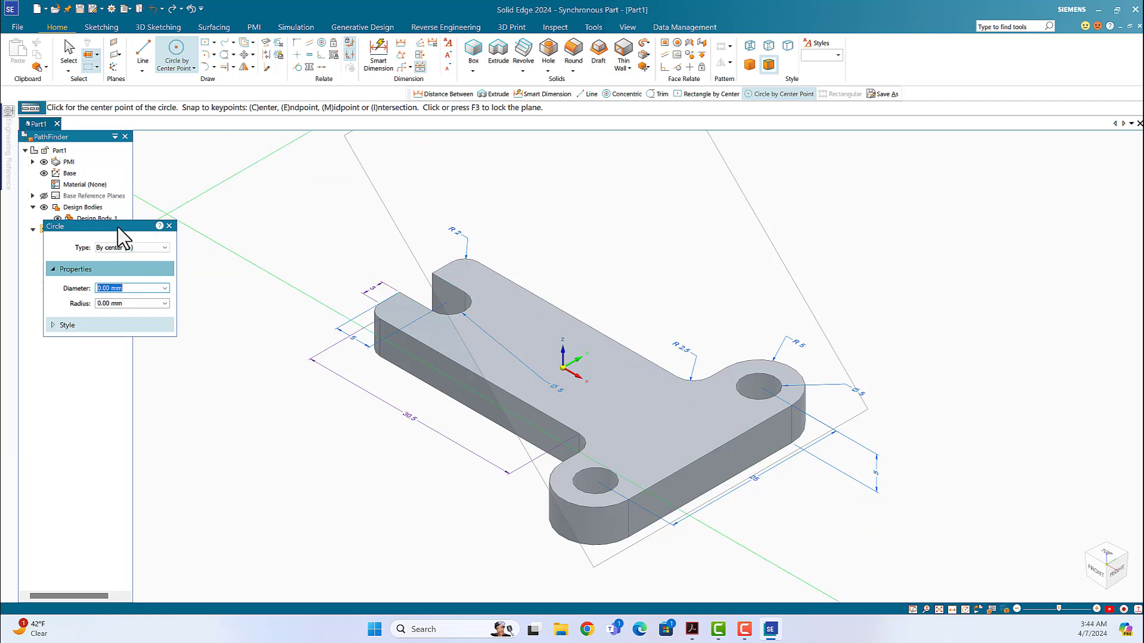
left_click_drag(116, 222, 123, 187)
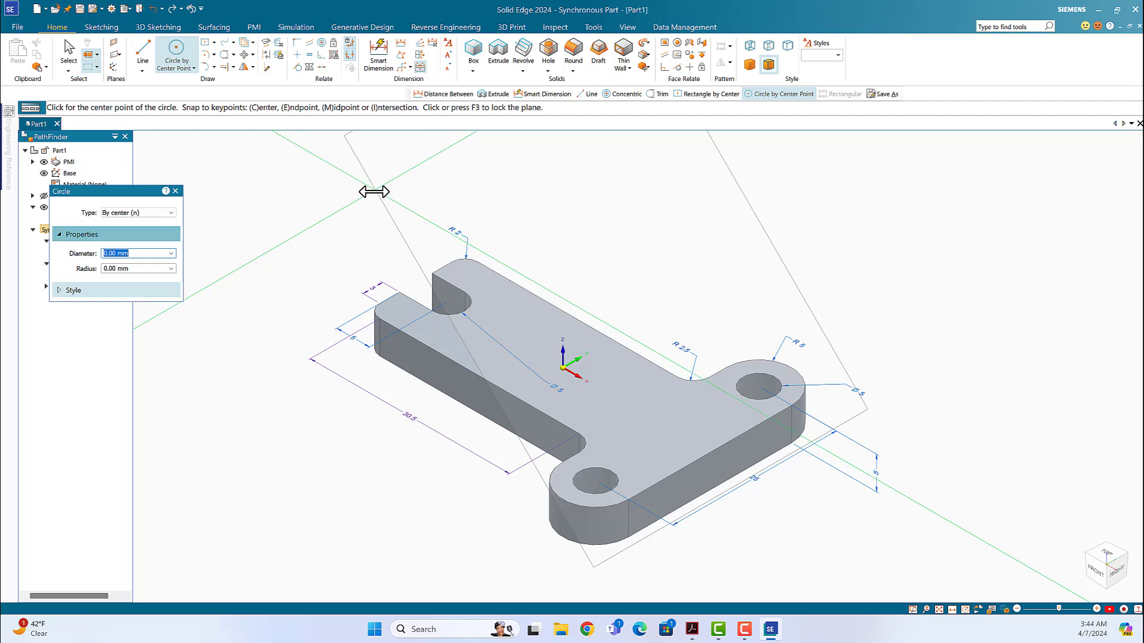
key("F3")
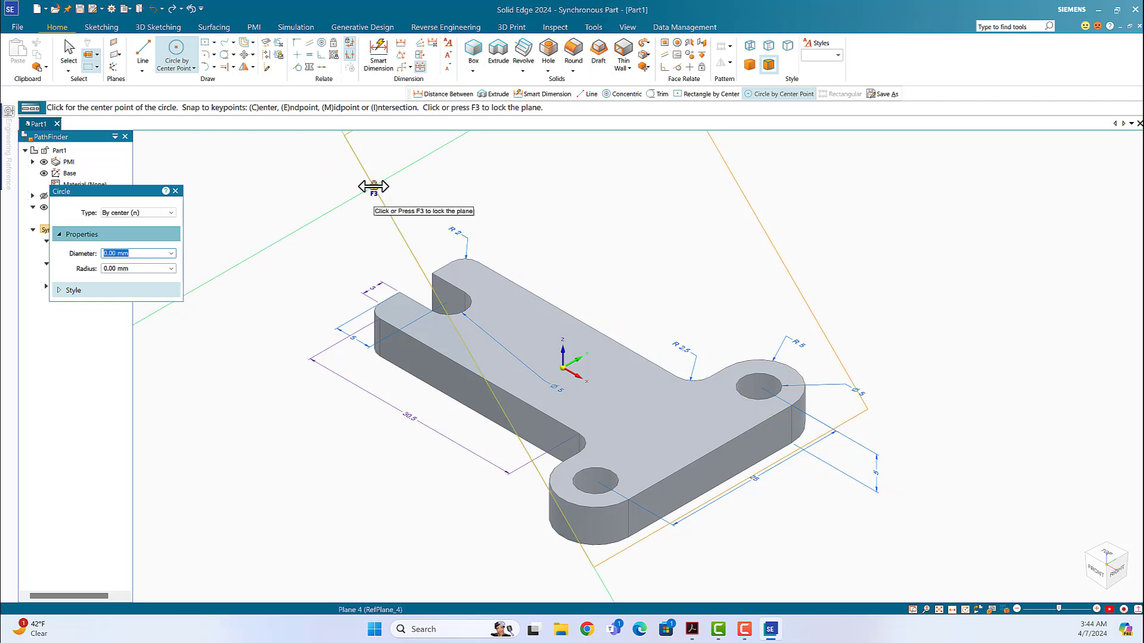
key("F3")
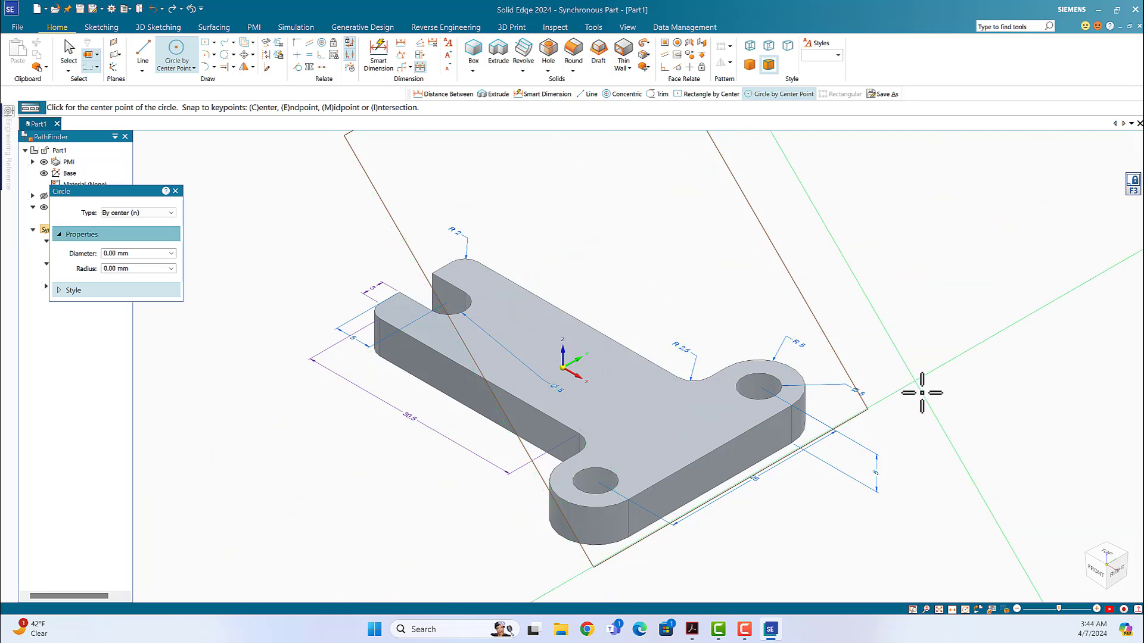
Draw a 15 mm diameter circle on the angled plane, centered in line with the midpoint of the lug end's straight top edge
left_click(1118, 573)
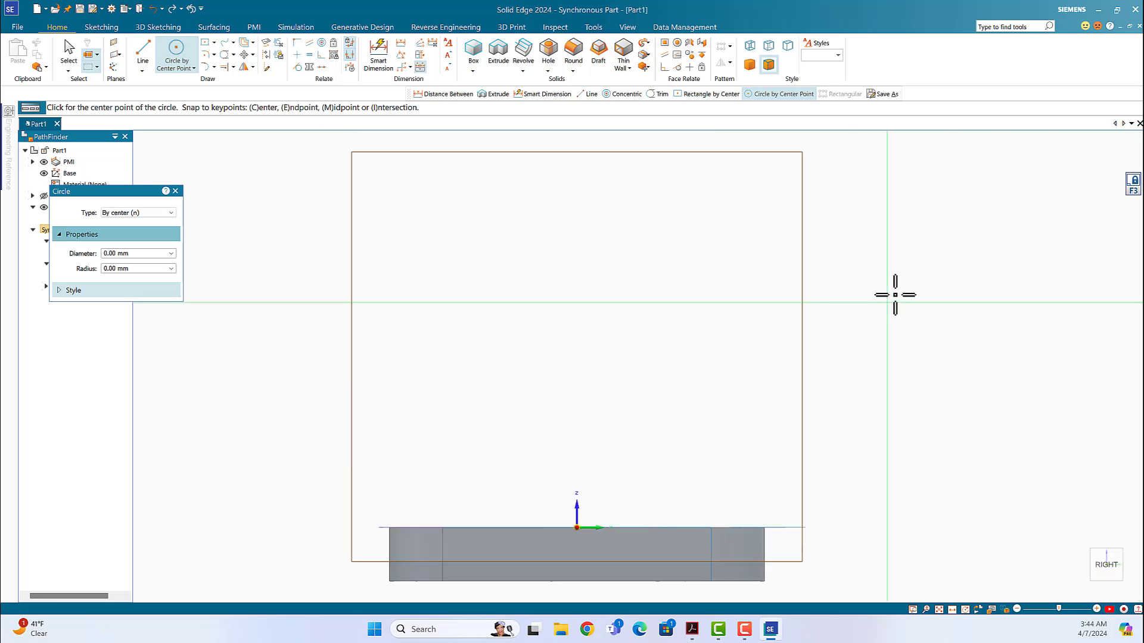
middle_click_drag(900, 267, 901, 285)
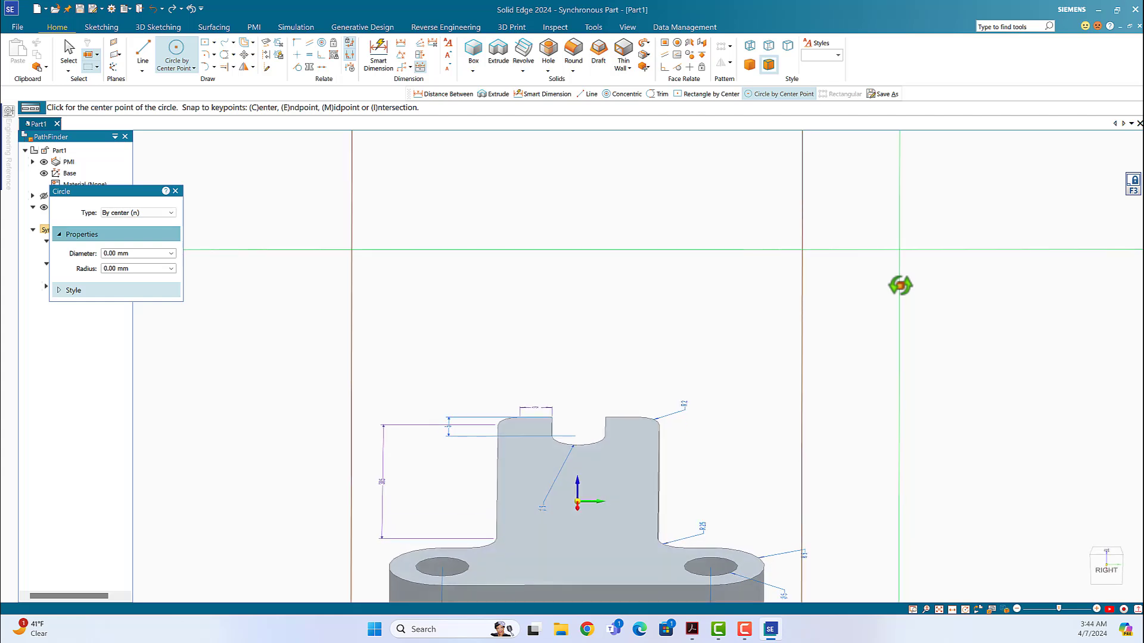
left_click(952, 610)
left_click_drag(629, 511, 620, 351)
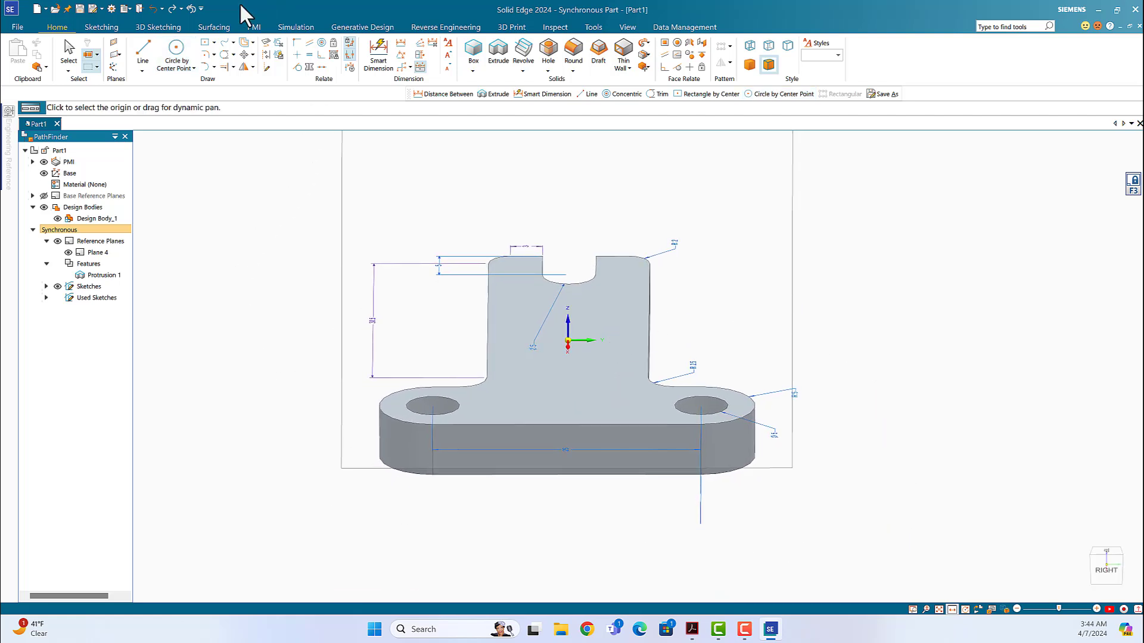
left_click(179, 53)
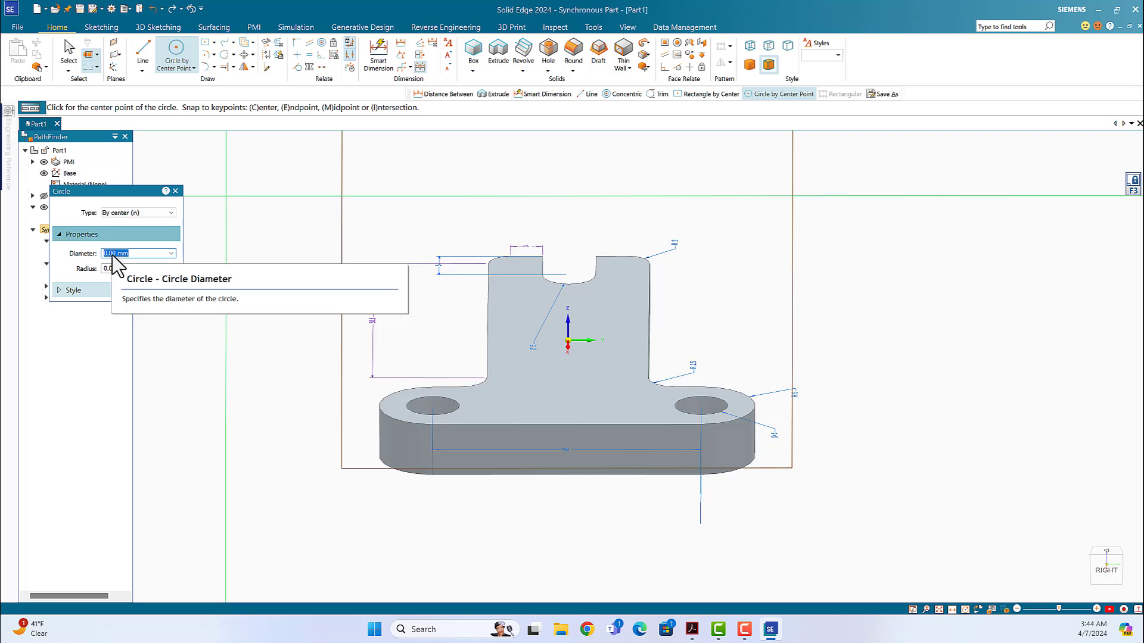
type("15")
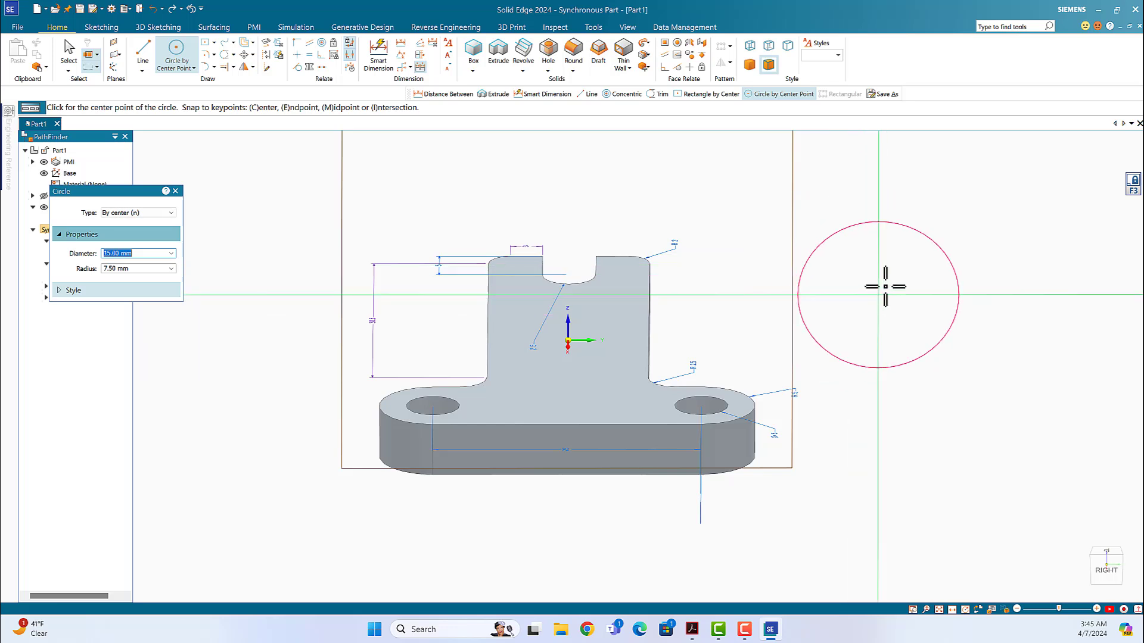
middle_click_drag(871, 283, 889, 387)
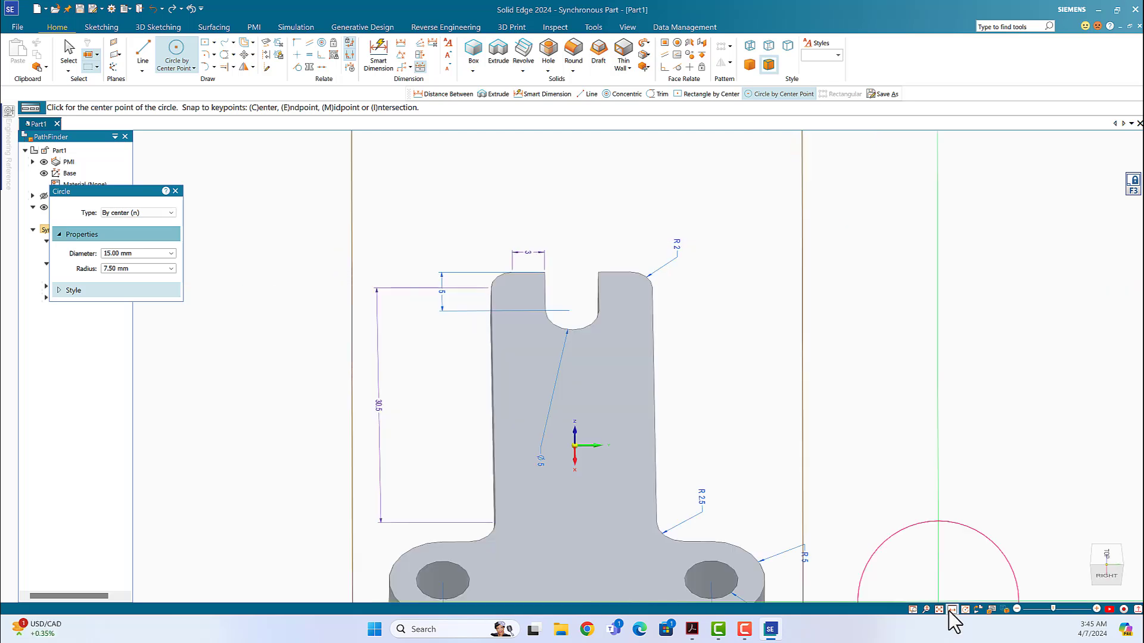
left_click(954, 612)
left_click_drag(580, 392, 589, 281)
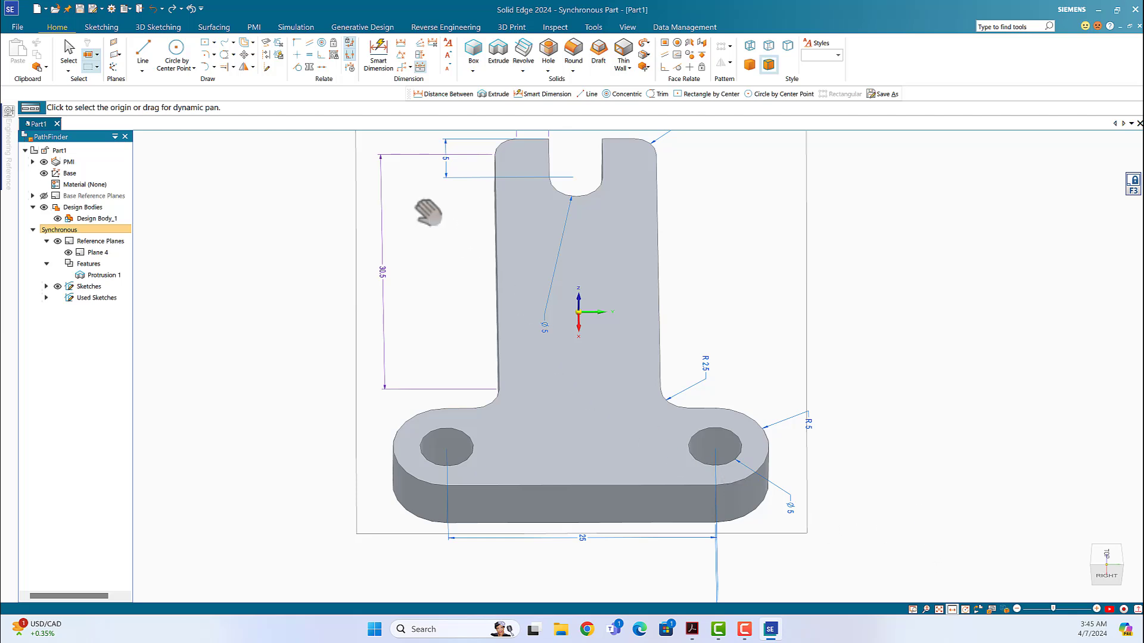
left_click(175, 48)
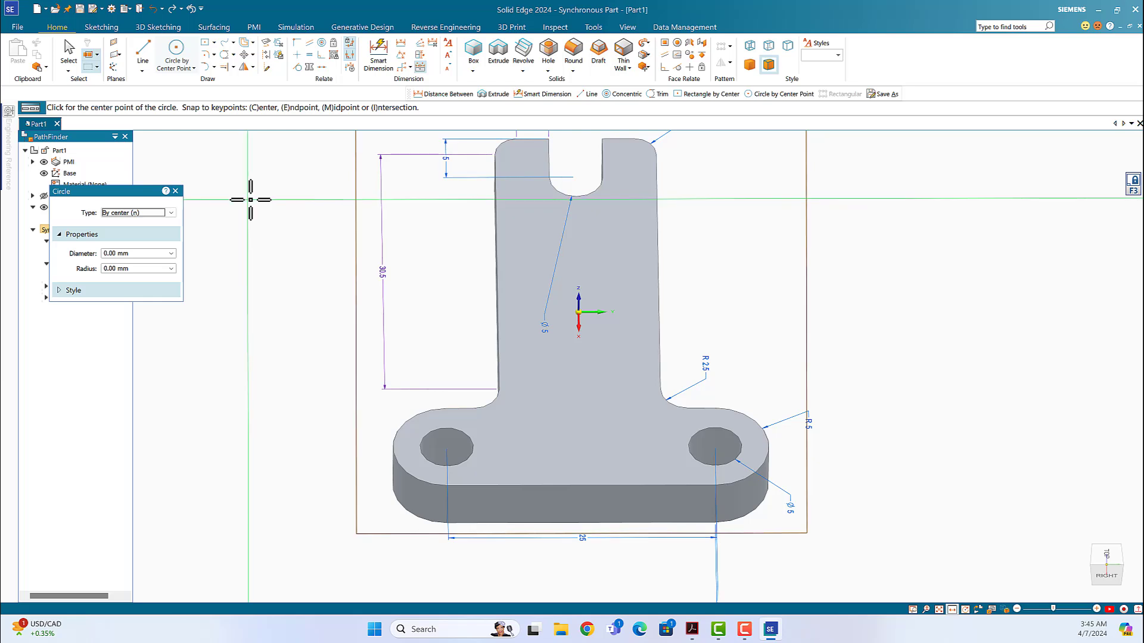
left_click(114, 255)
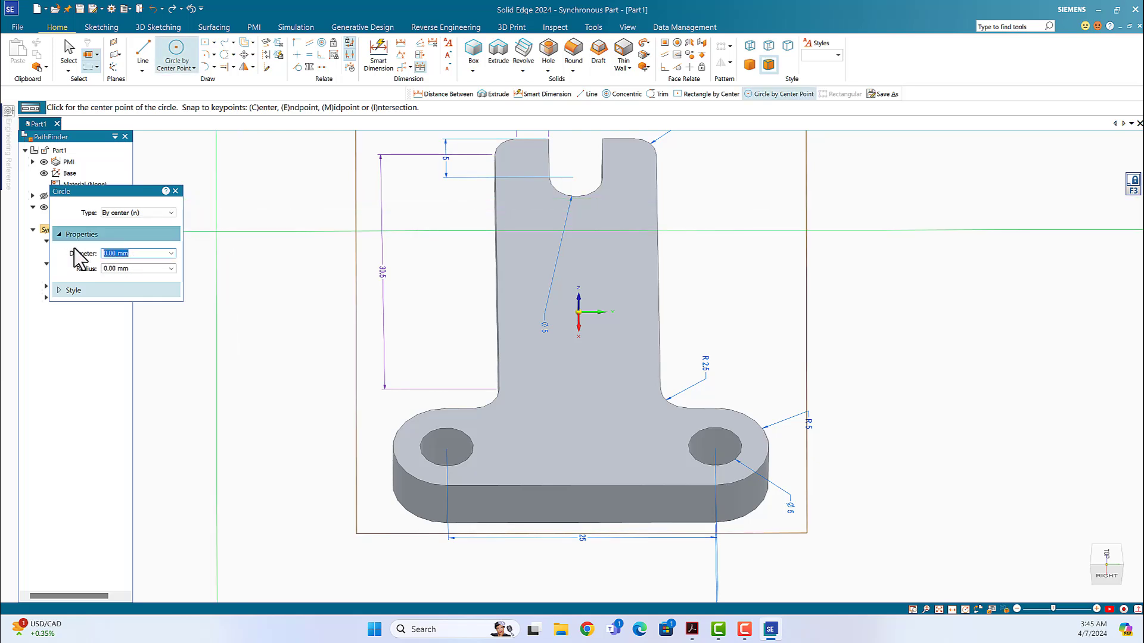
type("15")
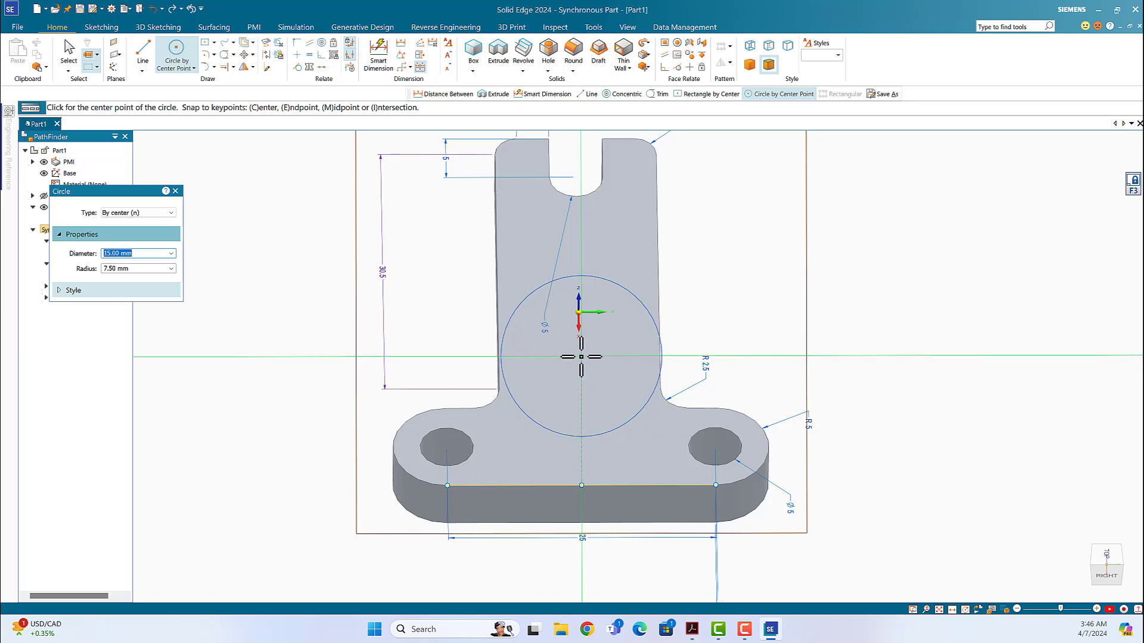
left_click(581, 356)
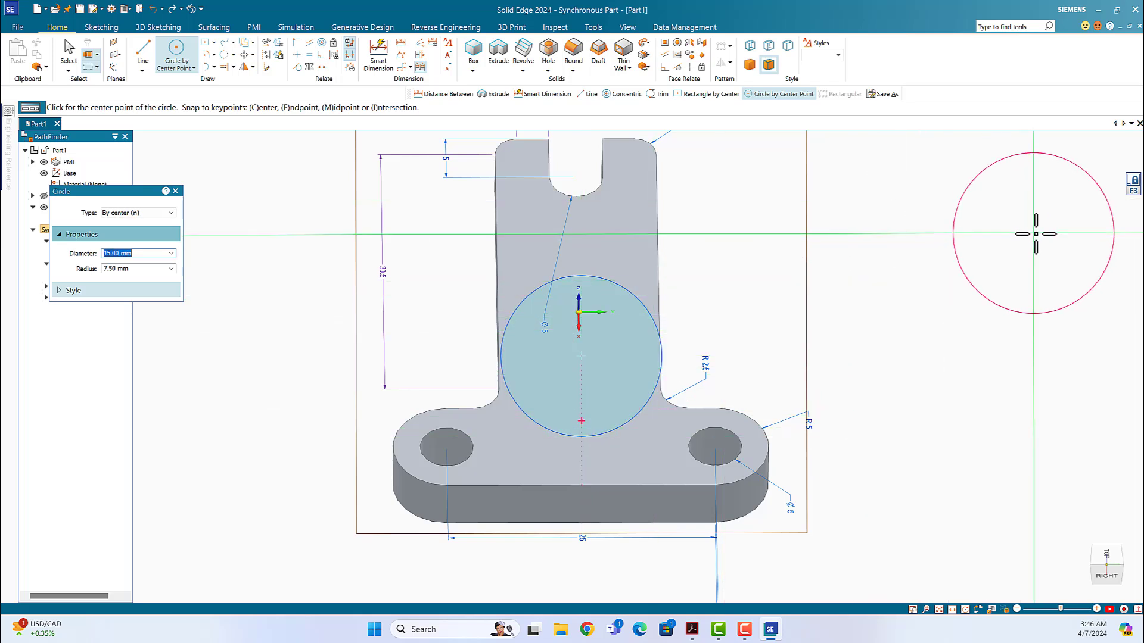
Add a By 2 Points dimension from the circle's center to the lug end's straight top edge and set it to 17 mm
middle_click_drag(1035, 234, 1036, 232)
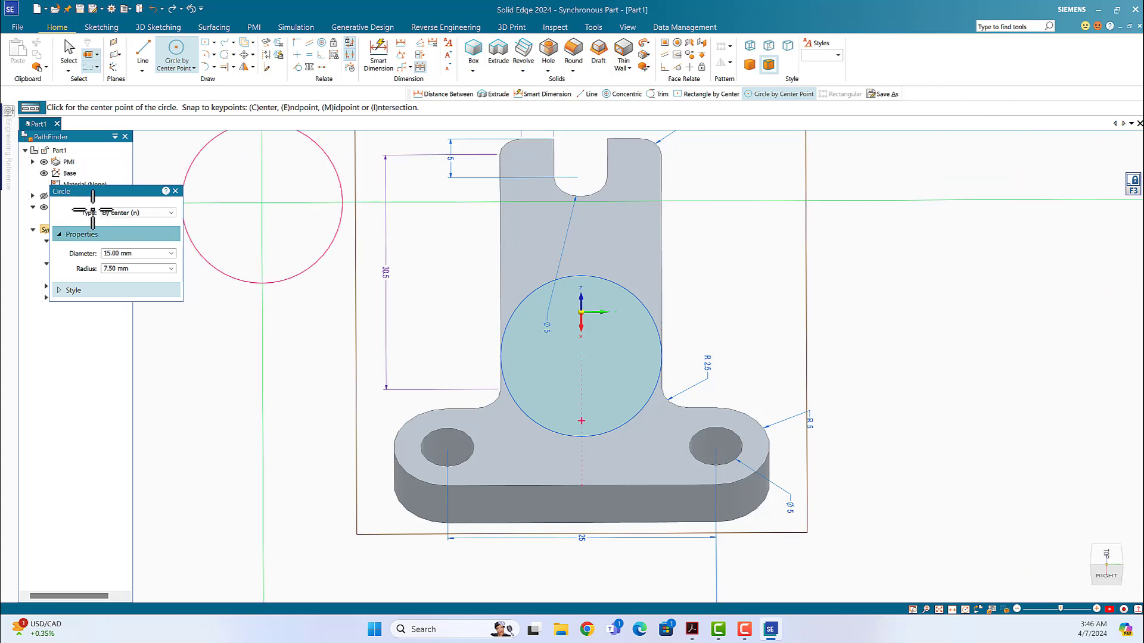
left_click(140, 46)
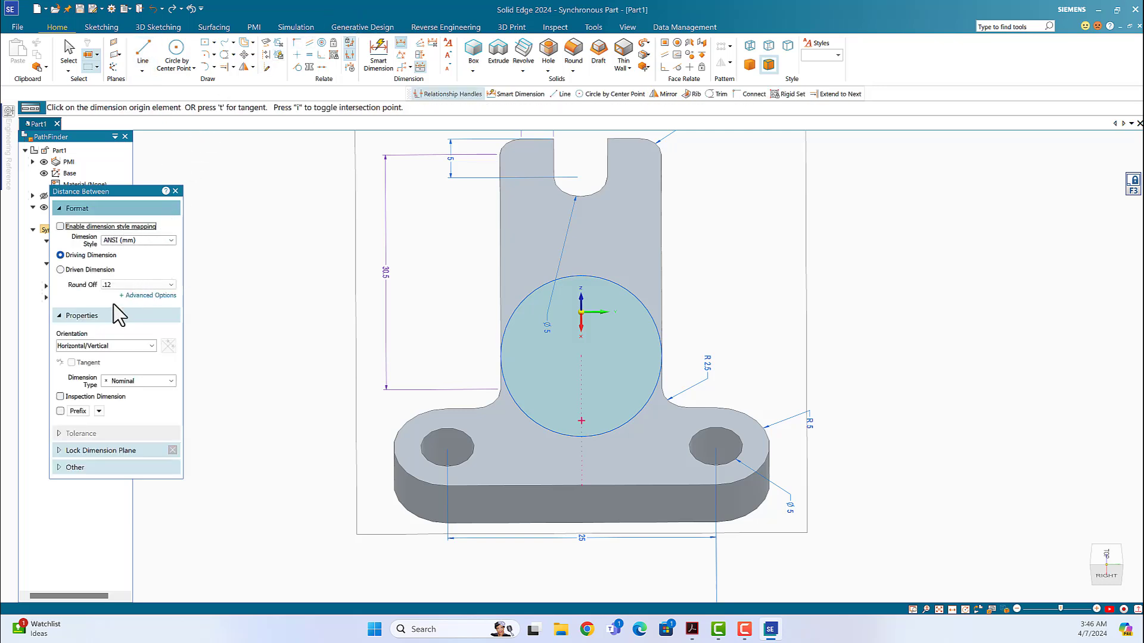
left_click(152, 347)
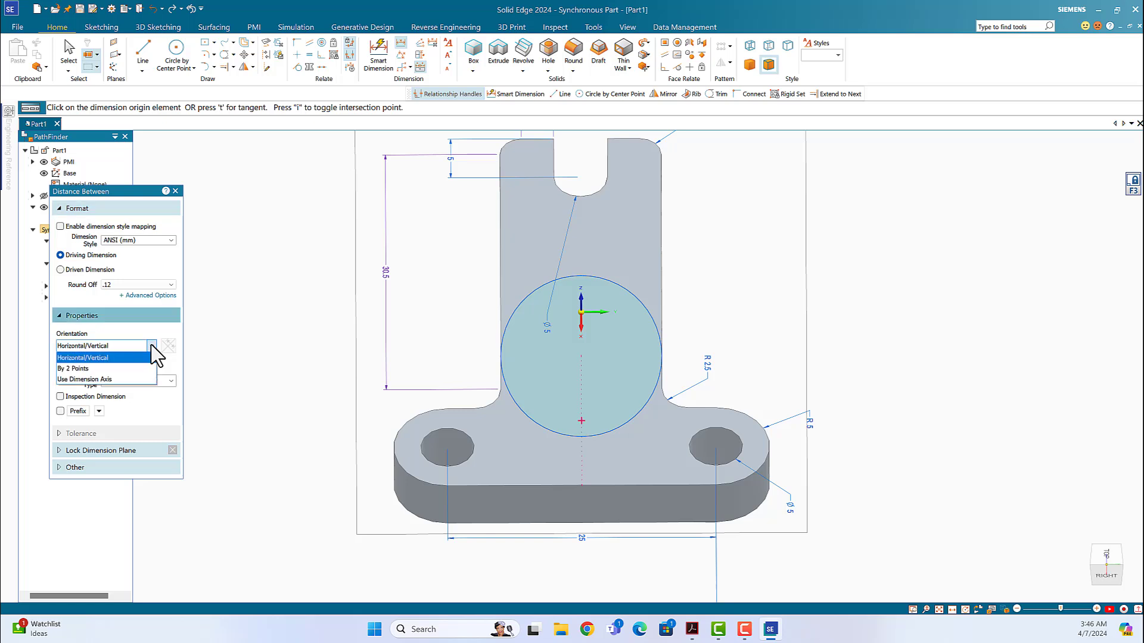
left_click(75, 370)
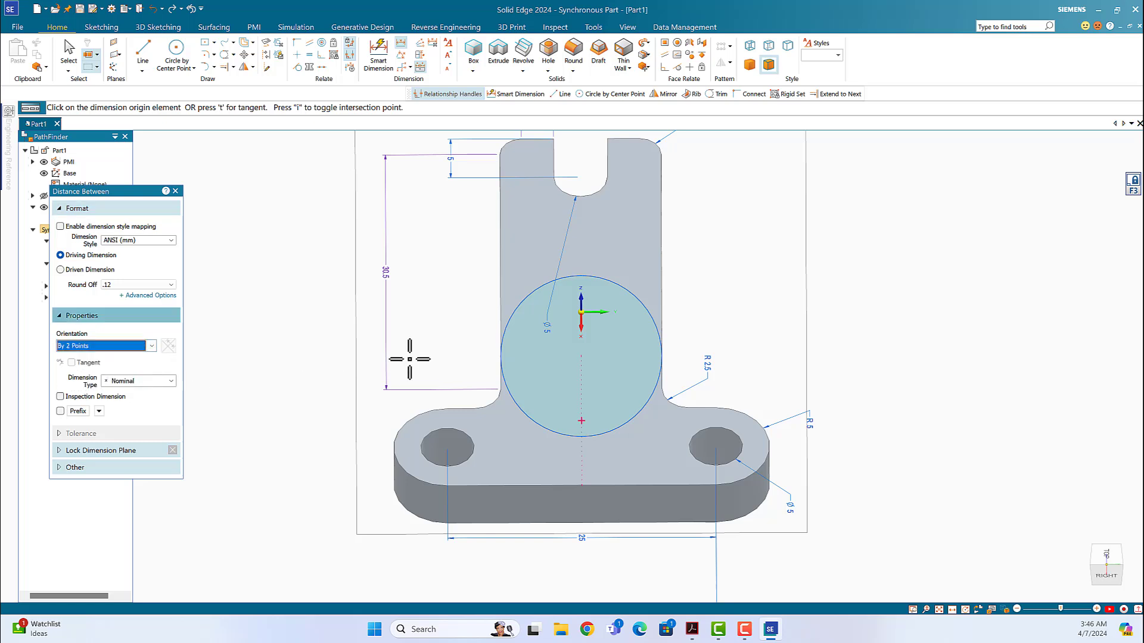
left_click(620, 283)
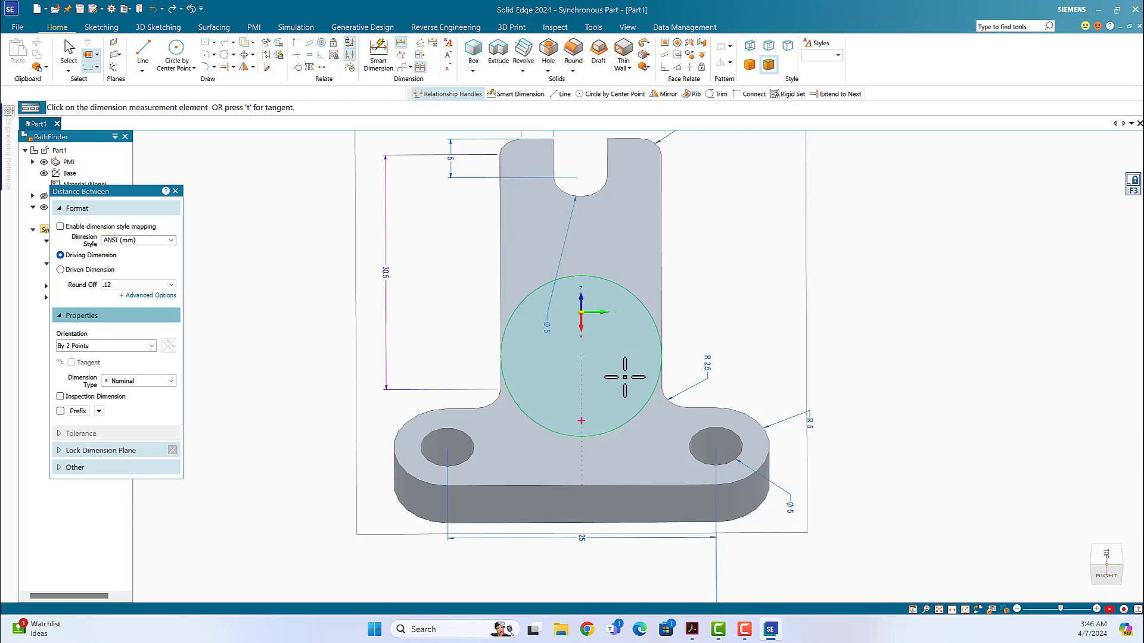
left_click(582, 484)
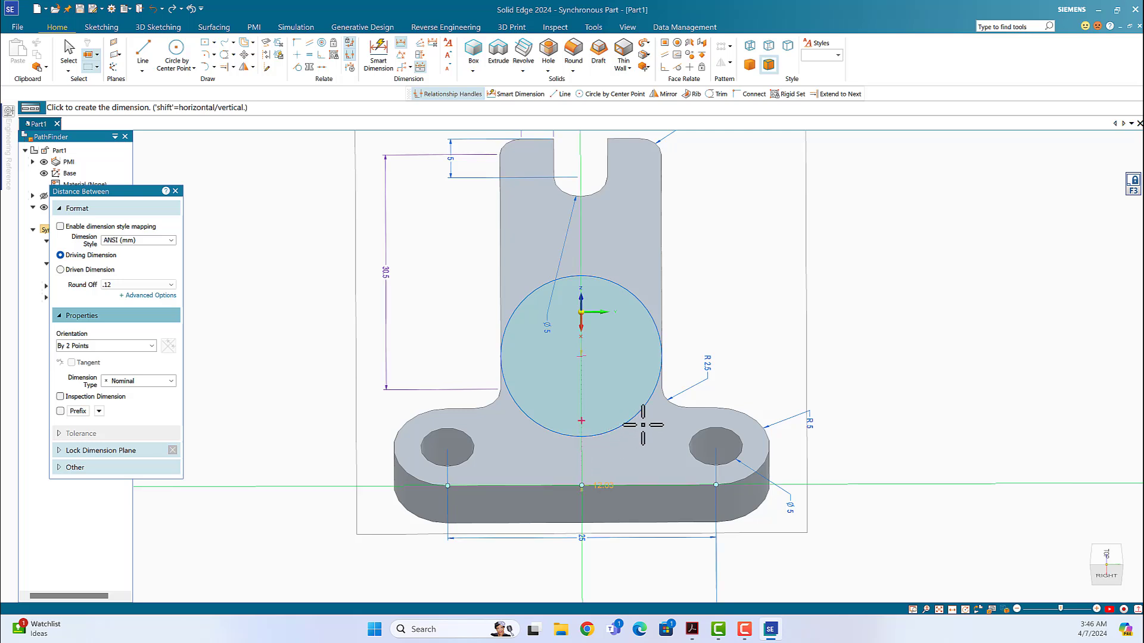
left_click(914, 388)
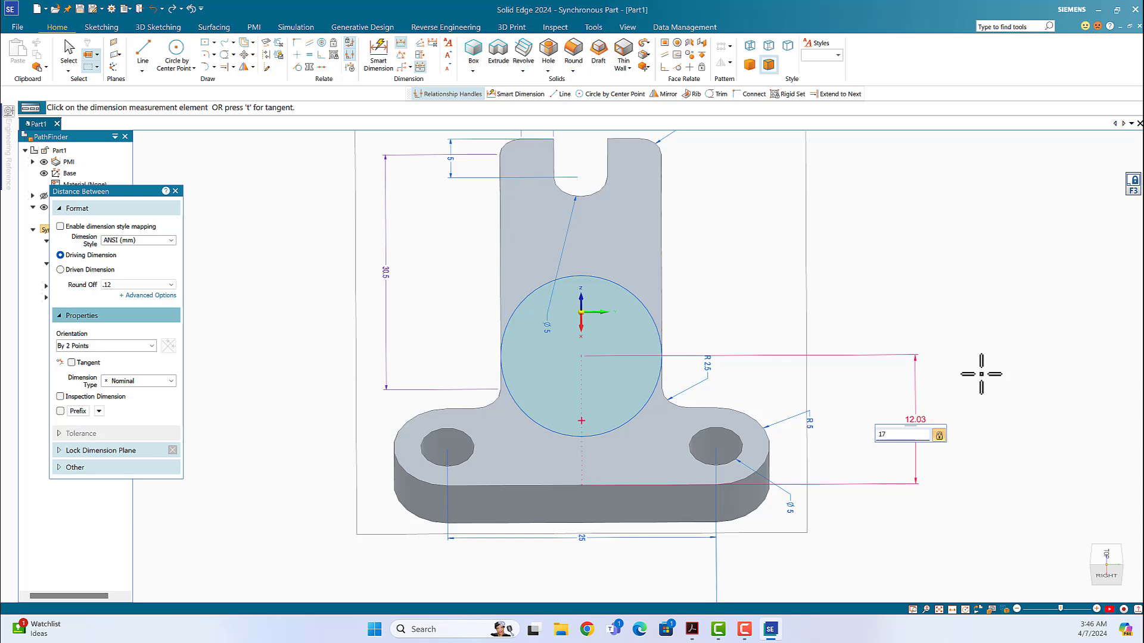
type("17")
key("Return")
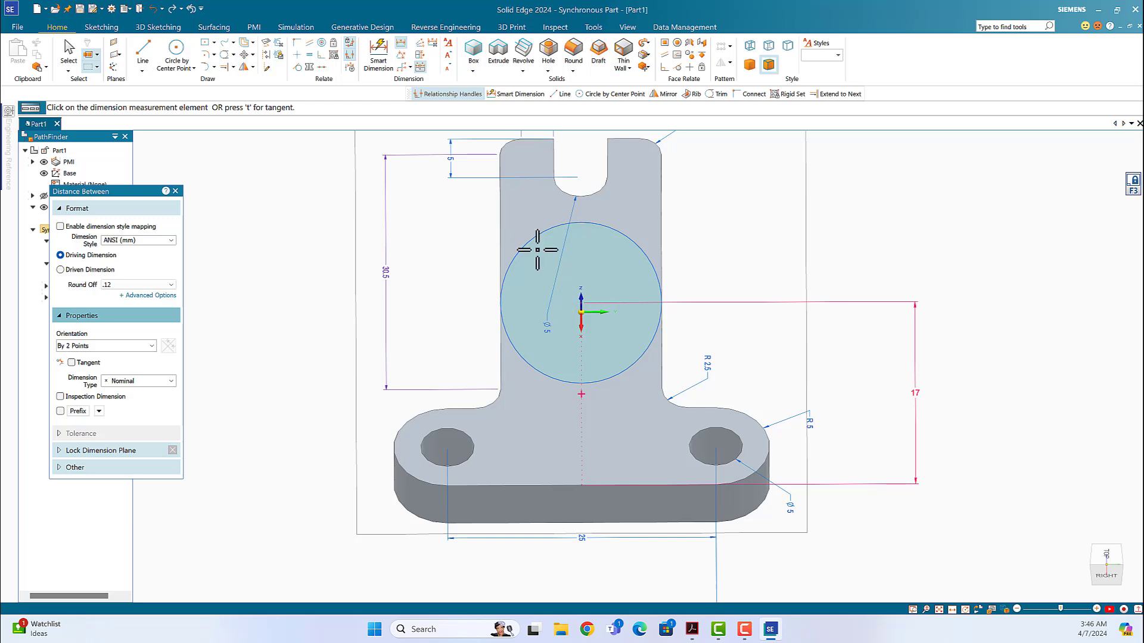
Add a driving diameter dimension of 15 mm to the circle on the angled plane with Smart Dimension
left_click(378, 55)
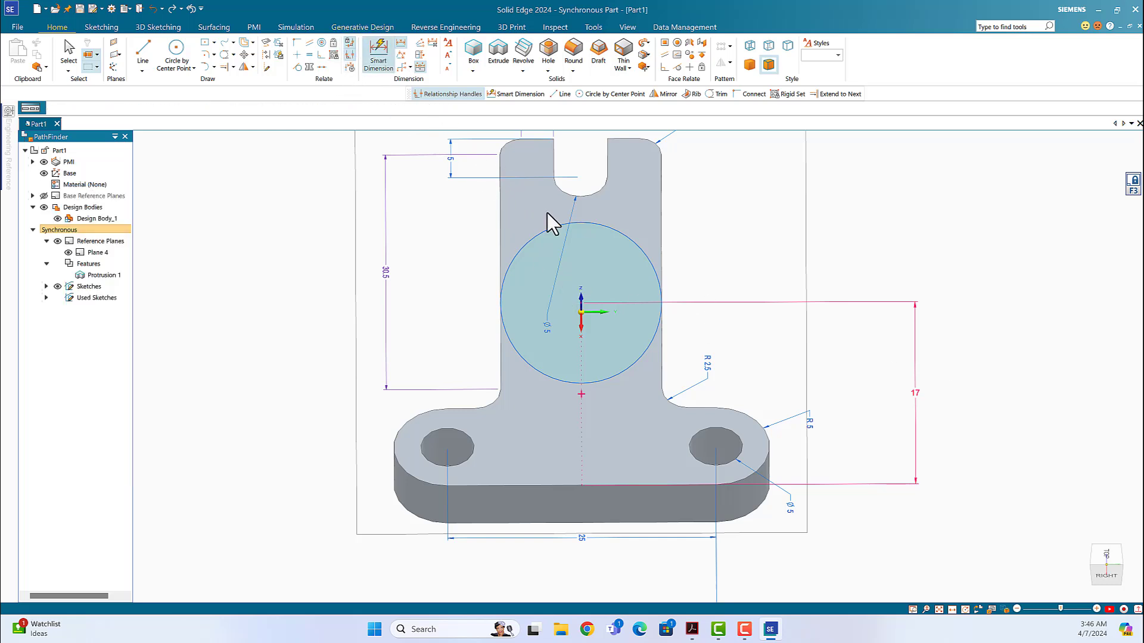
left_click(641, 227)
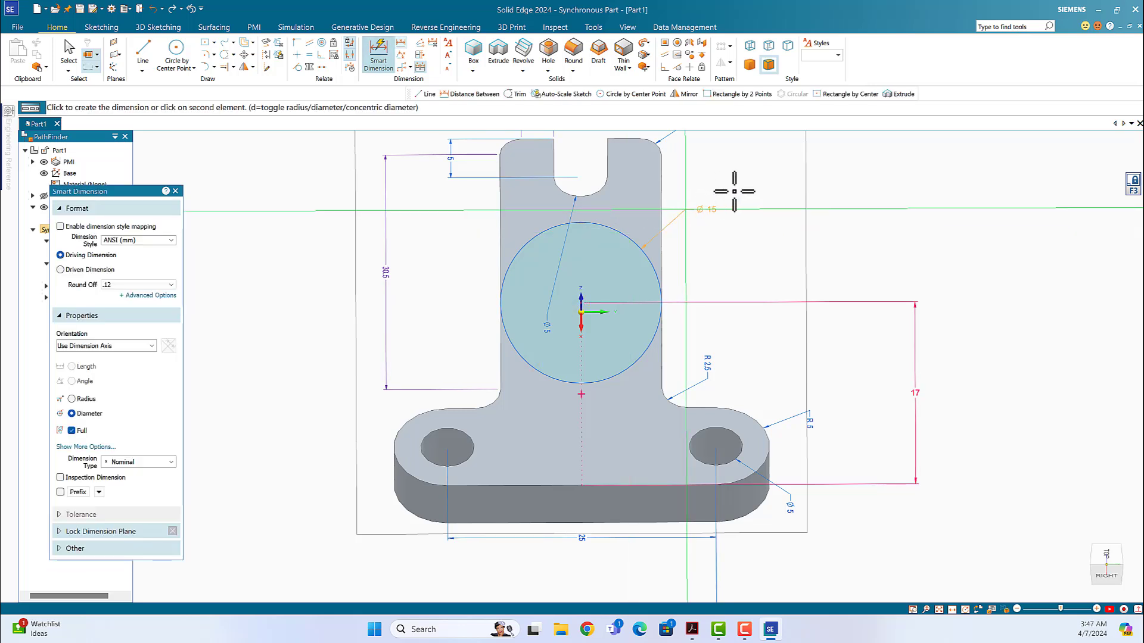
left_click(749, 174)
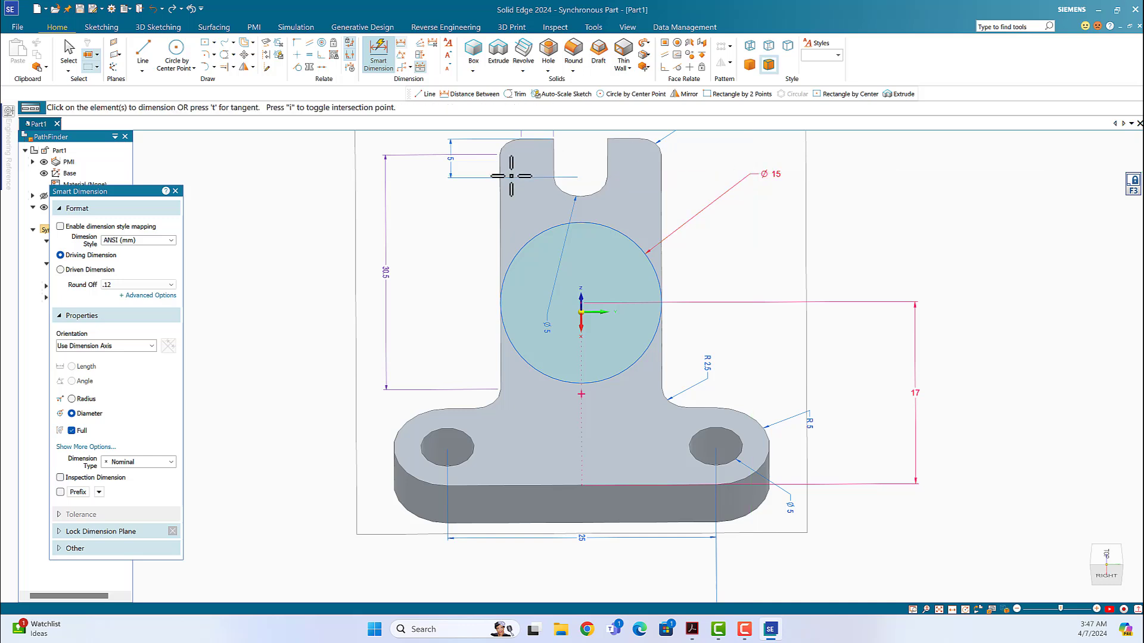
left_click(145, 53)
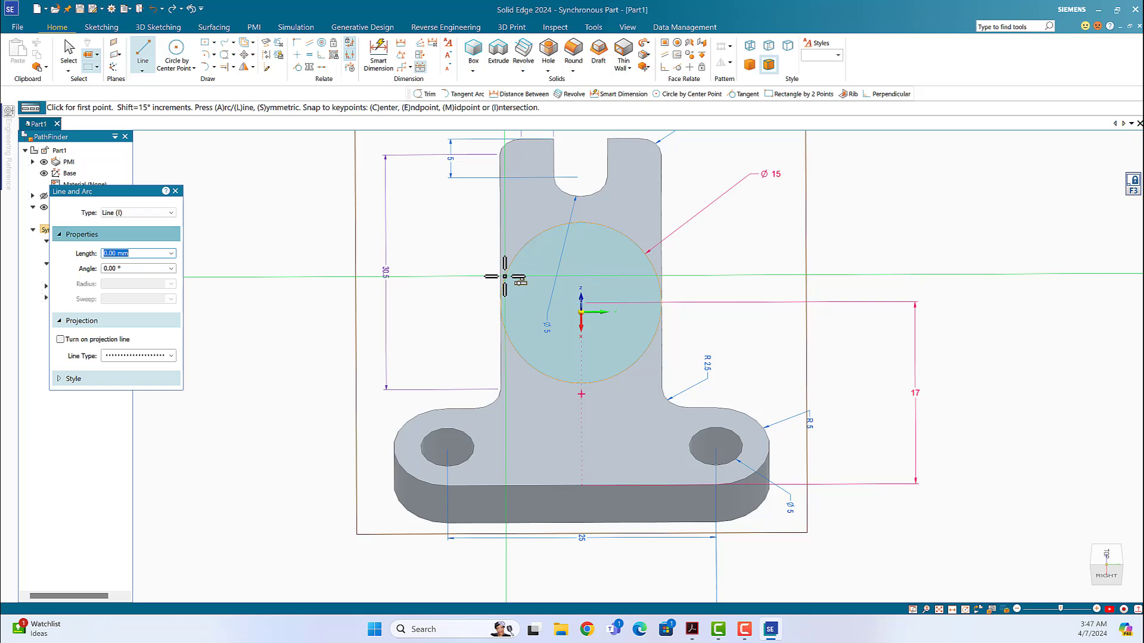
left_click(505, 276)
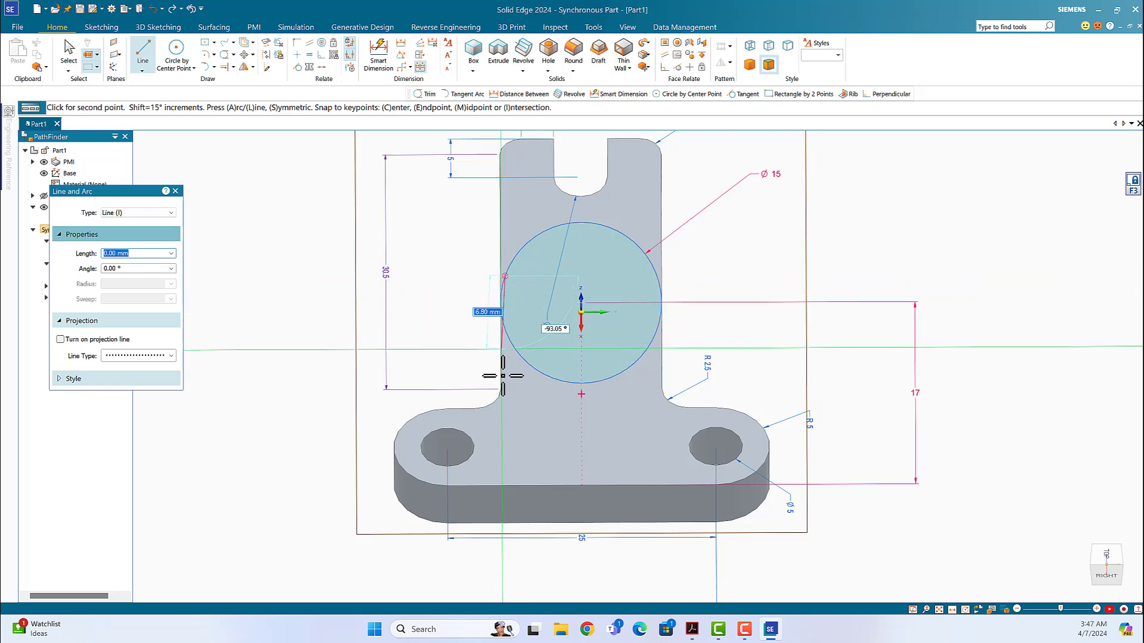
right_click(441, 223)
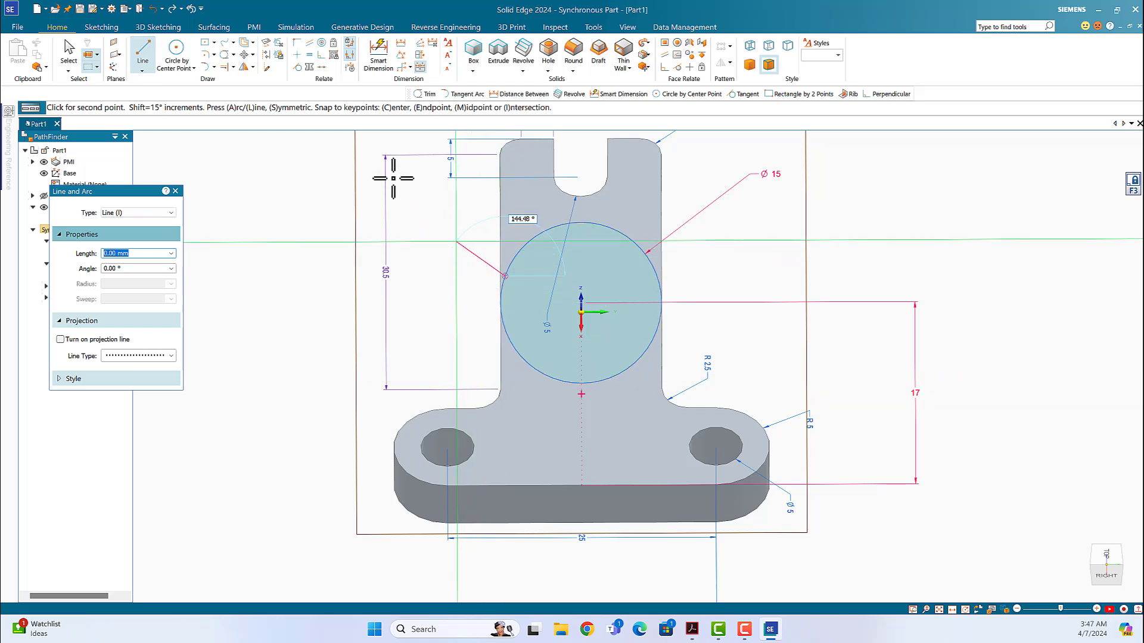
Draw a 17 mm line at -90° from the circle's left quadrant, continuing with a line about 16.6 mm long along the lug end's straight edge
left_click(147, 52)
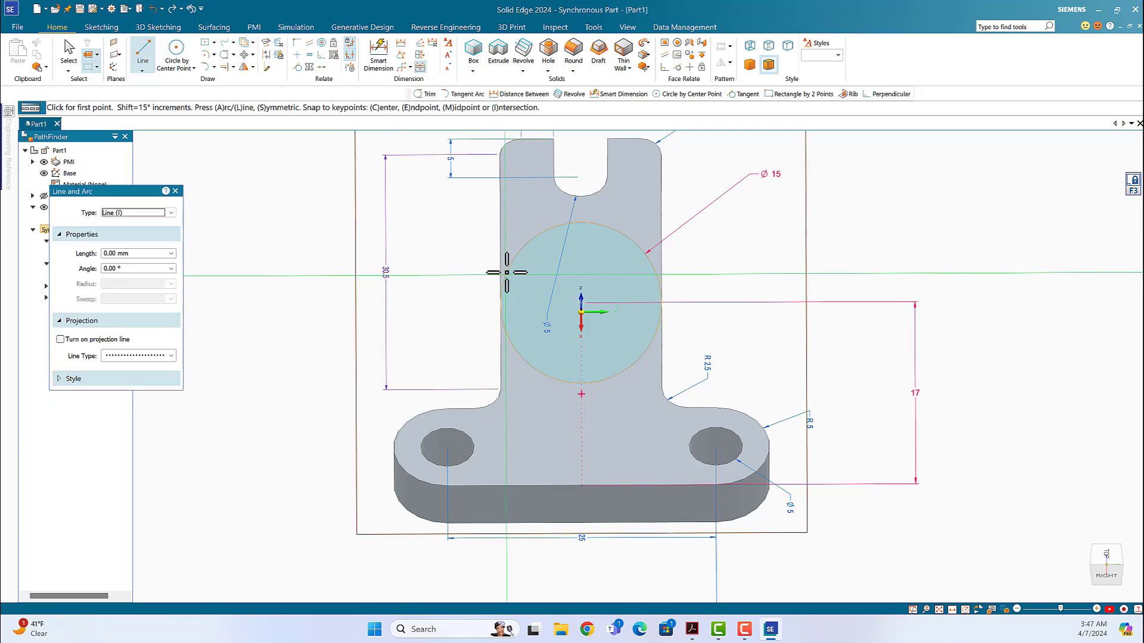
key("Tab")
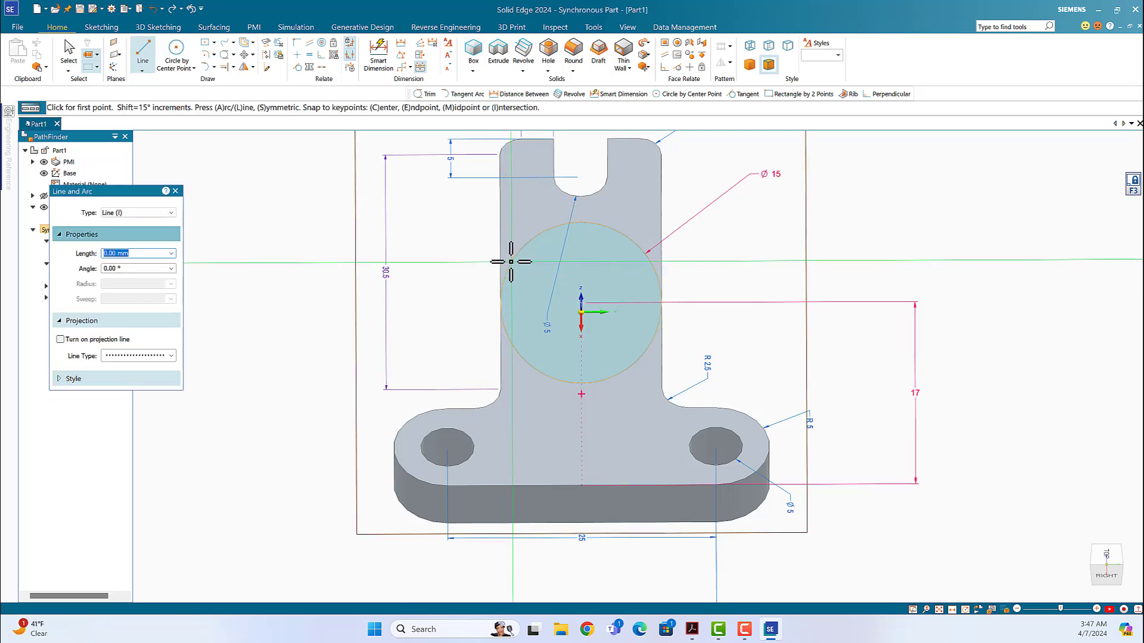
left_click(500, 297)
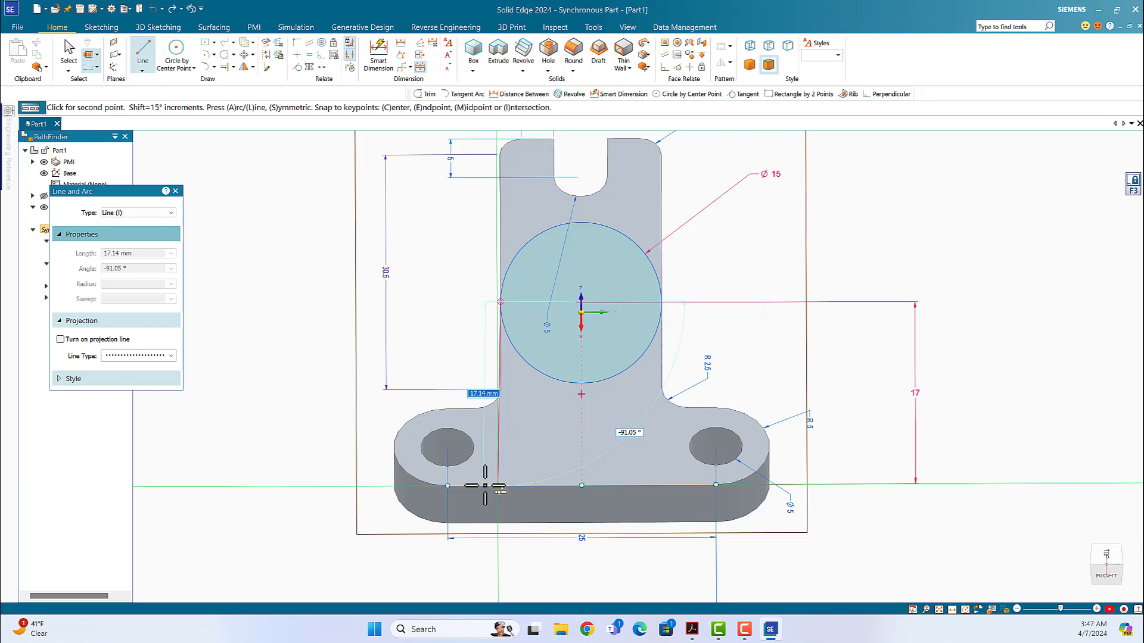
type("17")
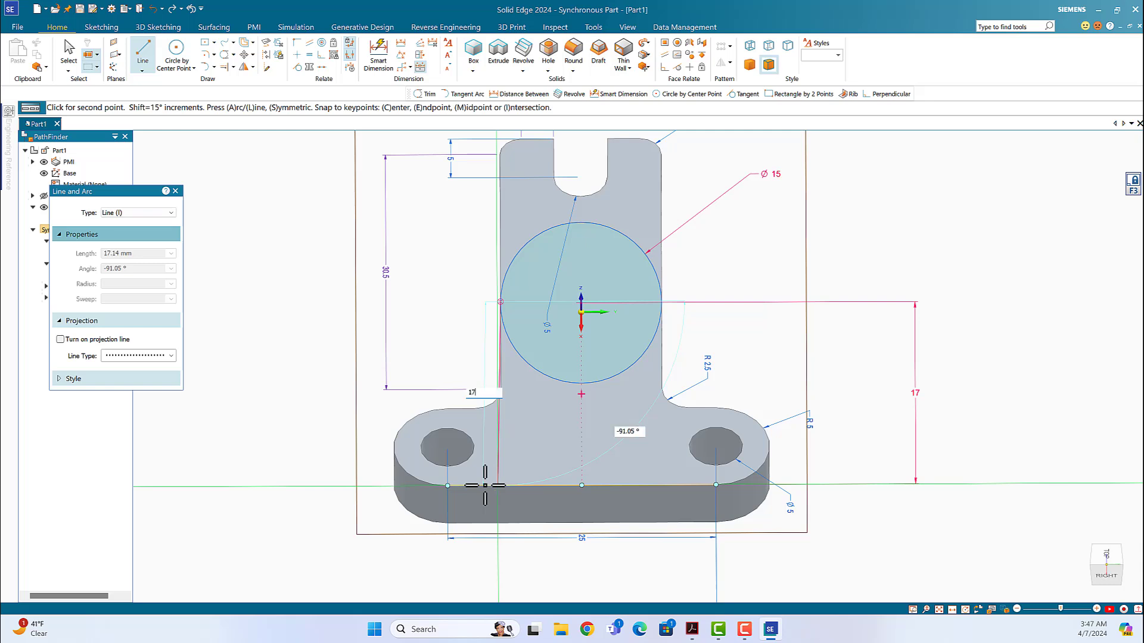
key("Tab")
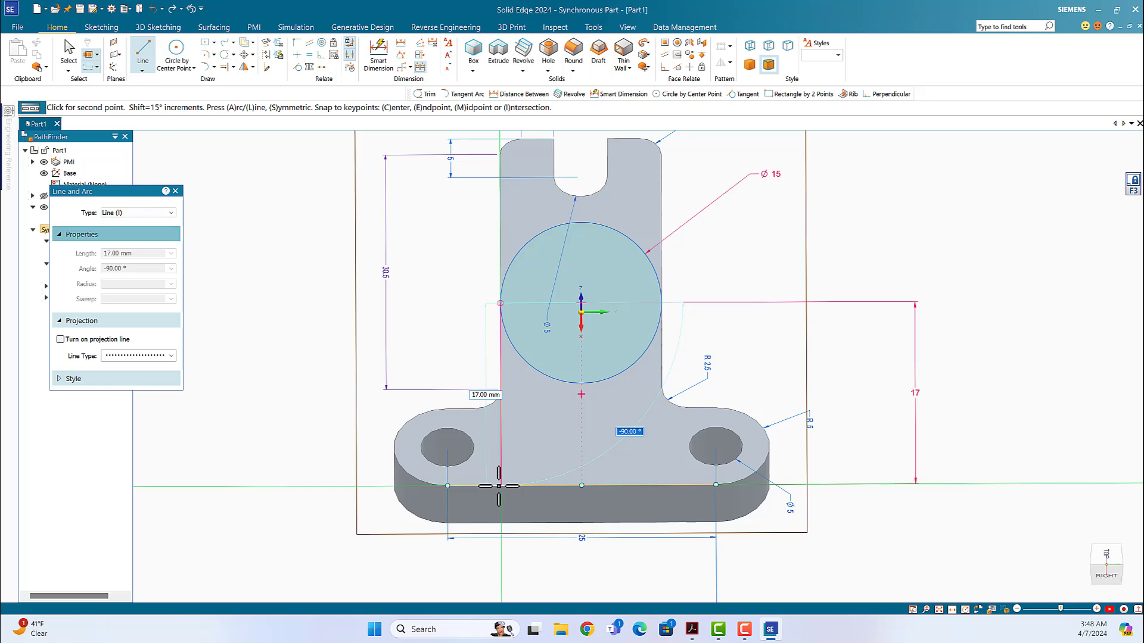
left_click(500, 486)
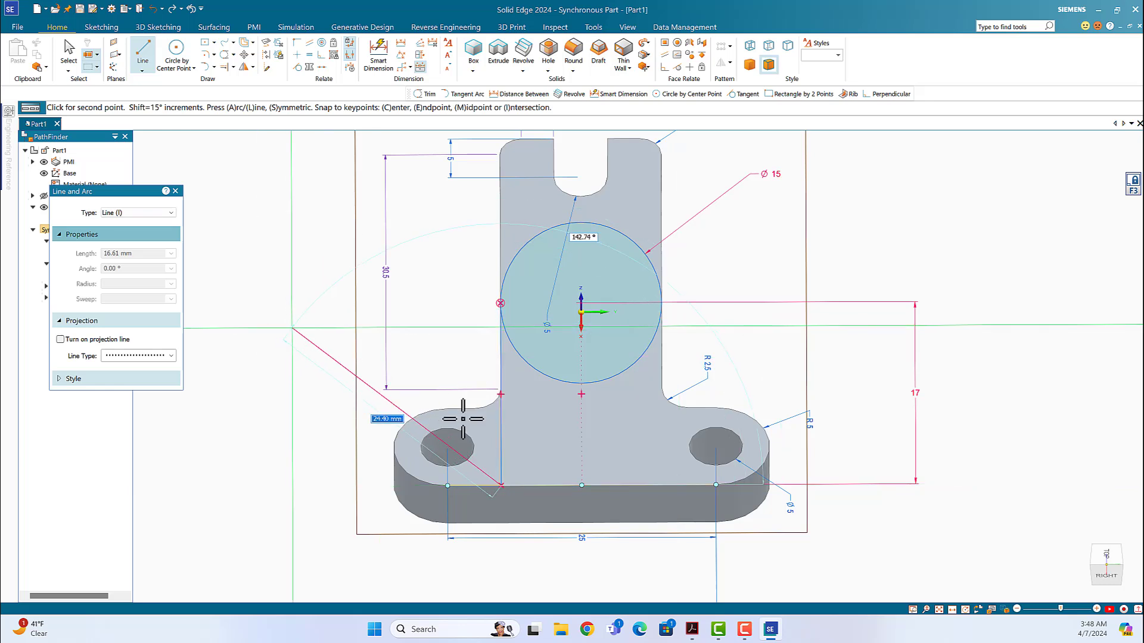
left_click(678, 485)
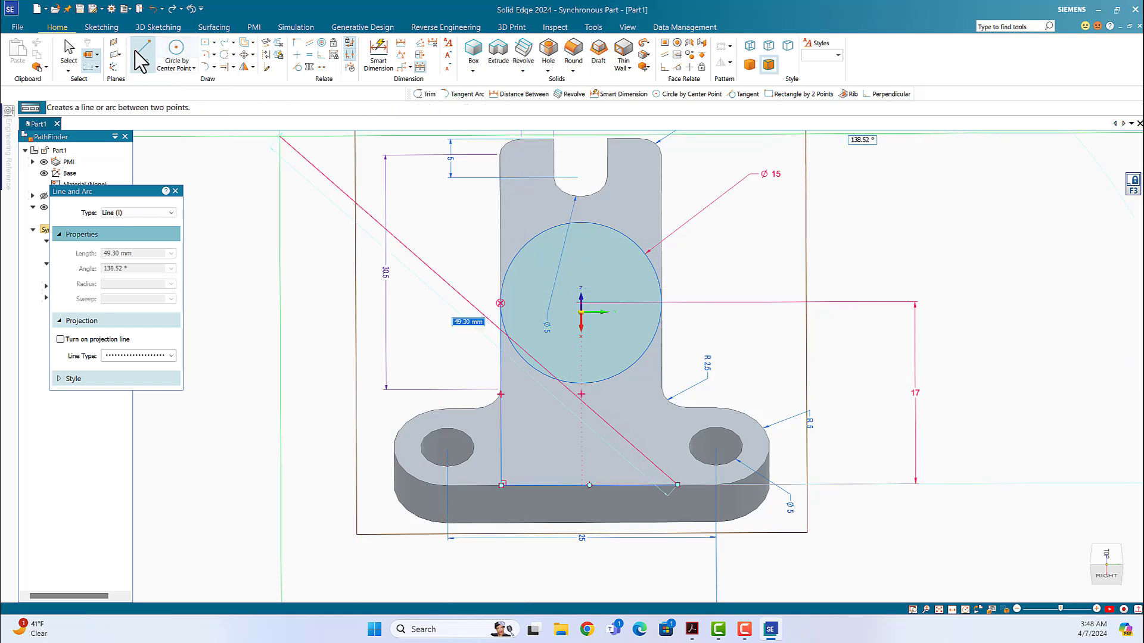
key("Escape")
Draw a vertical line from the circle's right quadrant down to the horizontal line on the lug end's straight edge
key("l")
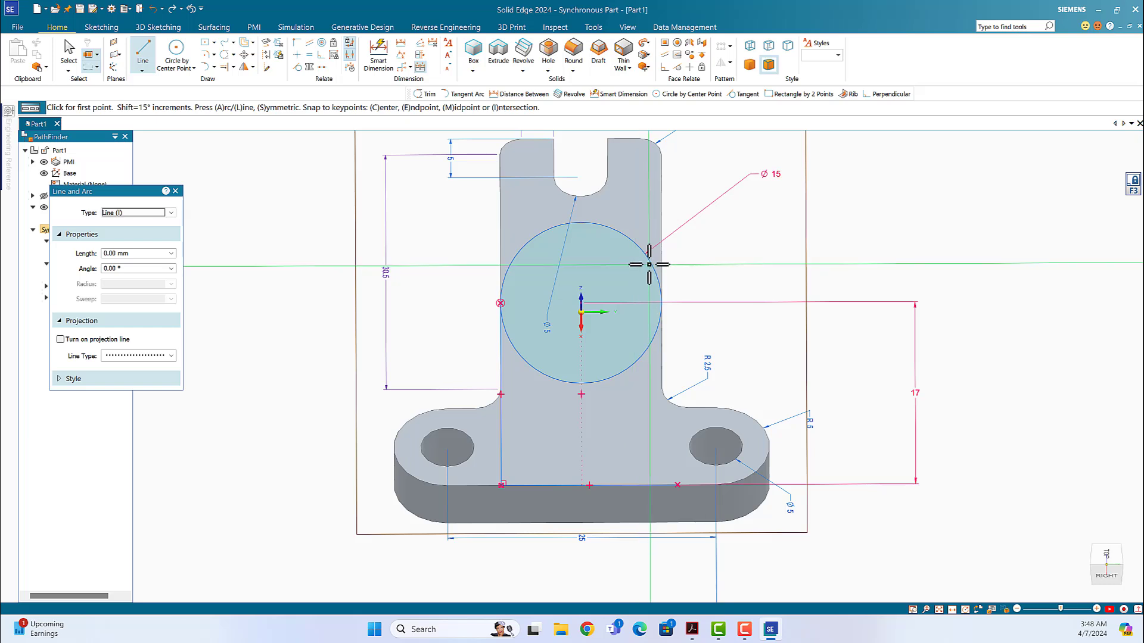
left_click(648, 259)
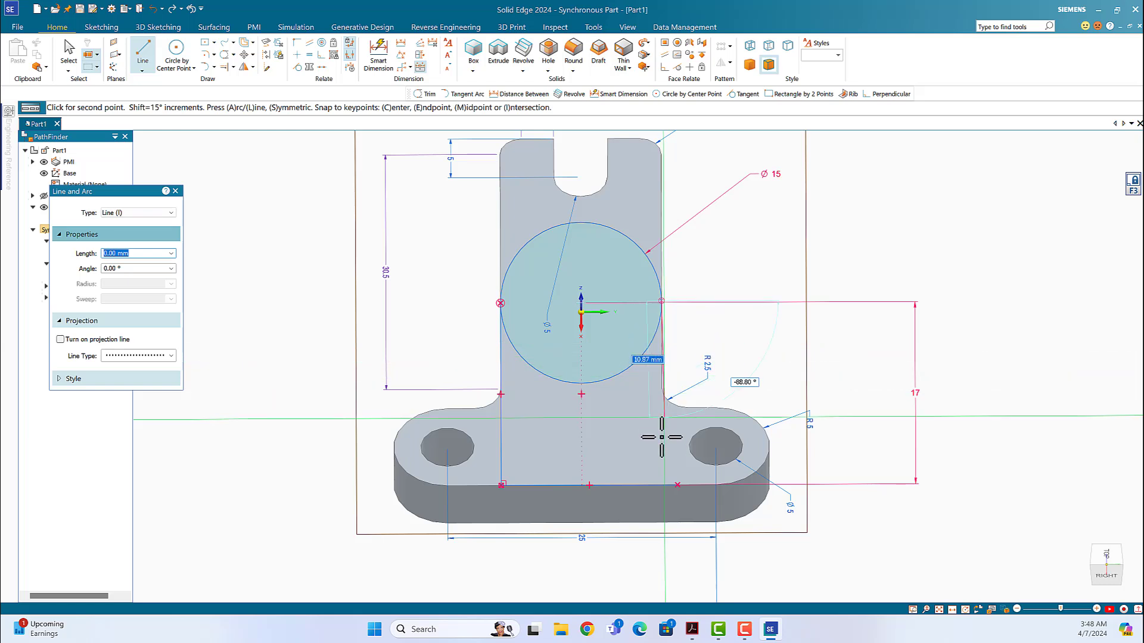
left_click(660, 484)
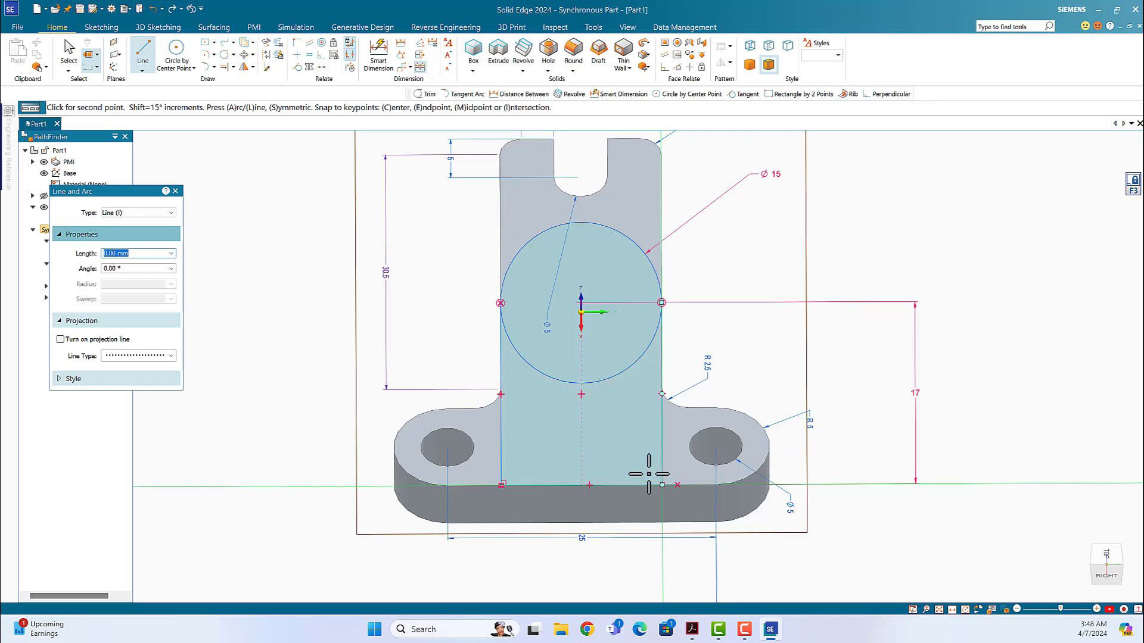
right_click(292, 352)
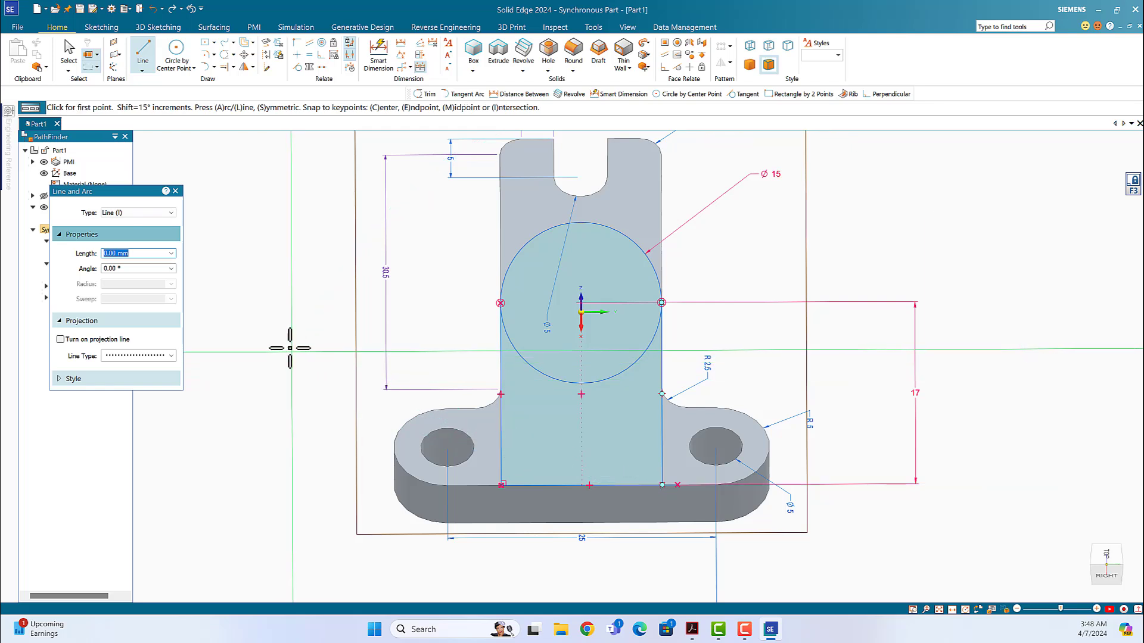
Trim the horizontal line's overhang beyond the right vertical line and remove the circle's lower arc to form one closed profile
left_click(224, 54)
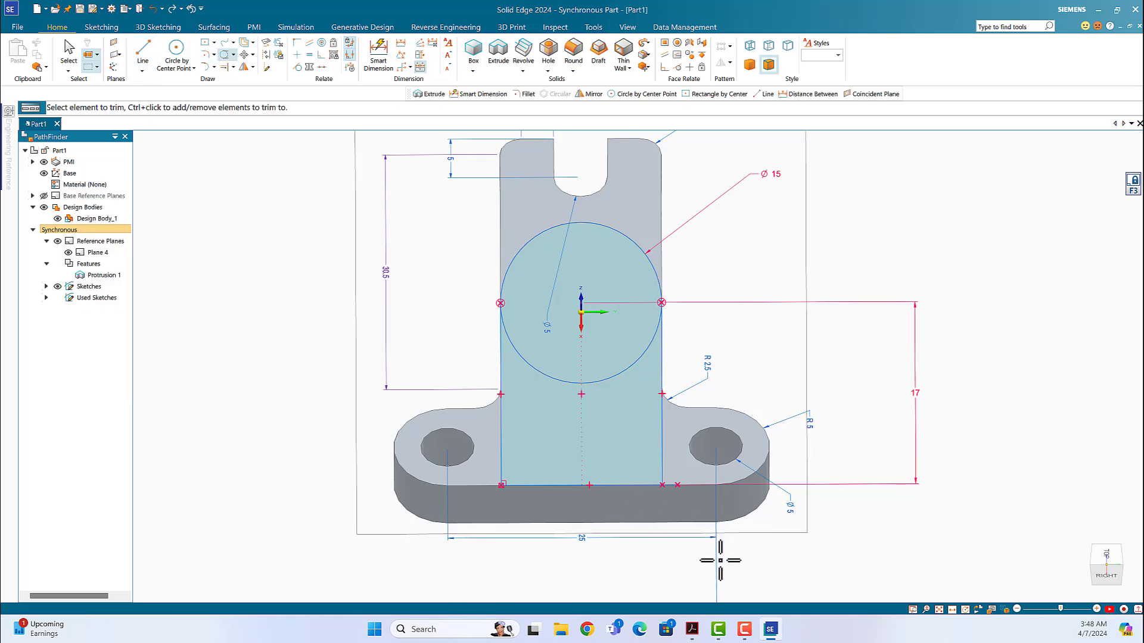
left_click(912, 609)
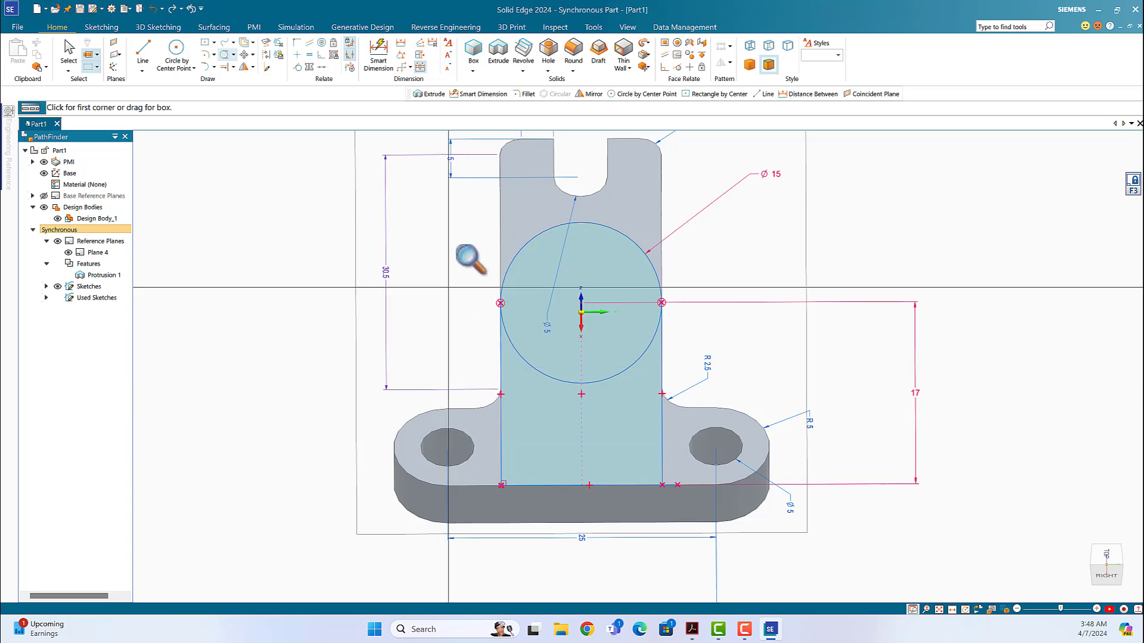
left_click_drag(462, 221, 536, 480)
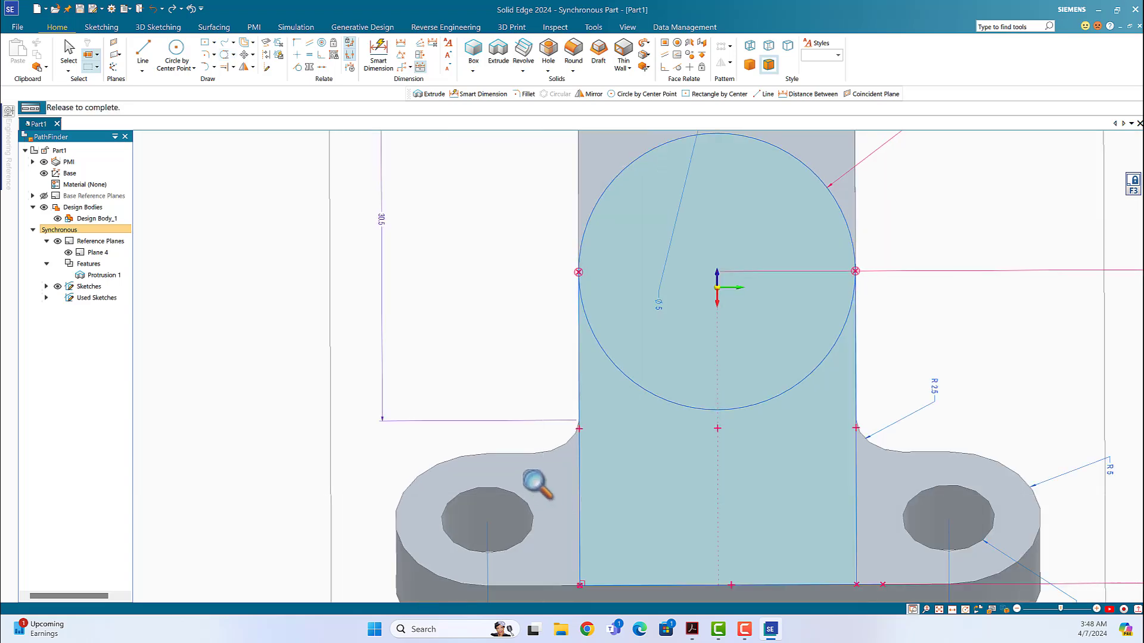
left_click(224, 54)
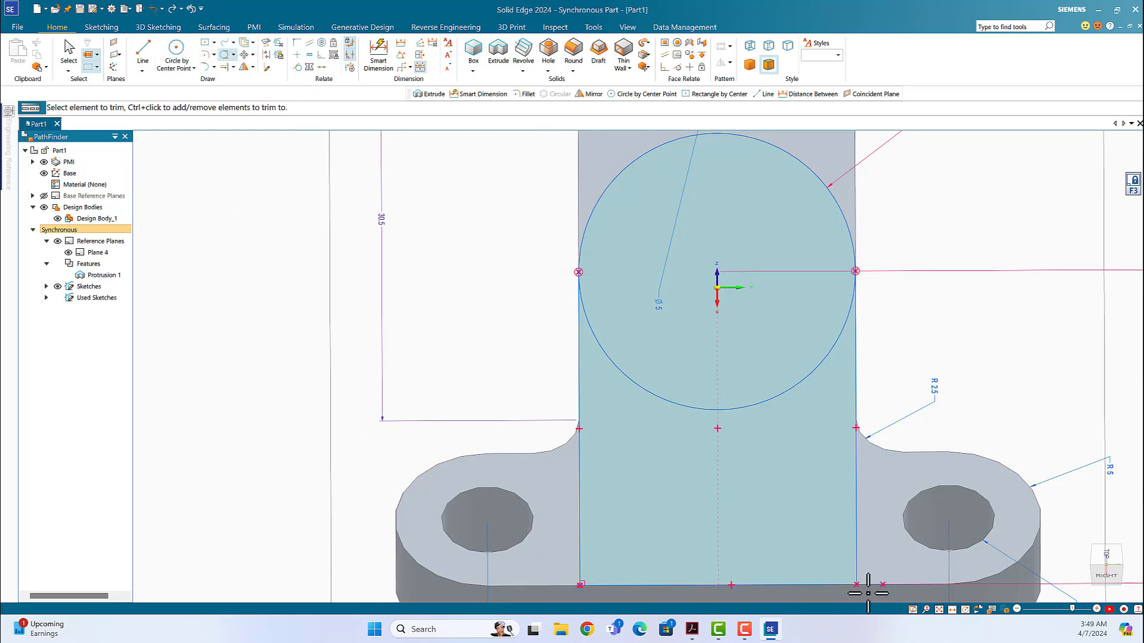
mouse_move(868, 593)
left_mouse_down()
mouse_move(869, 576)
mouse_move(856, 612)
left_mouse_up()
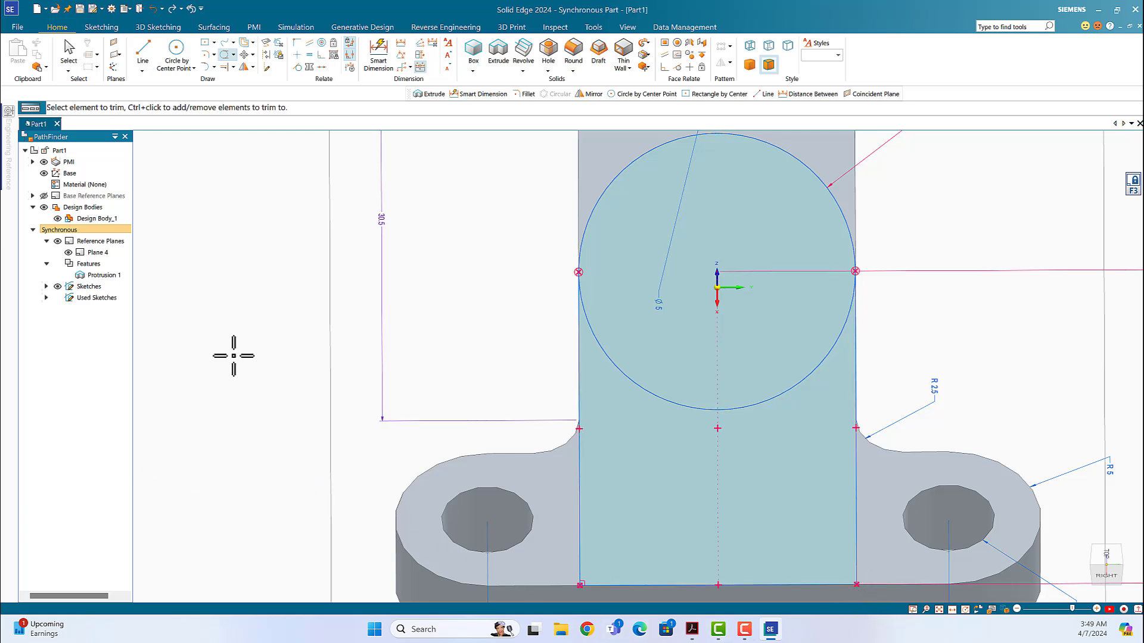
left_click_drag(681, 403, 677, 407)
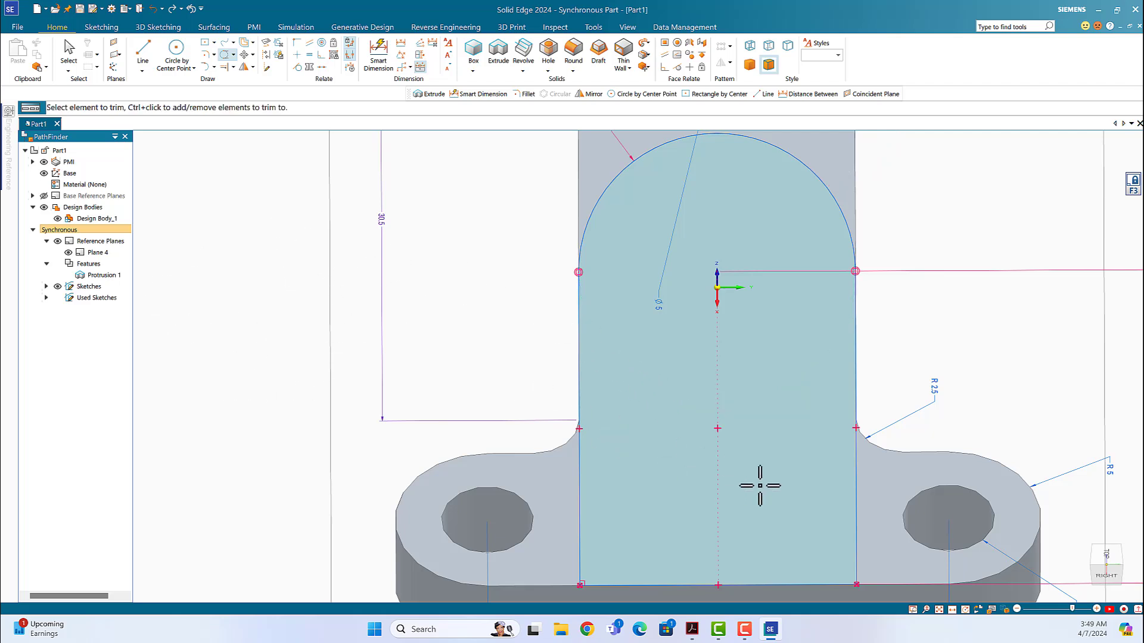
Extrude the round-topped profile on the angled plane toward the slotted base with the Through Next extent
left_click(1083, 590)
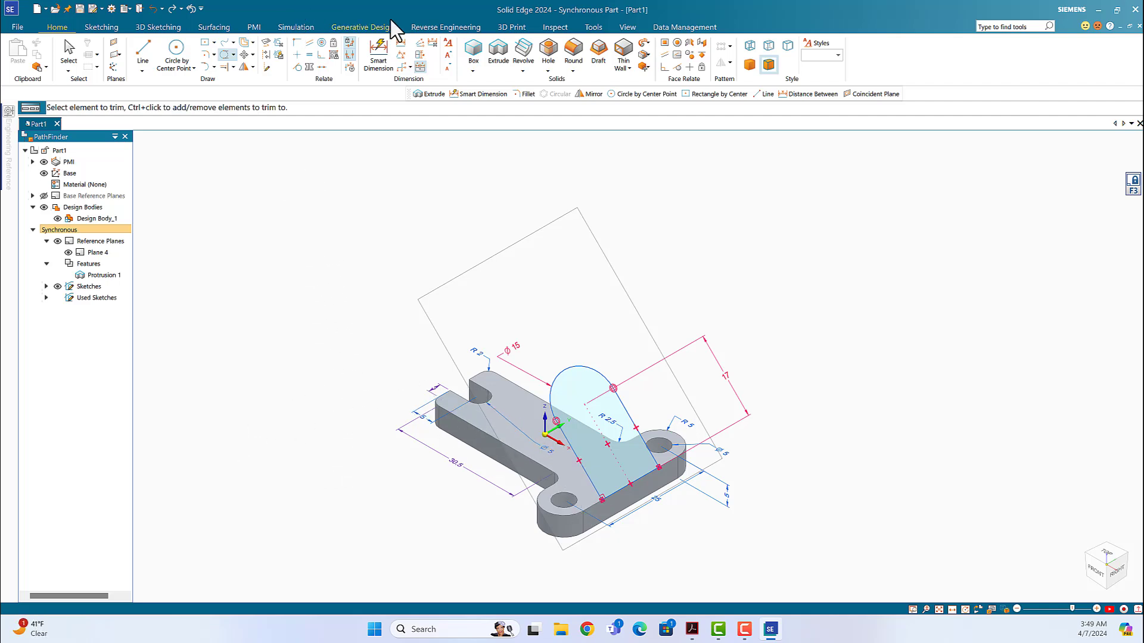
left_click(68, 53)
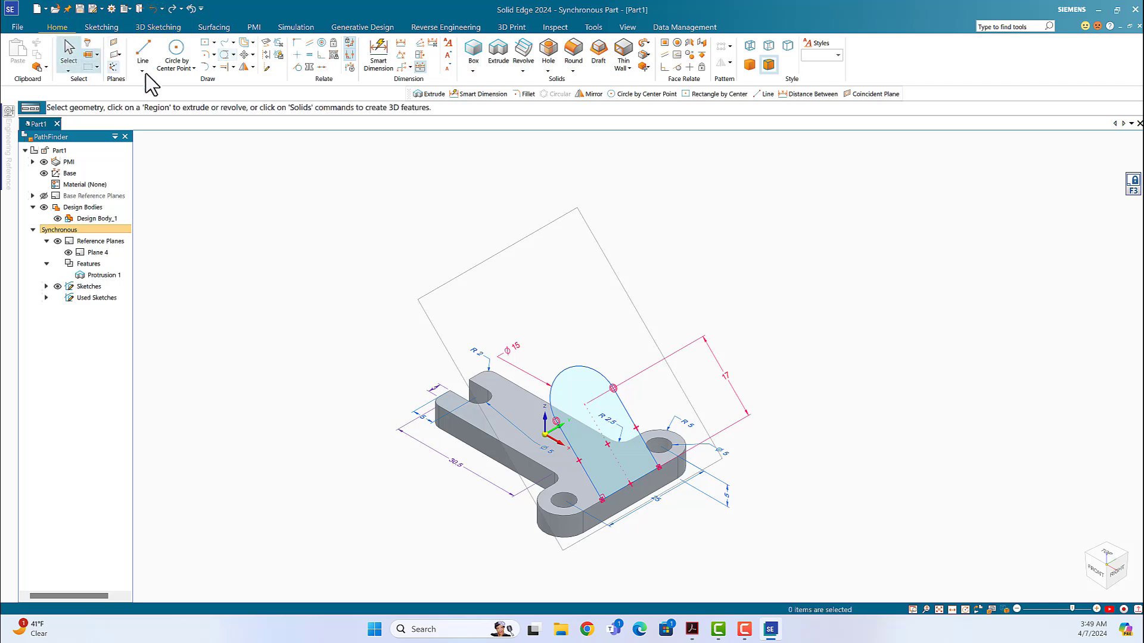
left_click(571, 398)
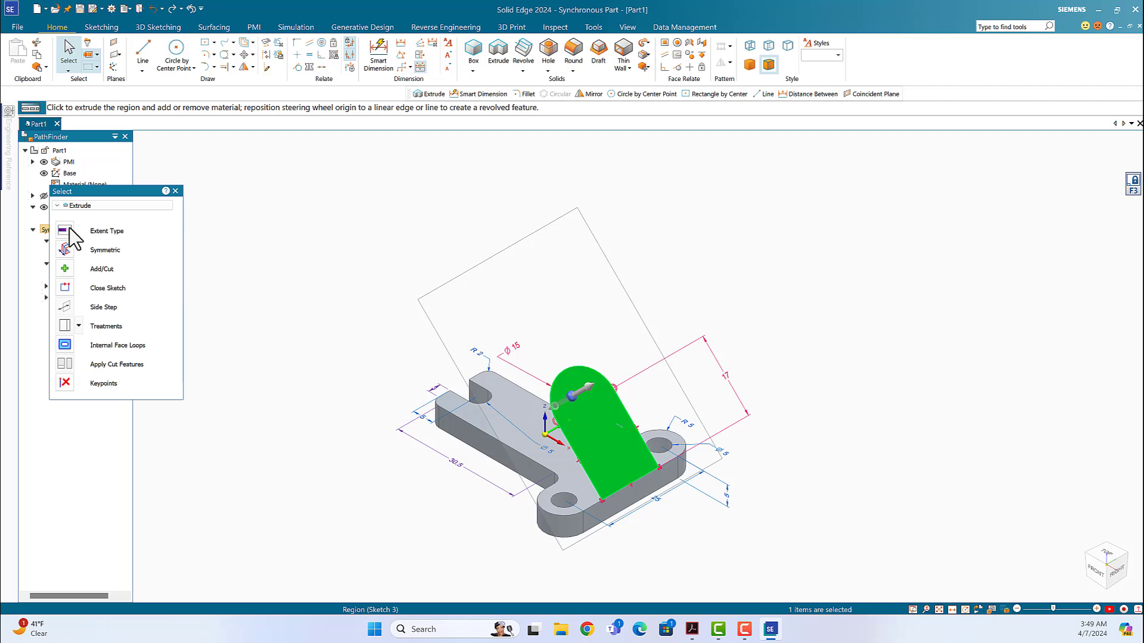
left_click(111, 238)
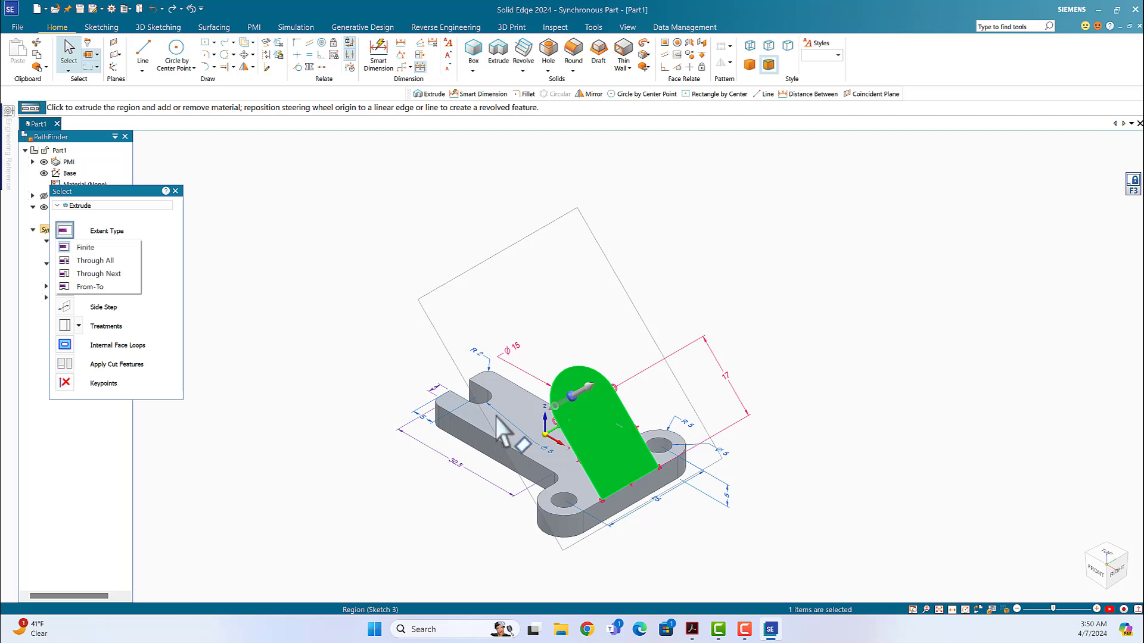
left_click(550, 411)
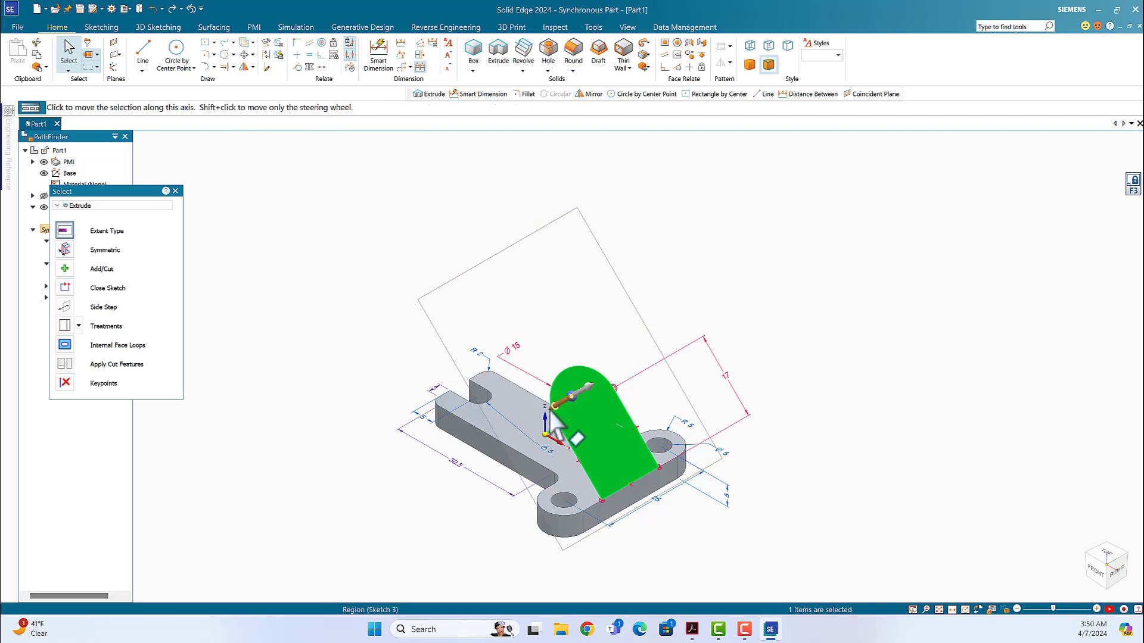
left_click(570, 396)
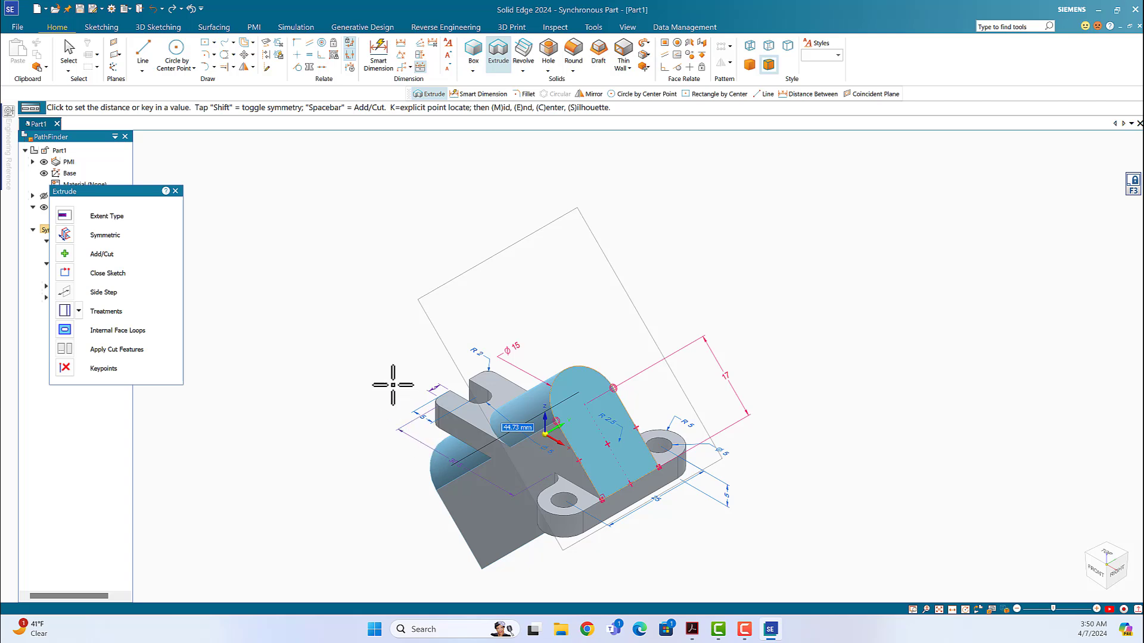
left_click(69, 219)
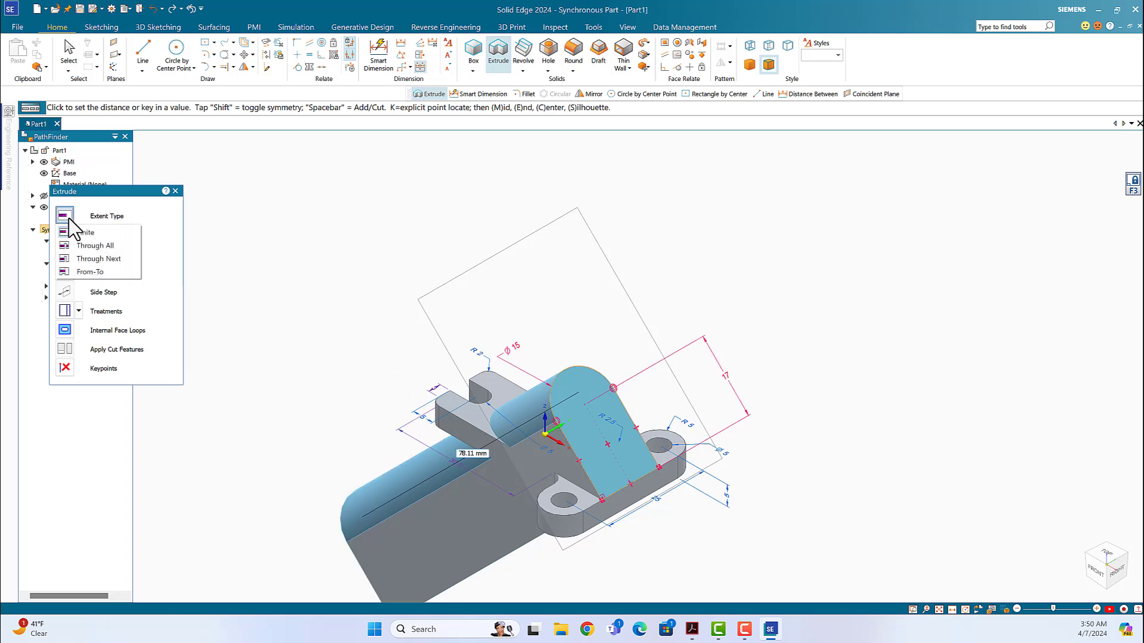
left_click(91, 259)
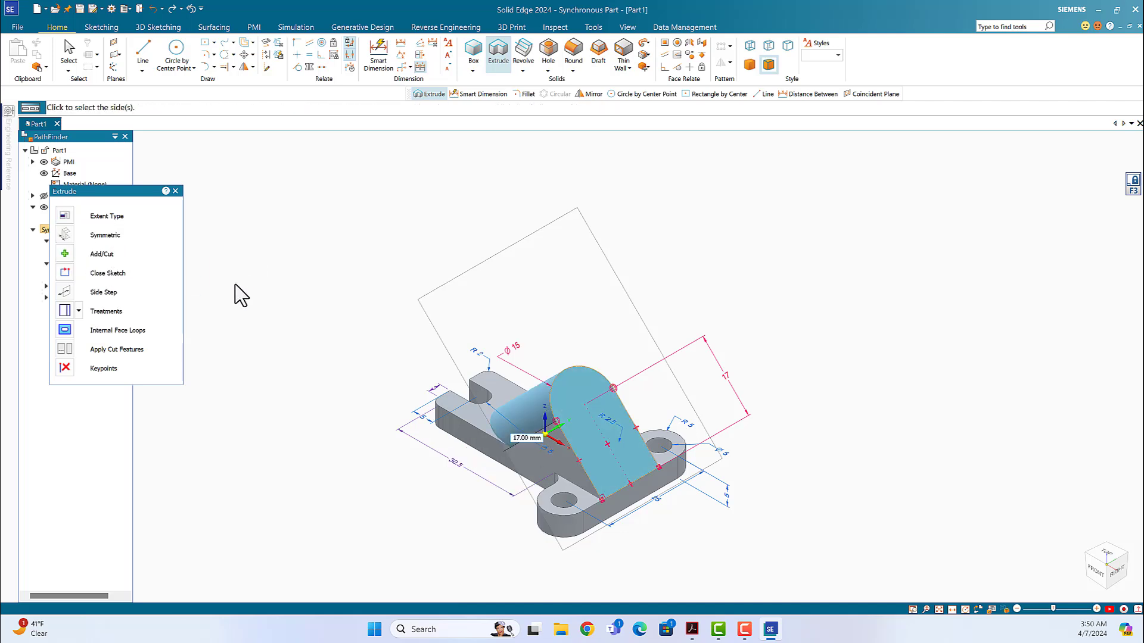
left_click(410, 473)
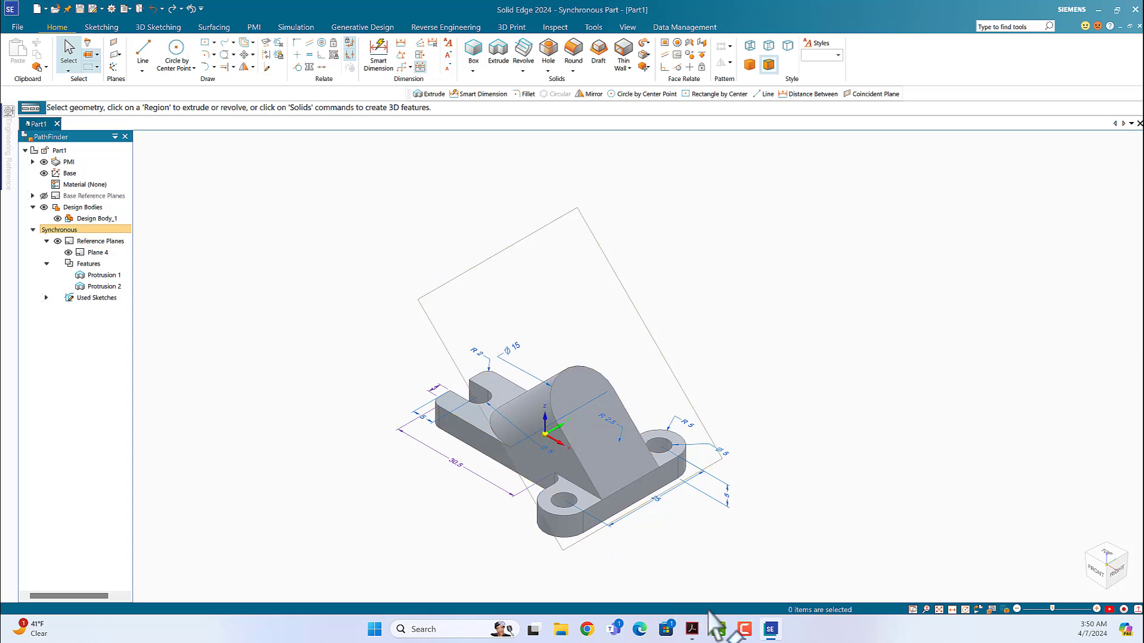
Check the boss hole's diameter in the PDF drawing, return to the part and start a center-point circle
left_click(771, 630)
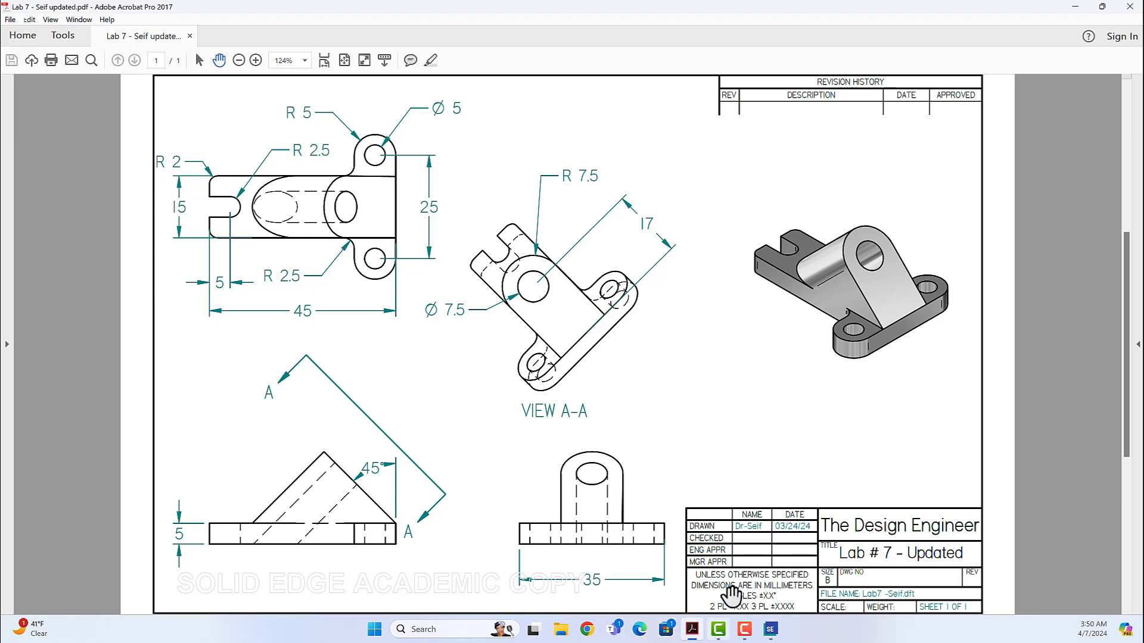
left_click(771, 630)
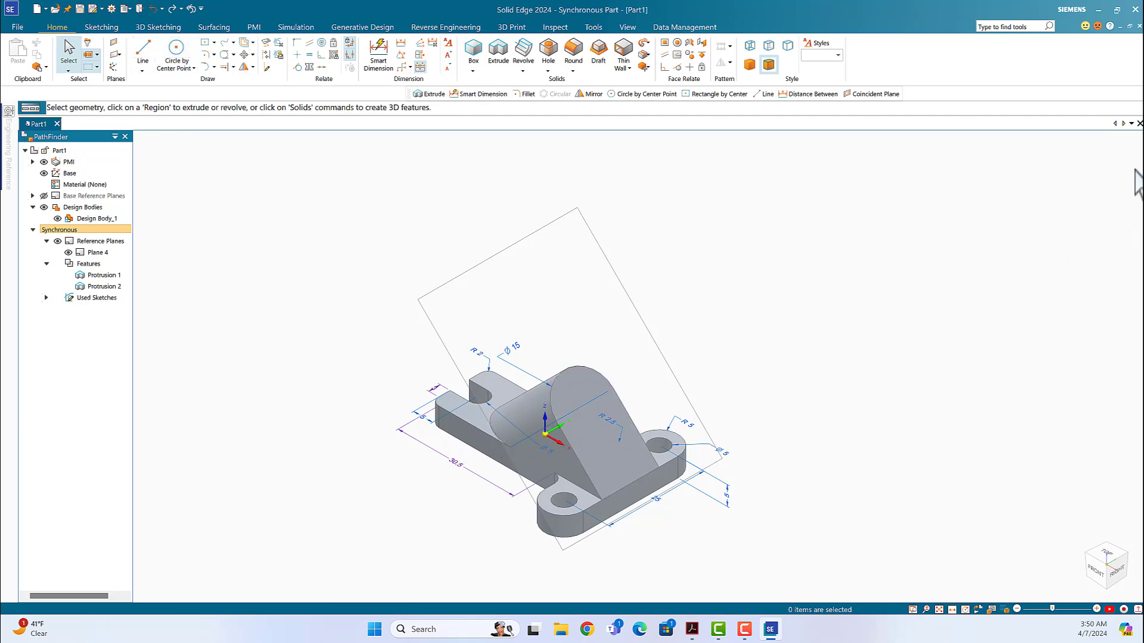
left_click(175, 58)
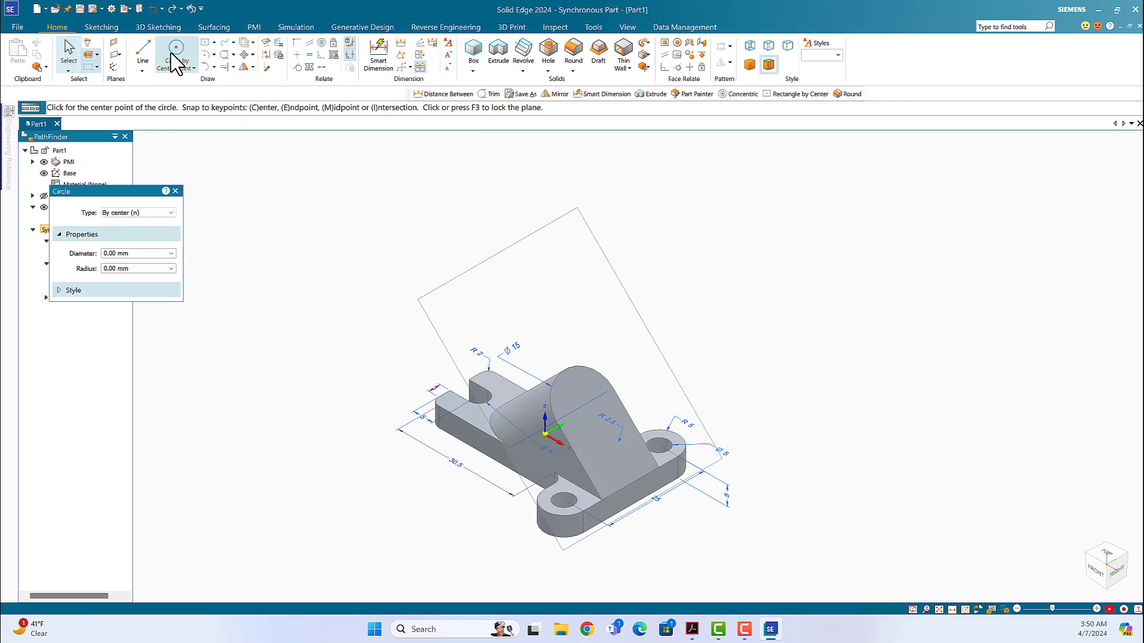
left_click(427, 316)
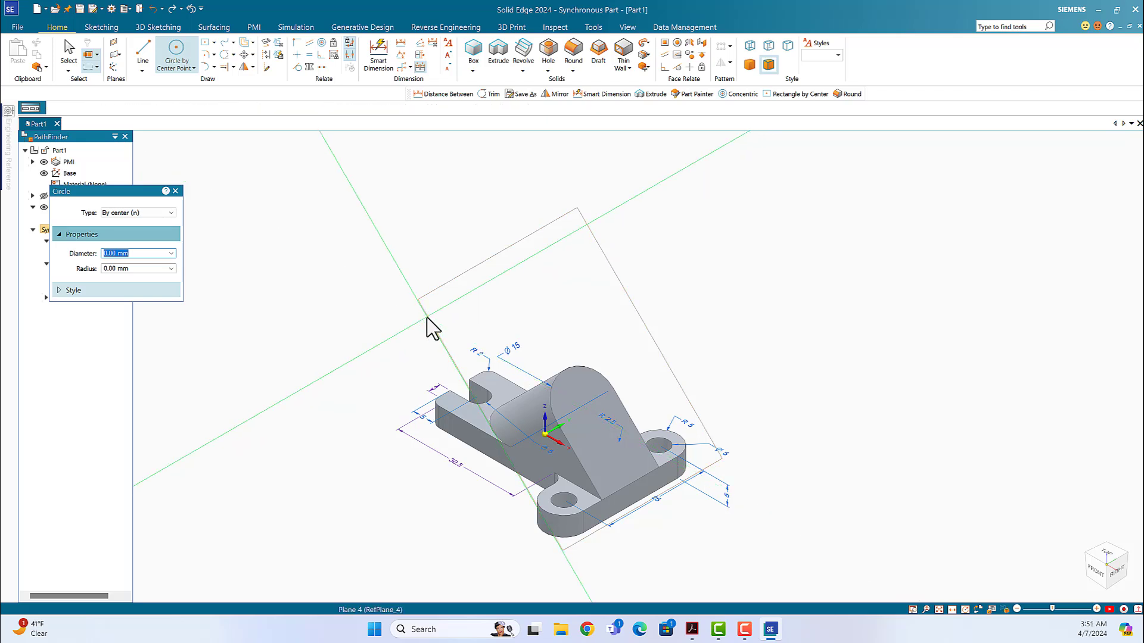
left_click(427, 317)
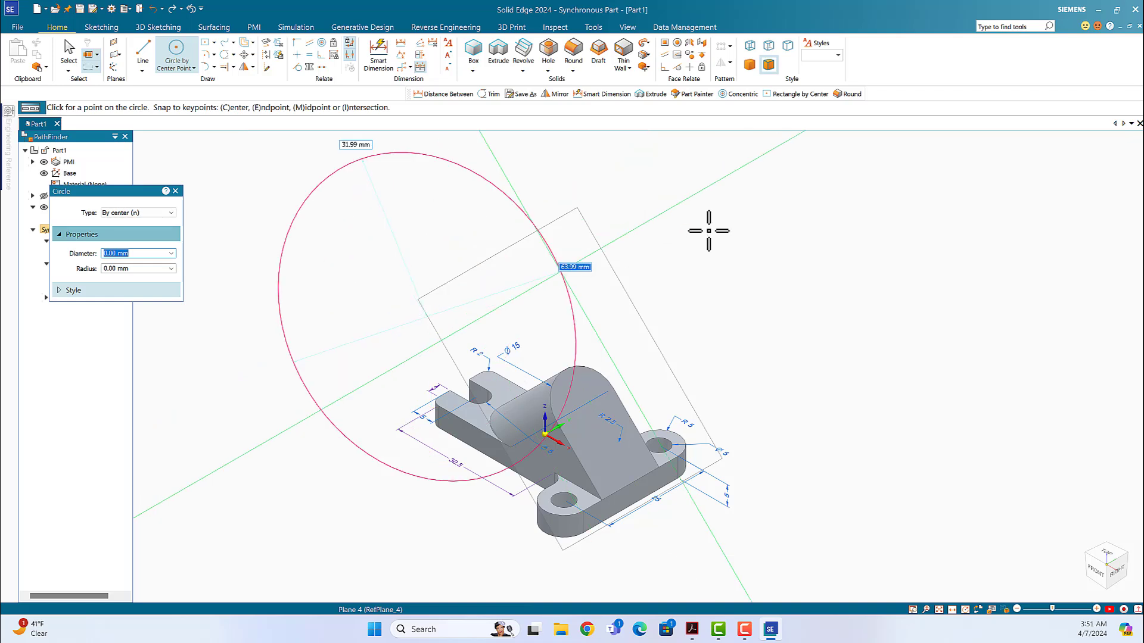
right_click(407, 202)
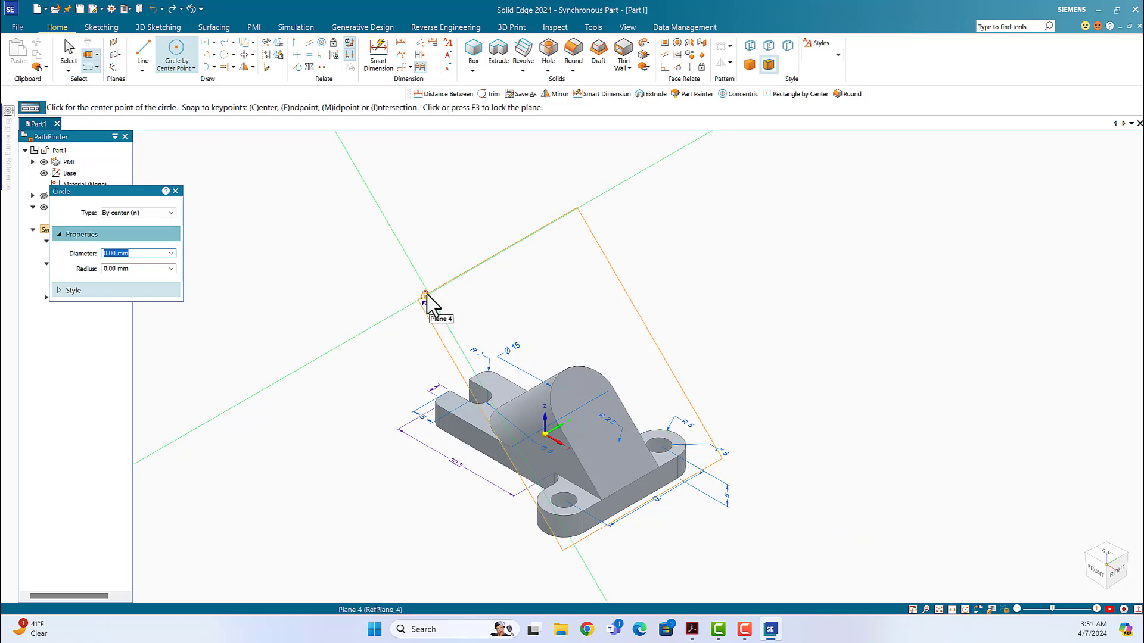
Lock sketching to the angled plane and place a 7.5 mm diameter circle concentric with the boss's rounded top
left_click(425, 296)
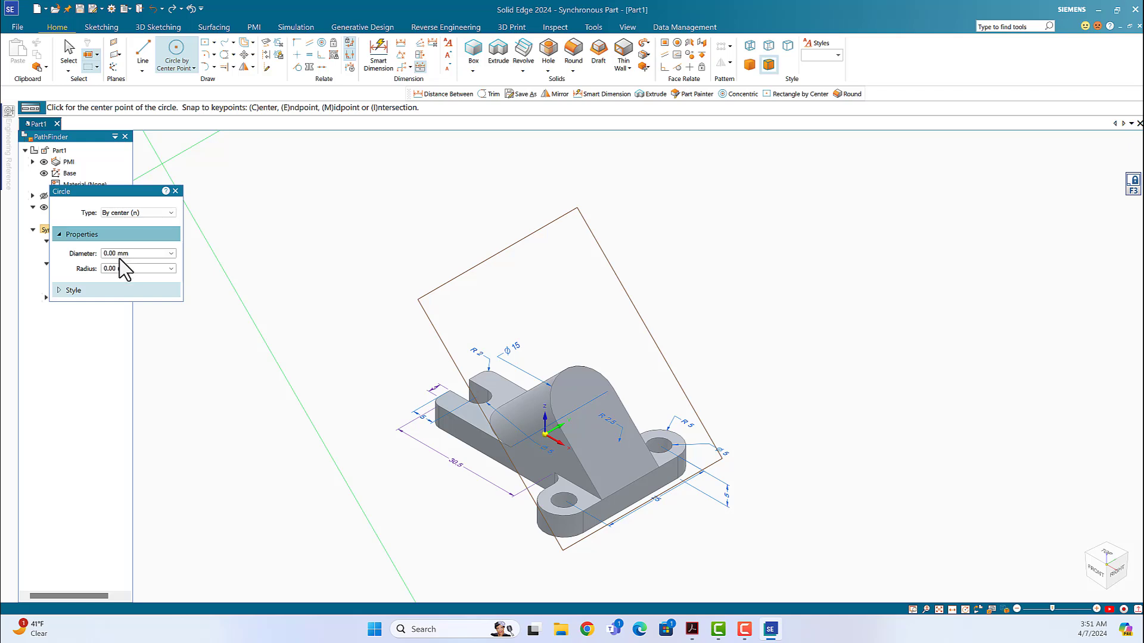
left_click(121, 255)
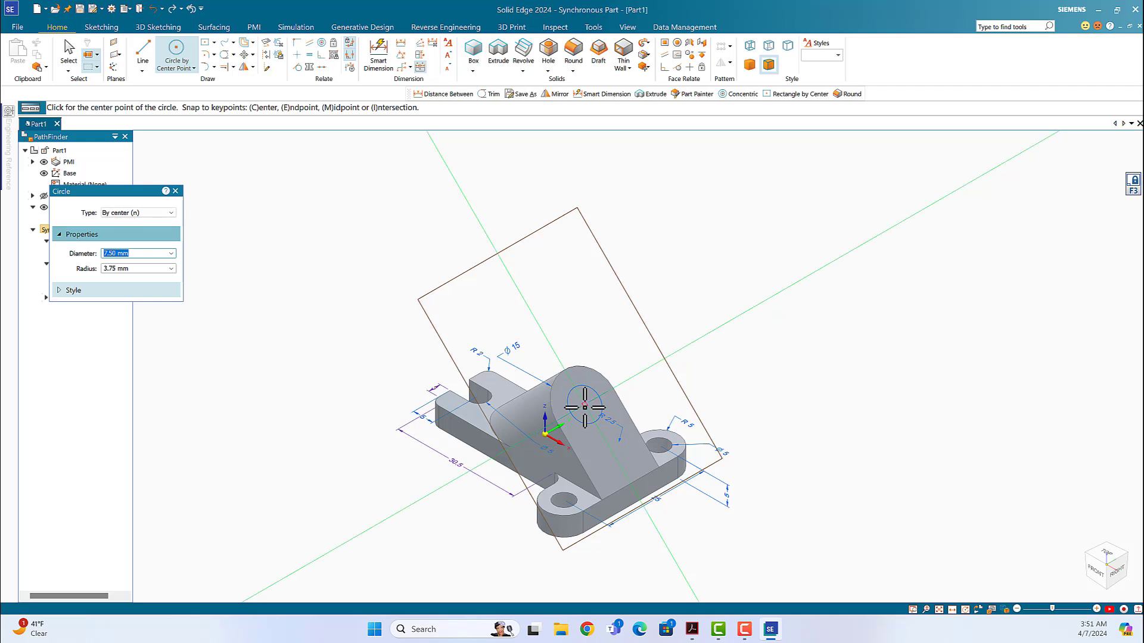
left_click(585, 408)
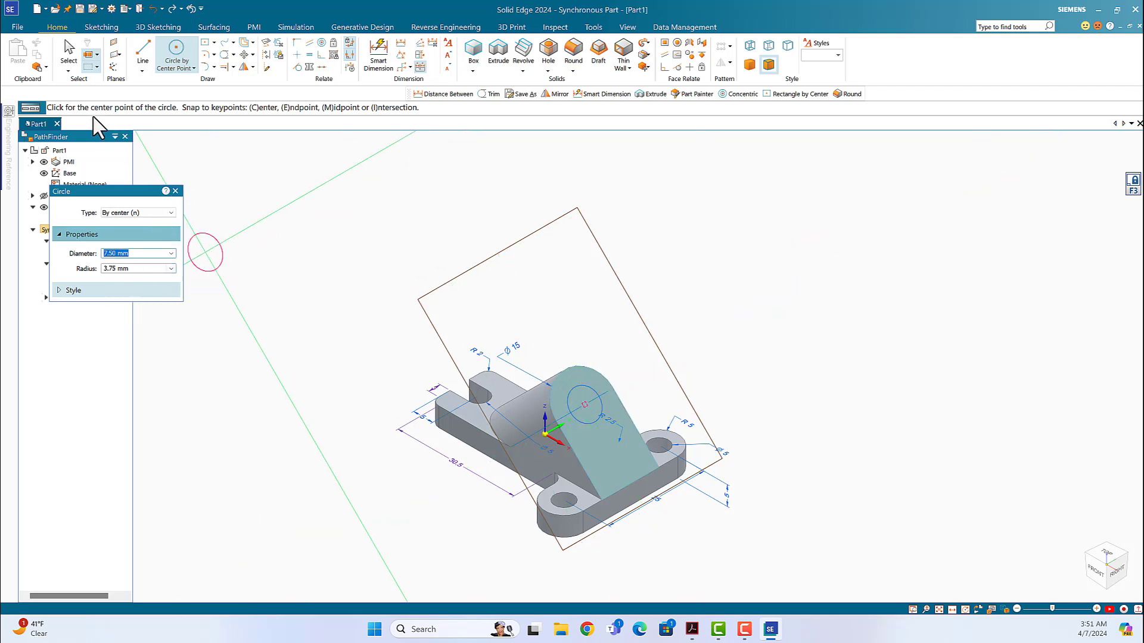
left_click(70, 52)
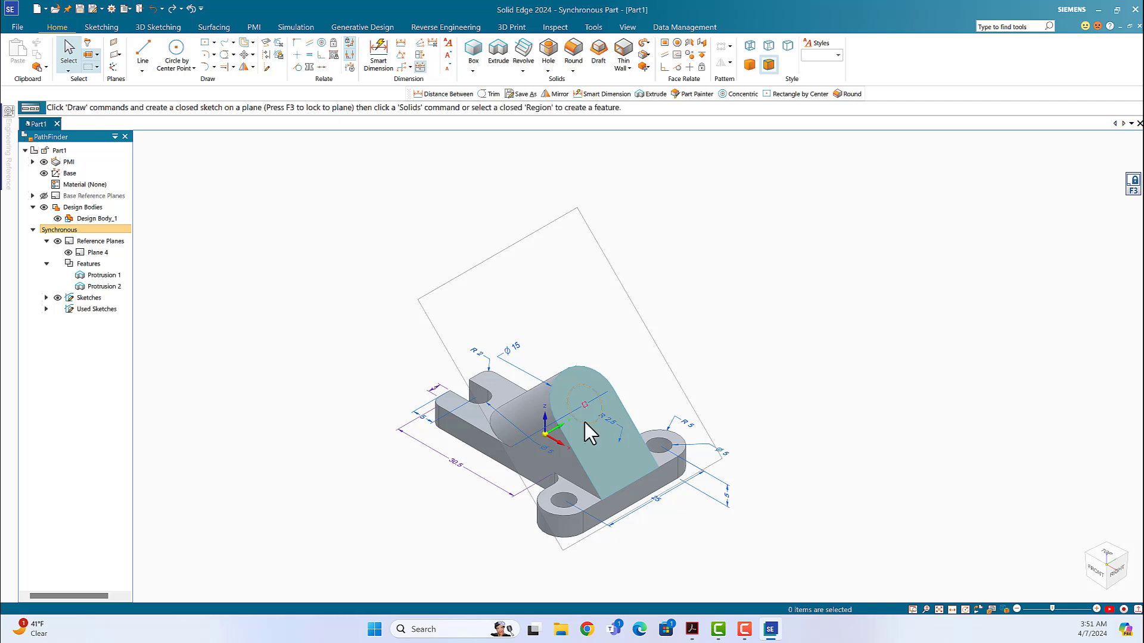
left_click(574, 403)
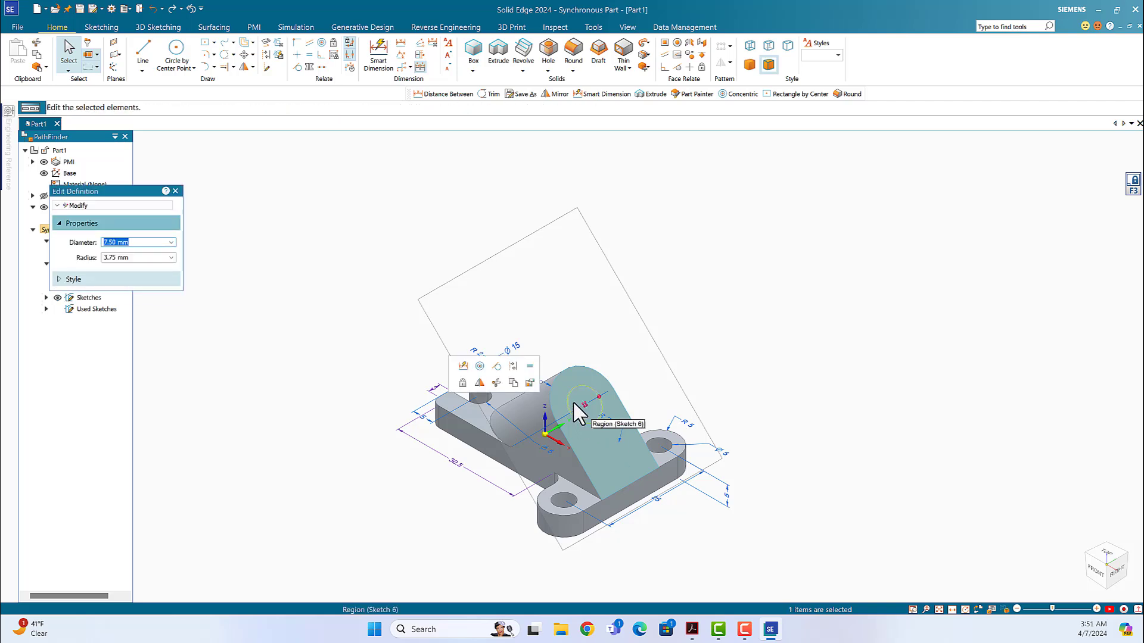
right_click(569, 404)
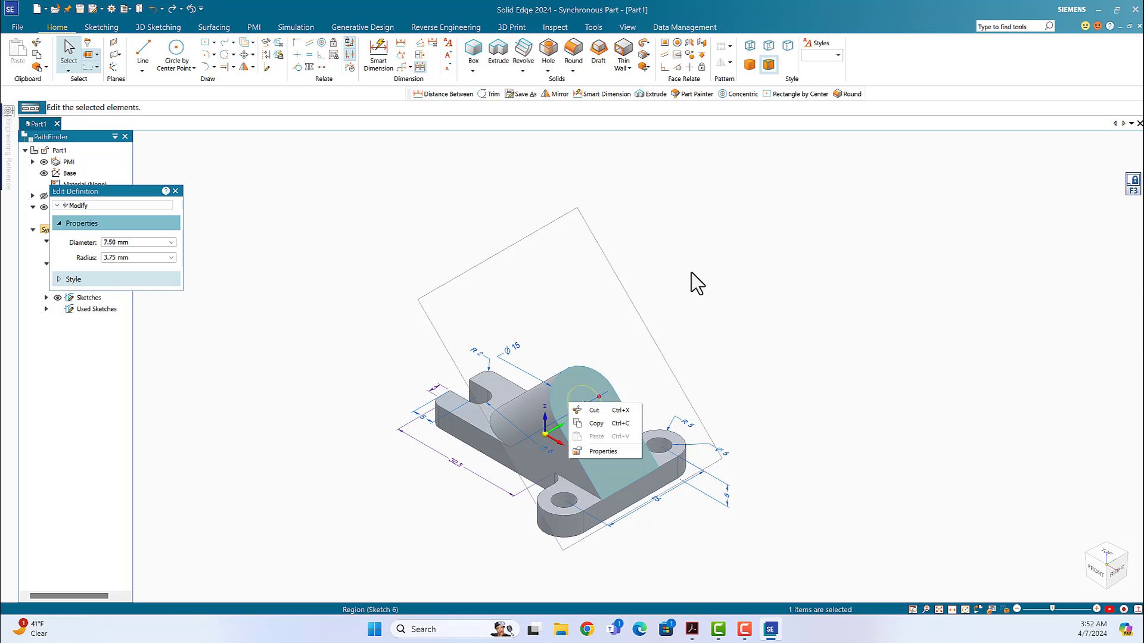
left_click(674, 239)
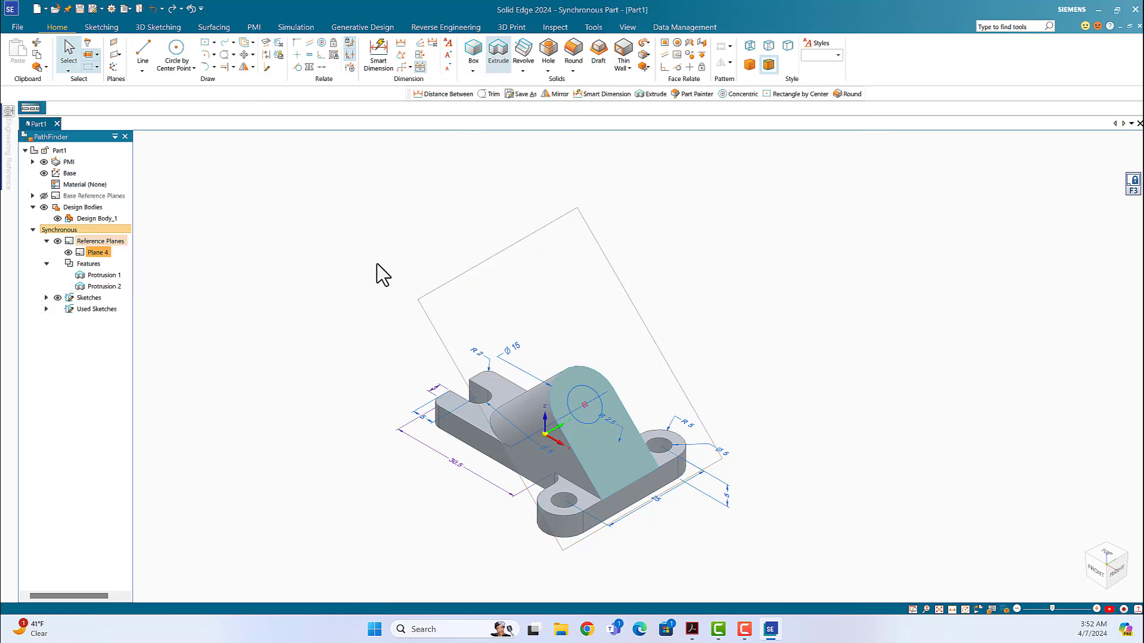
left_click(568, 411)
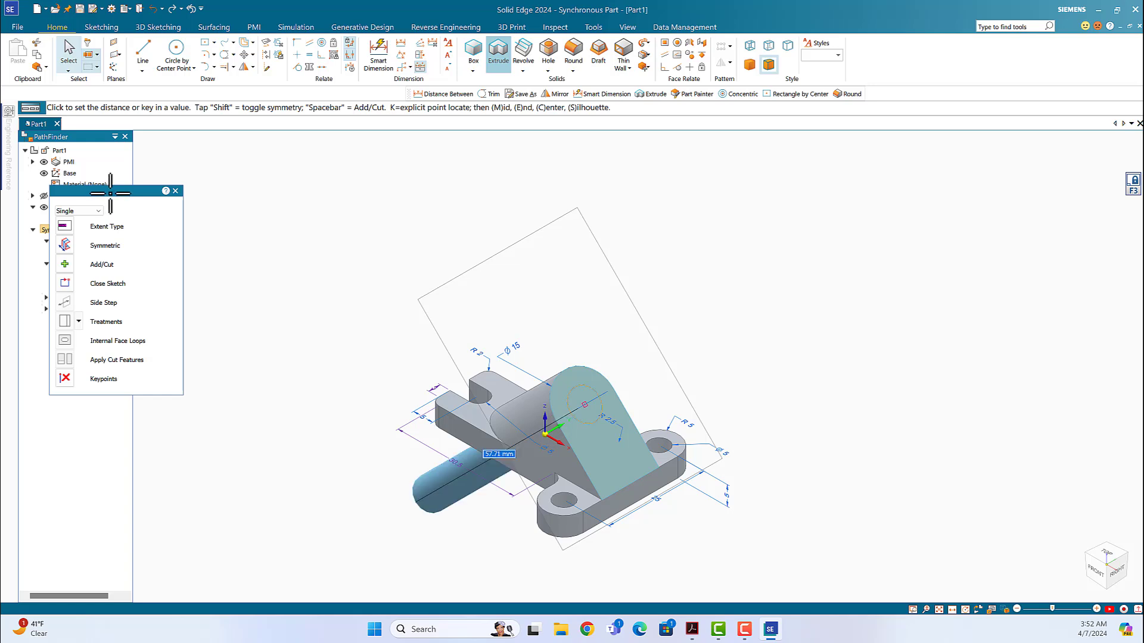
left_click_drag(116, 193, 226, 197)
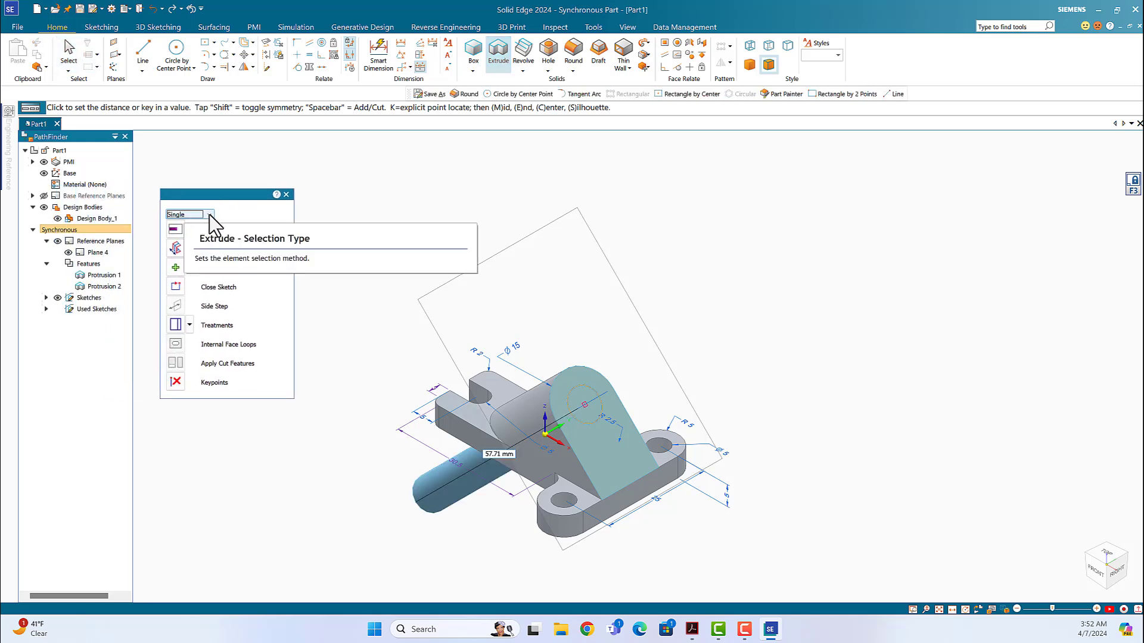
left_click(210, 214)
left_click(179, 231)
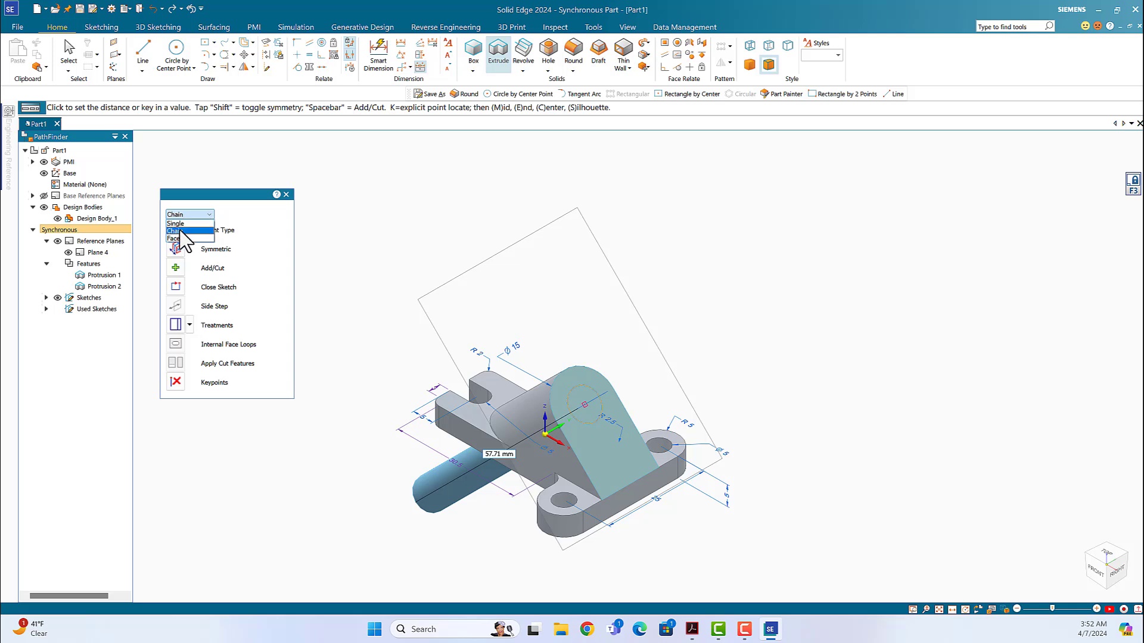
key("Up")
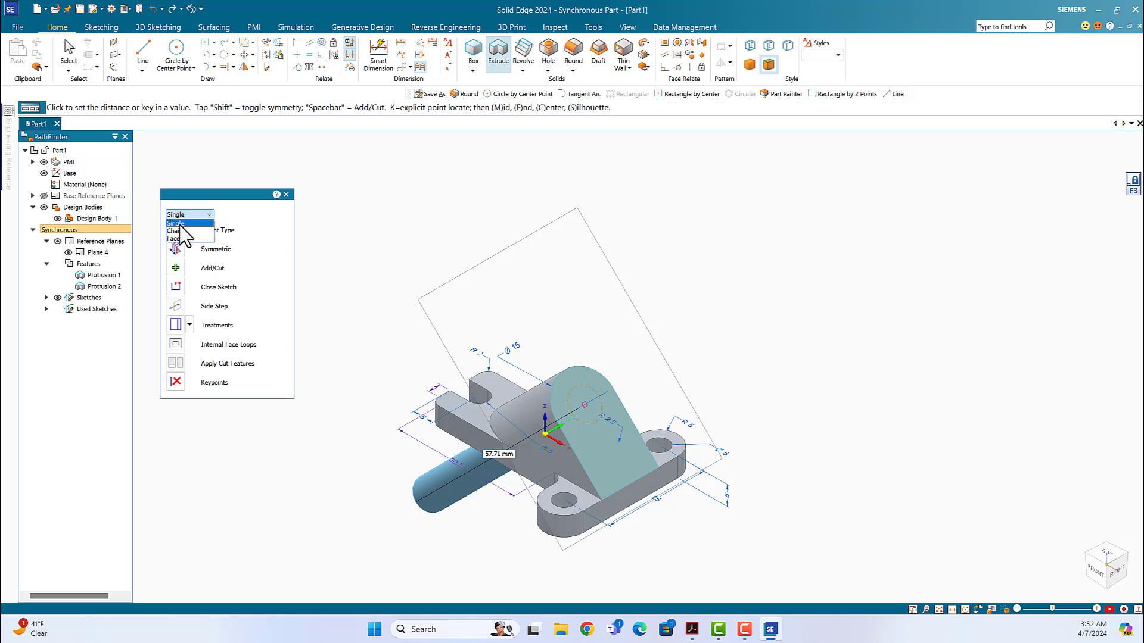
key("Return")
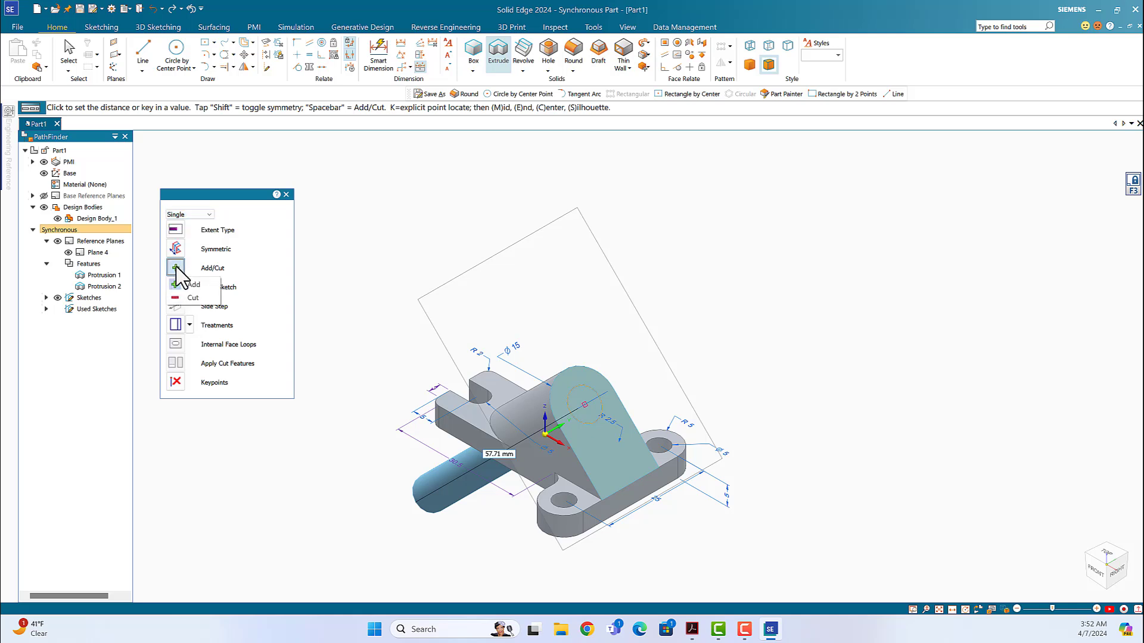
left_click(191, 298)
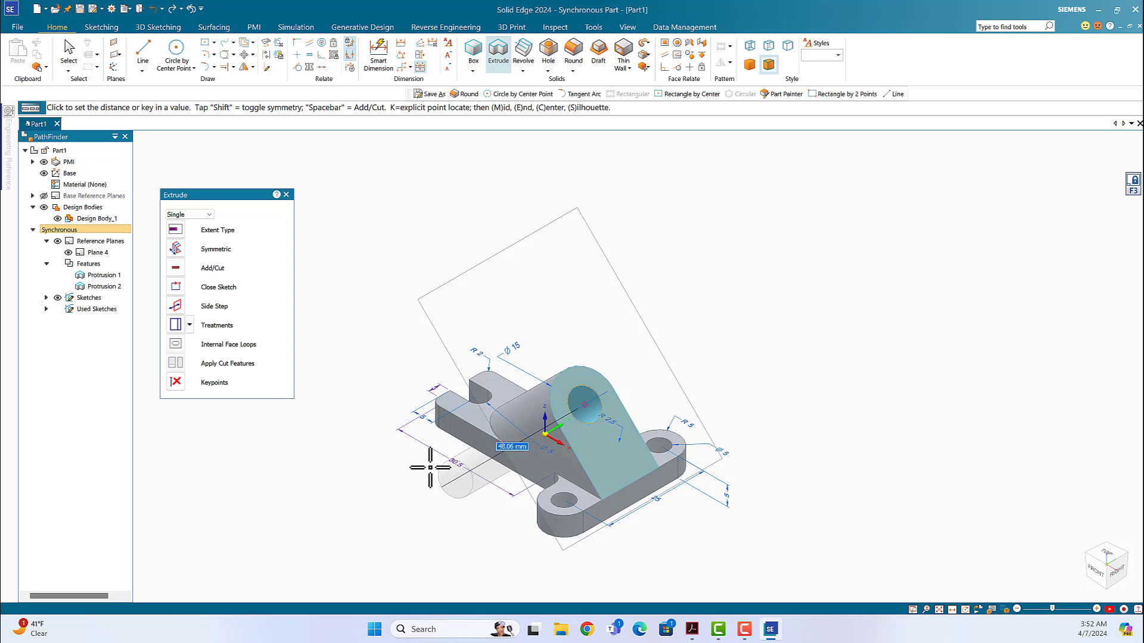
key("Escape")
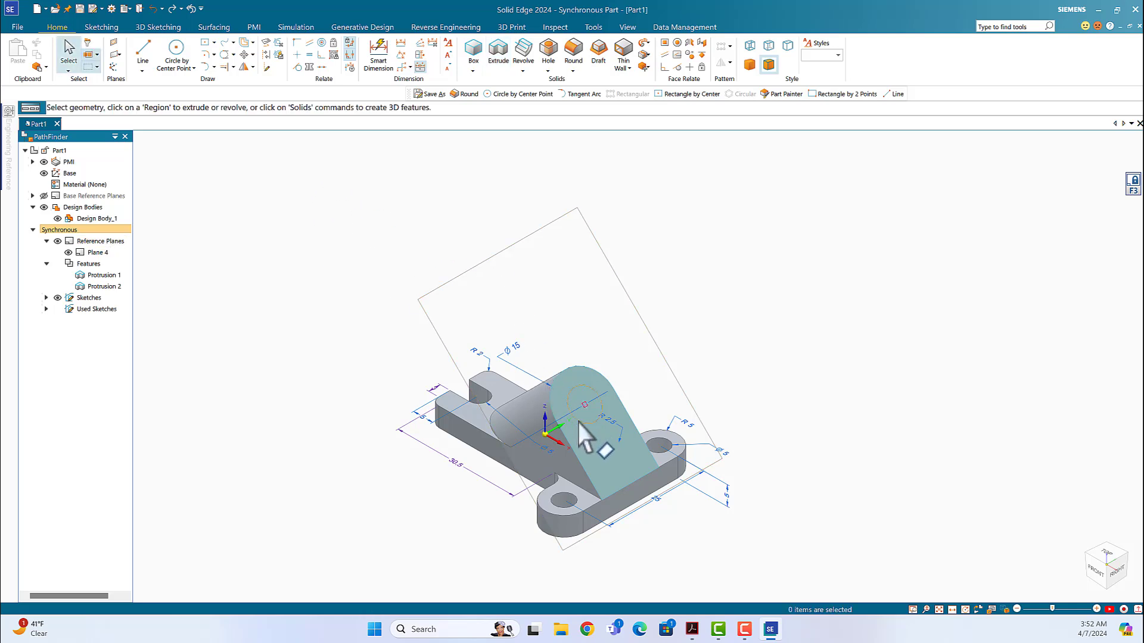
Cut the 7.5 mm circle through the angled boss and base with Extrude set to Cut, about 59 mm deep
left_click(501, 53)
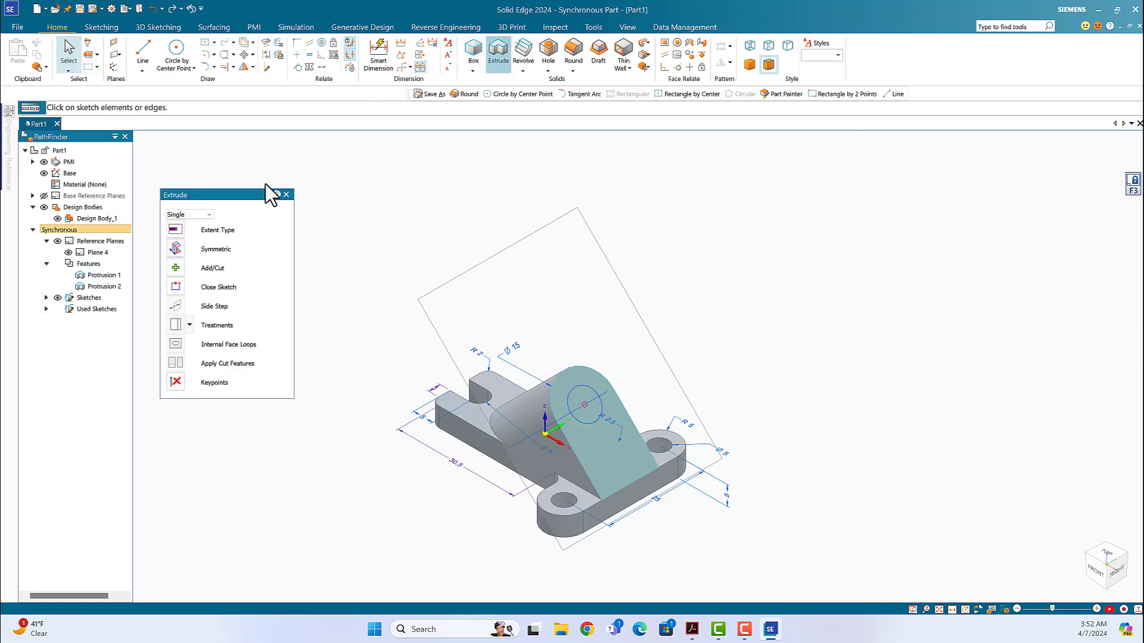
left_click(180, 269)
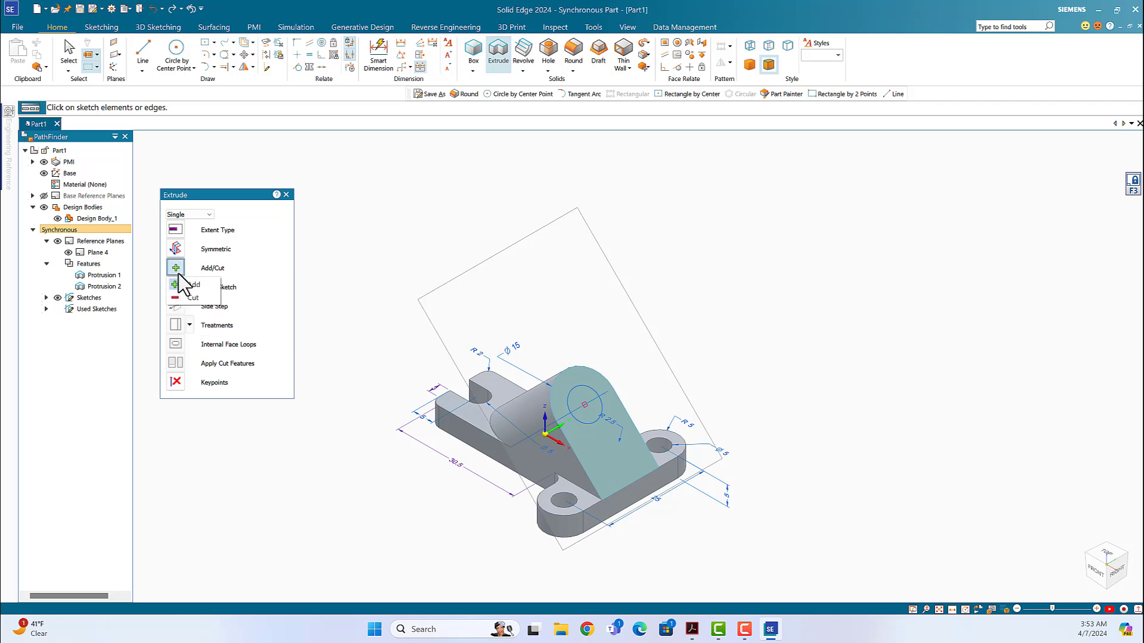
left_click(176, 298)
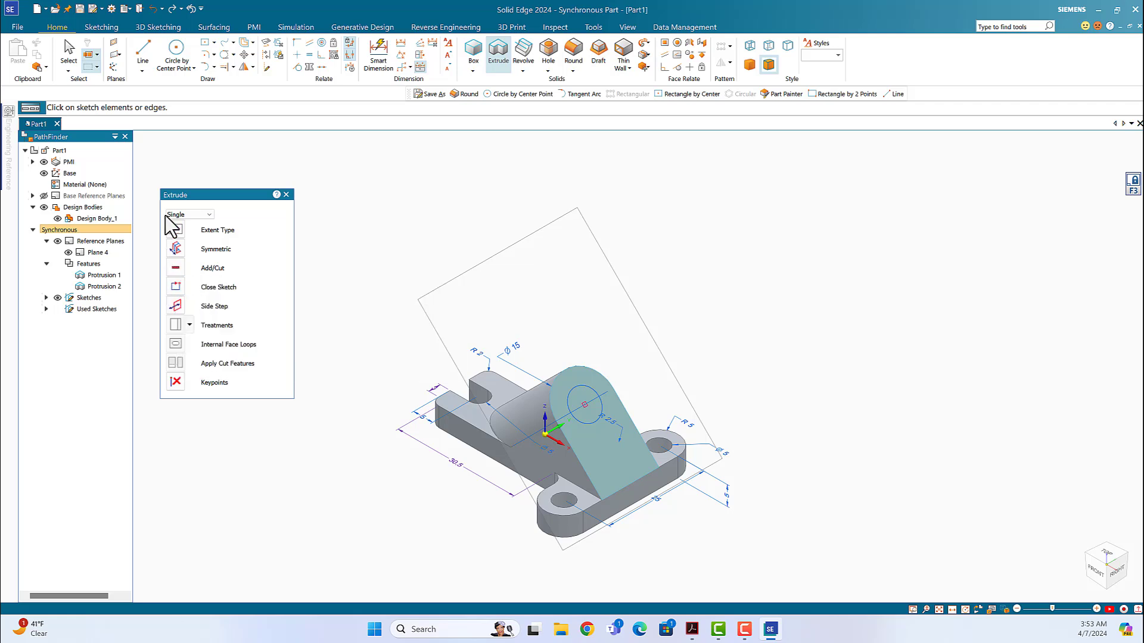
left_click(209, 214)
left_click(568, 401)
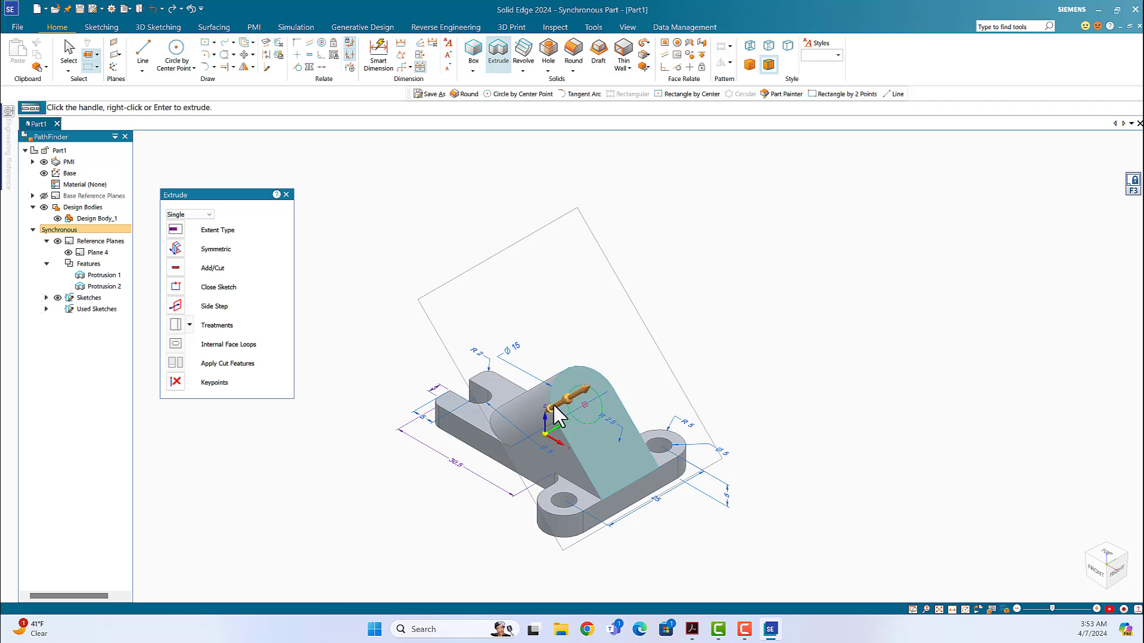
right_click(519, 417)
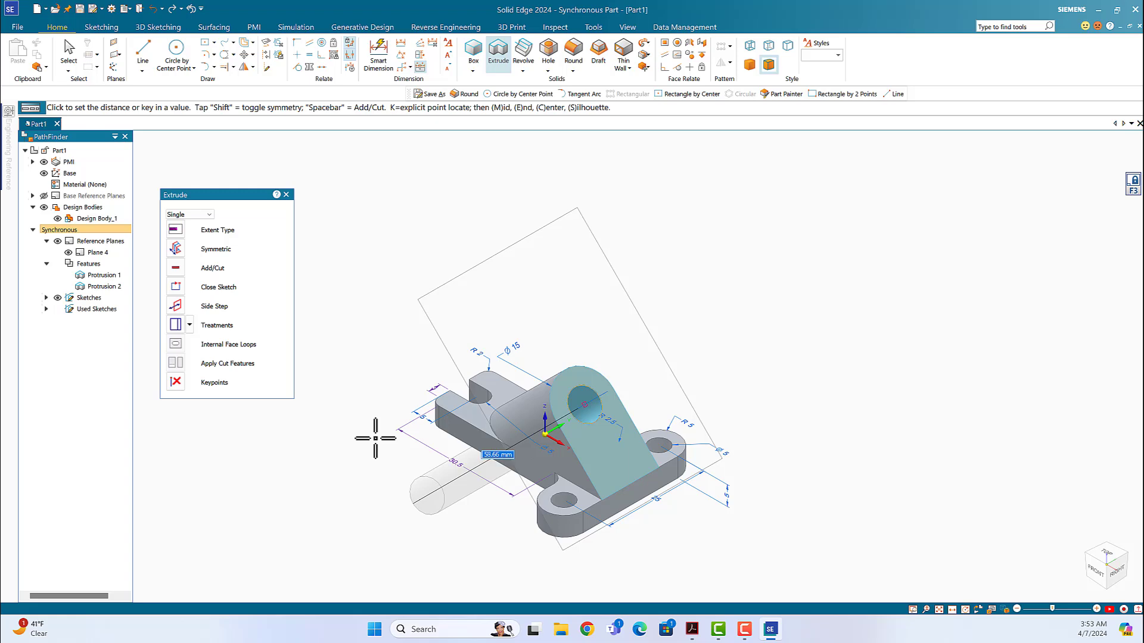
left_click(375, 438)
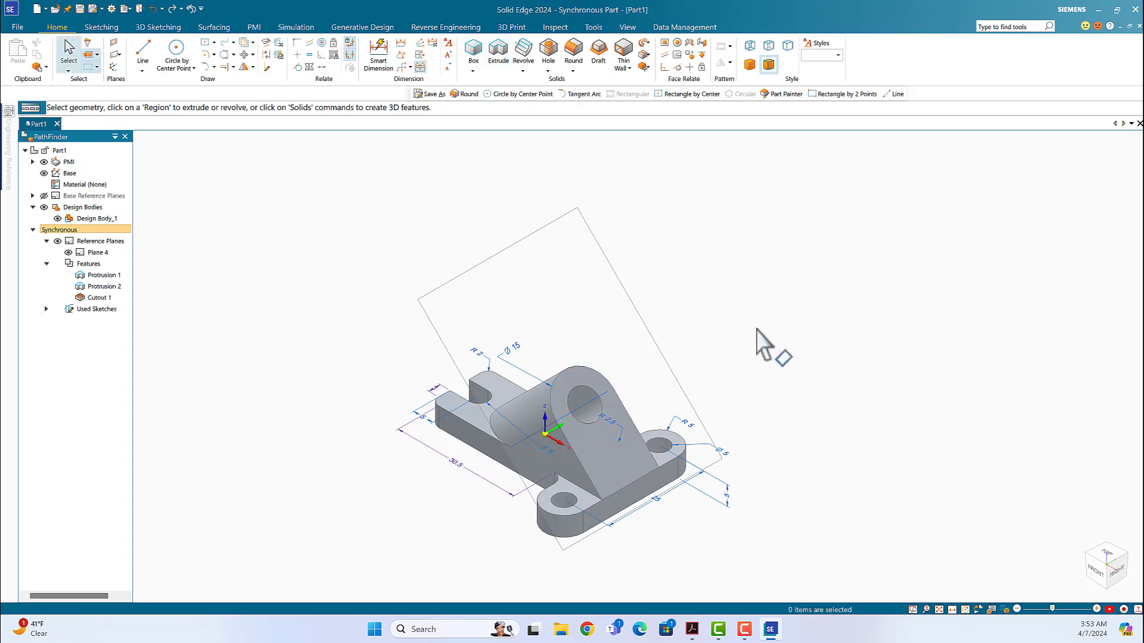
mouse_move(846, 317)
middle_mouse_down()
mouse_move(784, 360)
mouse_move(853, 309)
mouse_move(866, 280)
mouse_move(885, 280)
mouse_move(840, 350)
mouse_move(828, 311)
middle_mouse_up()
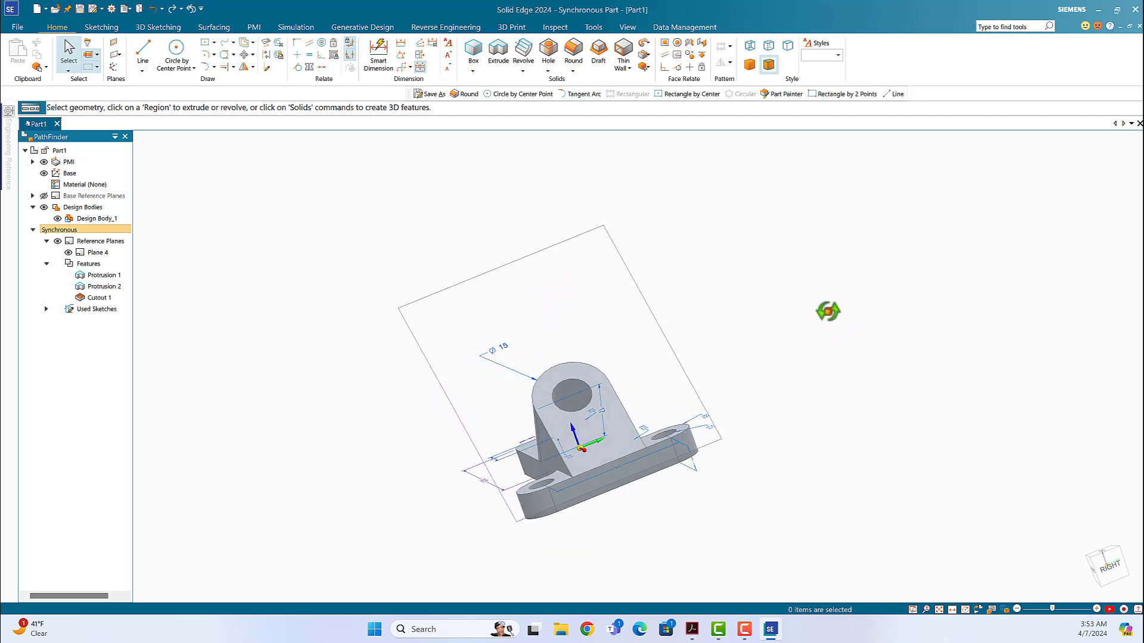